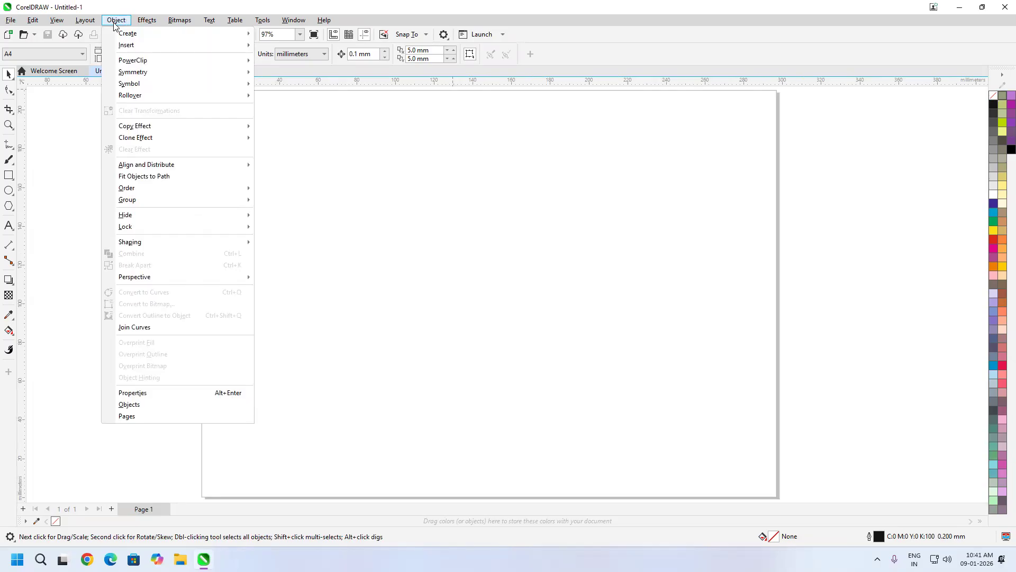
- Dismiss the Object > Create submenu and bring up the File menu commands
mouse_move(140, 37)
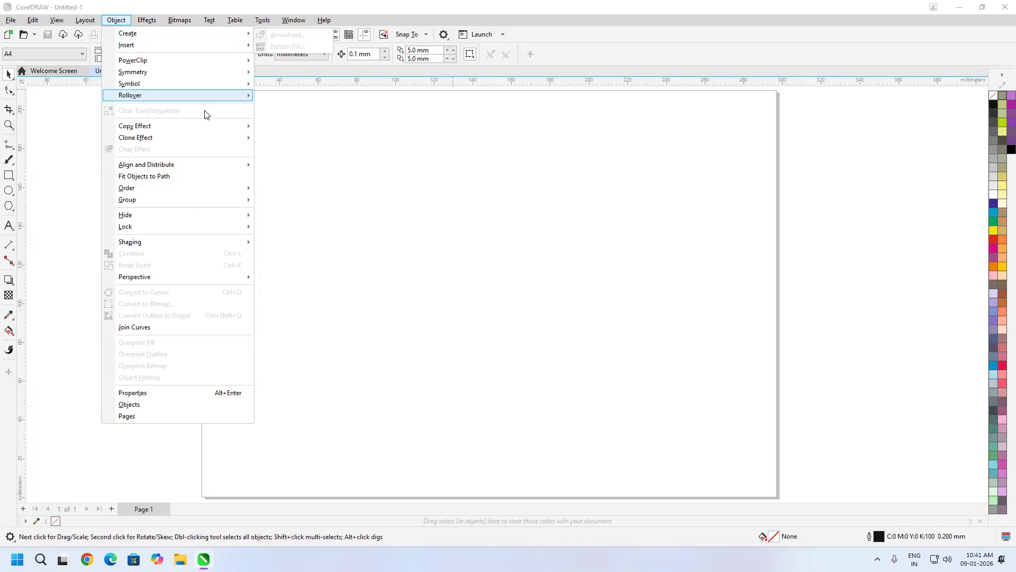
click(456, 173)
click(10, 19)
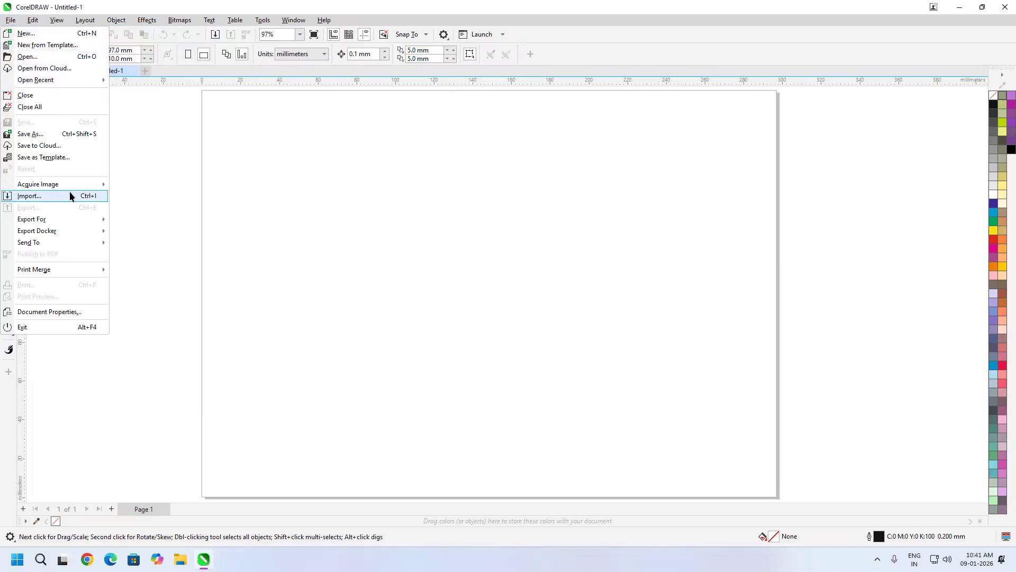
- Import the orange-and-black bird .webp photo and drag it into place on the page
click(50, 196)
click(611, 224)
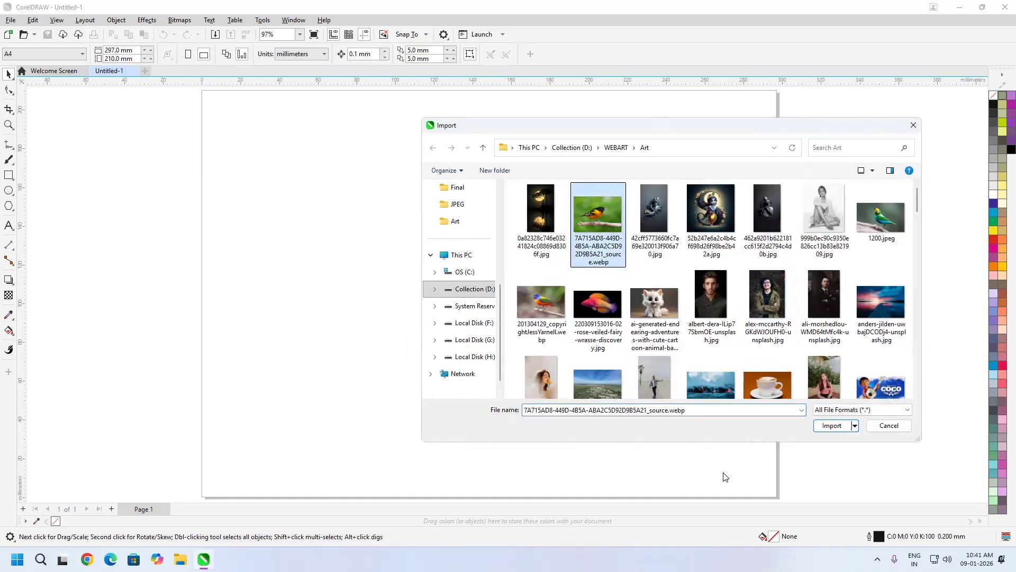
click(830, 426)
drag(306, 216, 605, 441)
scroll(510, 375, up, 2)
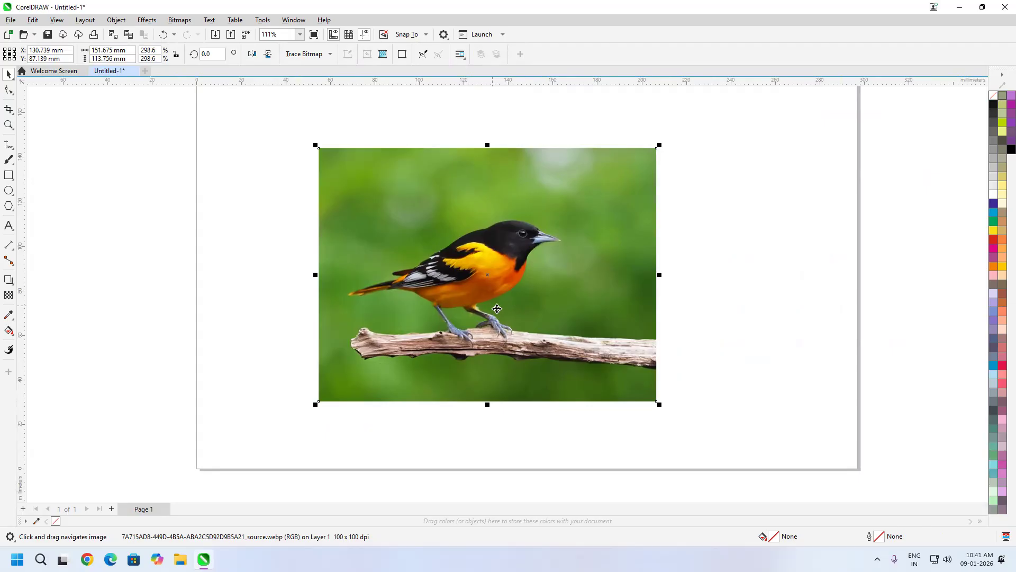
click(9, 295)
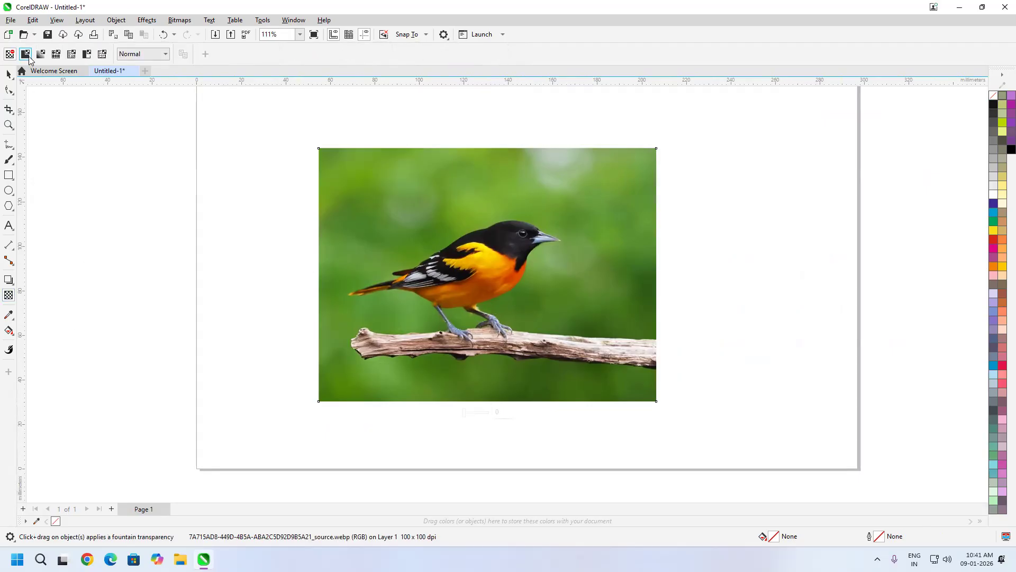
- Apply a vertical fountain transparency to the bird photo, adding a middle node and fading the top node to 100
click(29, 57)
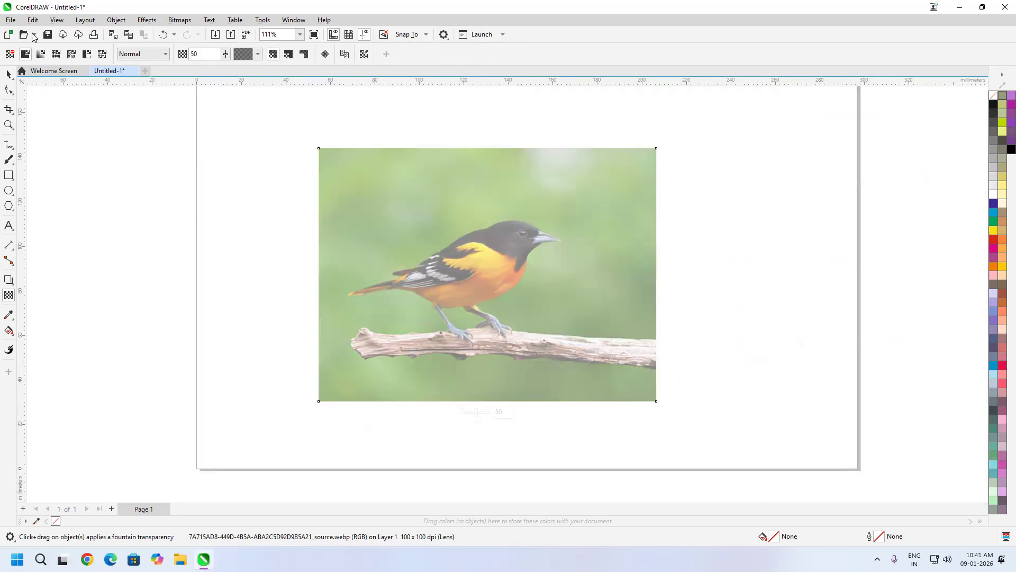
click(40, 54)
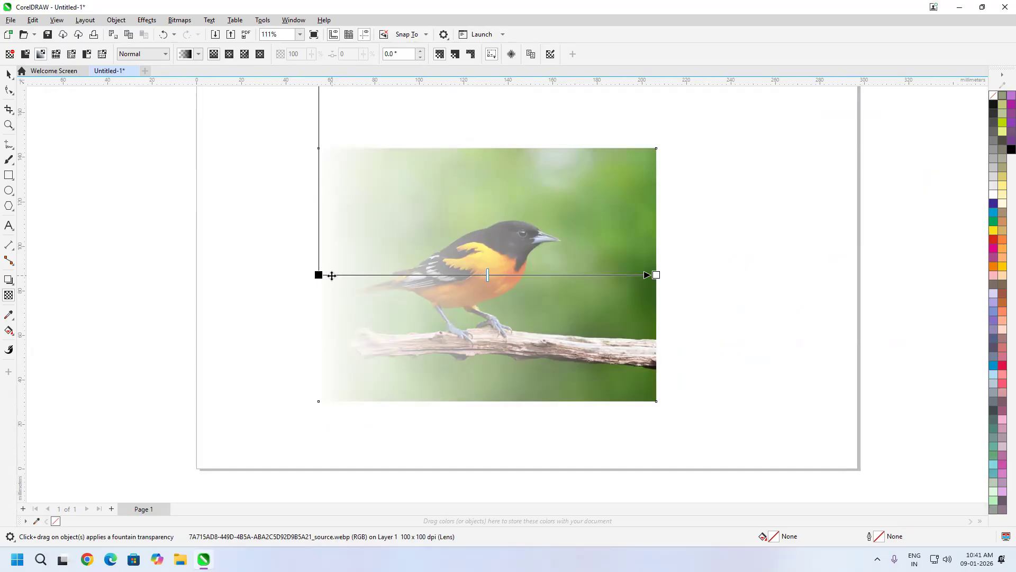
drag(318, 275, 474, 401)
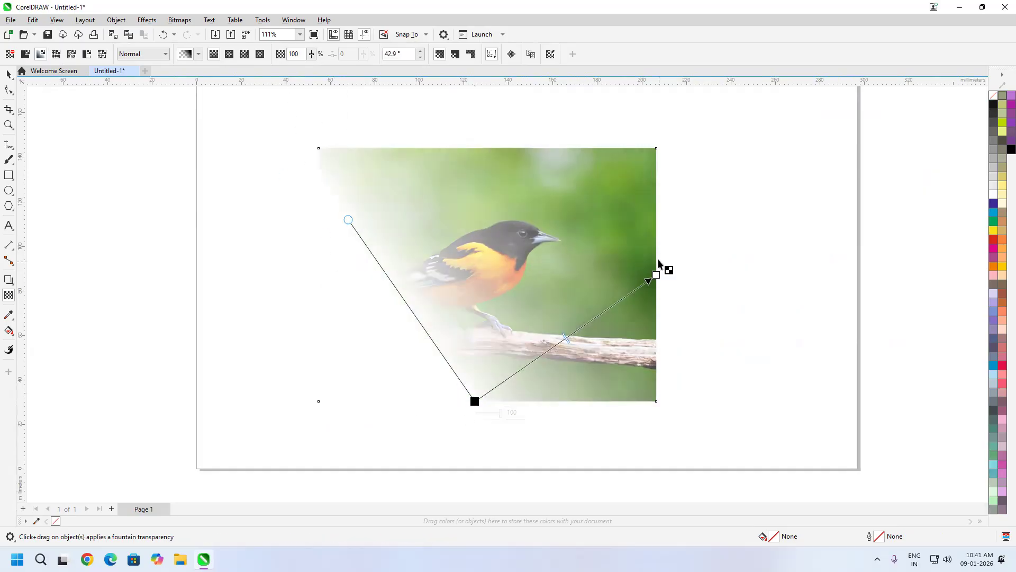
drag(658, 272, 471, 148)
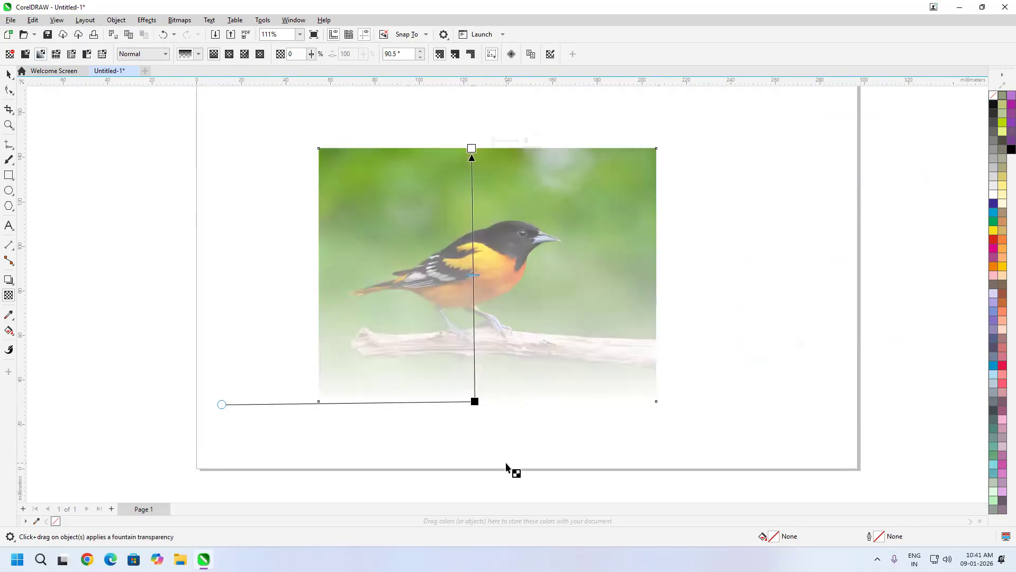
drag(473, 275, 474, 361)
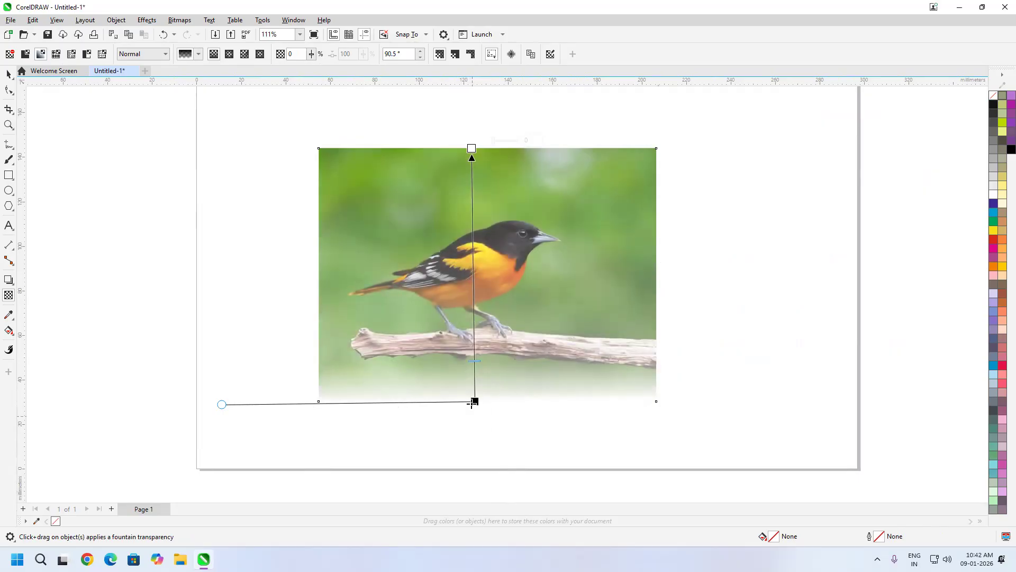
drag(475, 401, 476, 390)
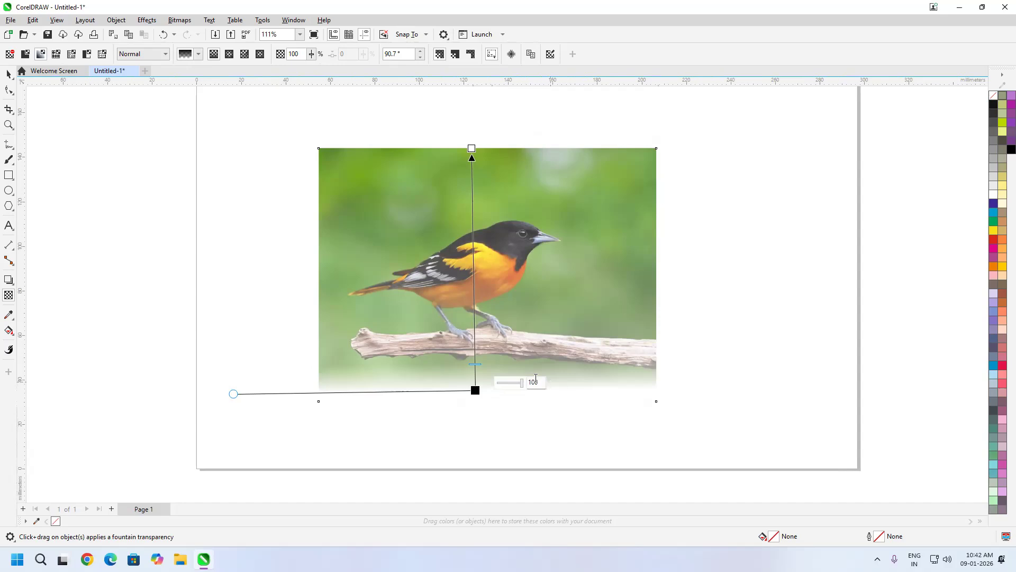
drag(475, 363, 475, 348)
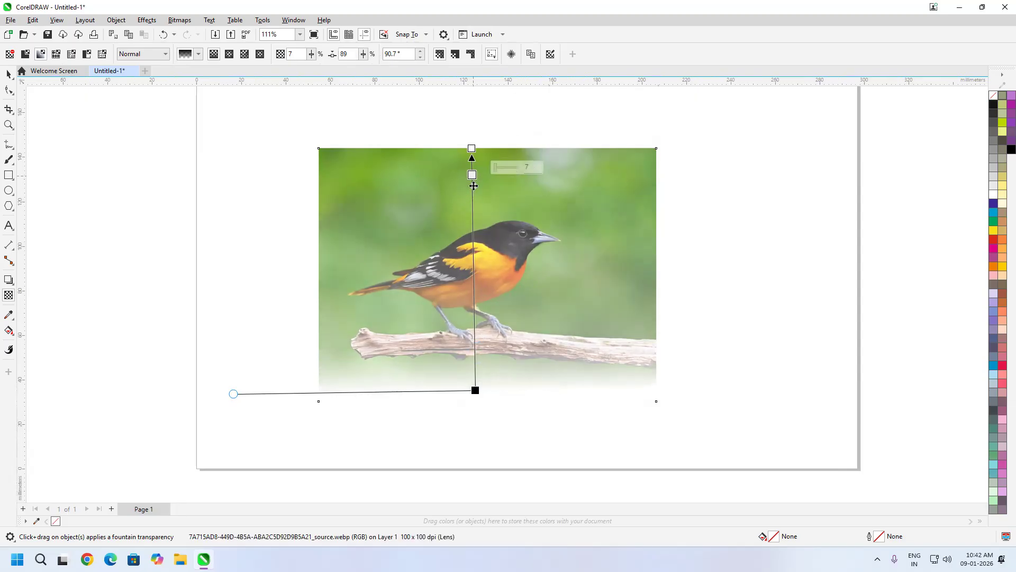
double_click(473, 196)
click(471, 148)
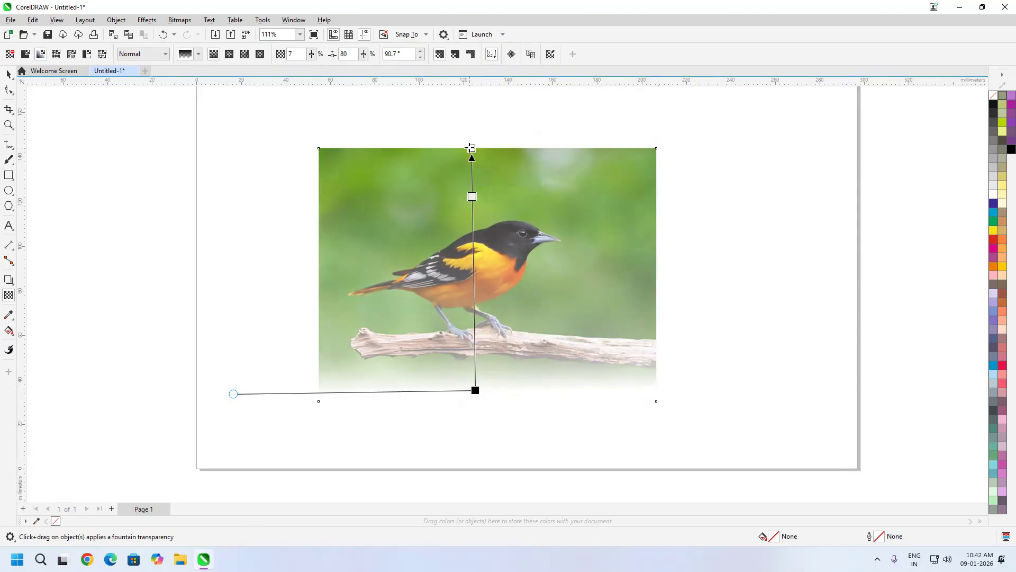
drag(498, 142, 523, 144)
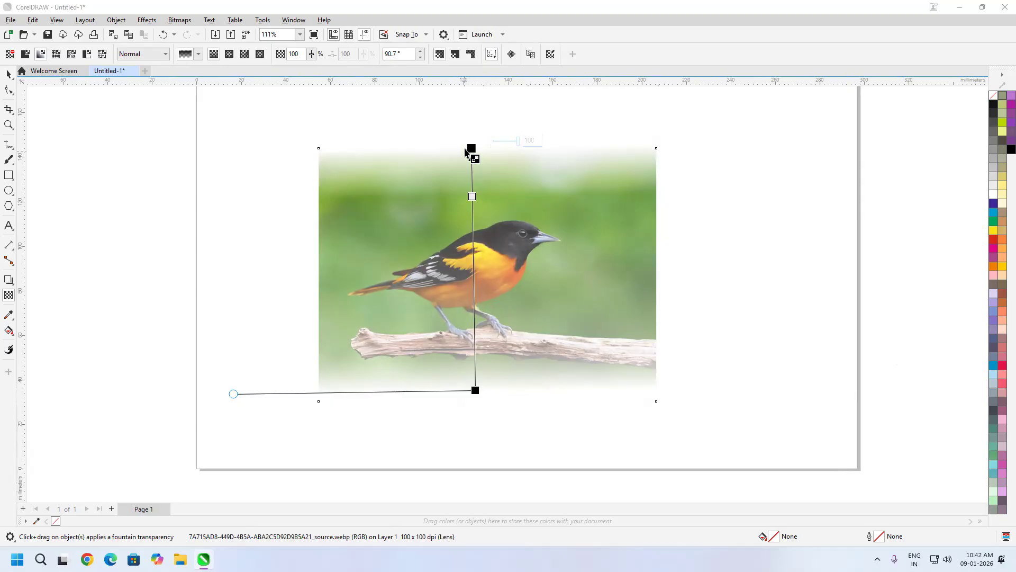
- Experiment with skewing and moving the fade handles, then set the photo to No Transparency
drag(233, 394, 563, 290)
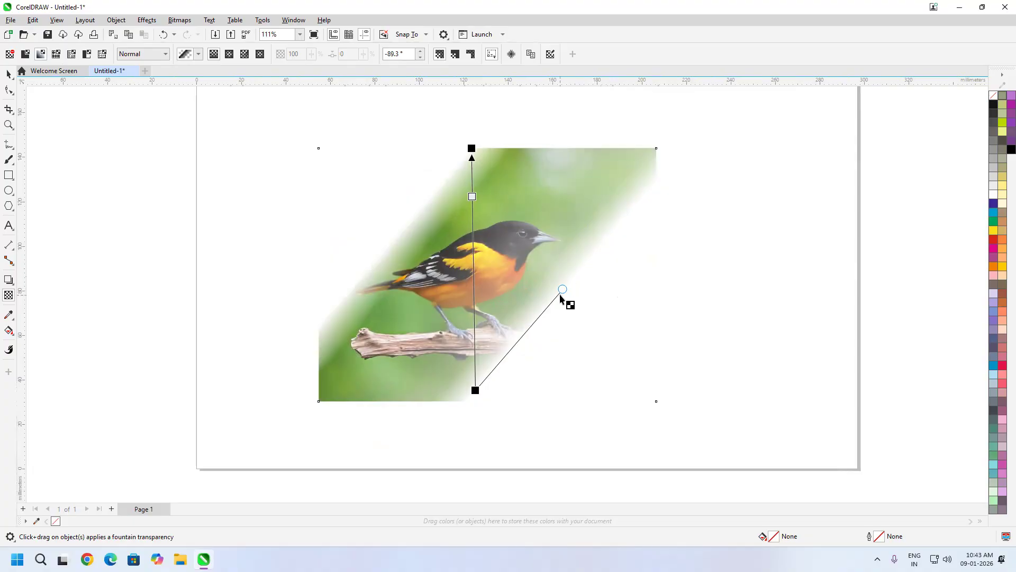
drag(562, 290, 553, 326)
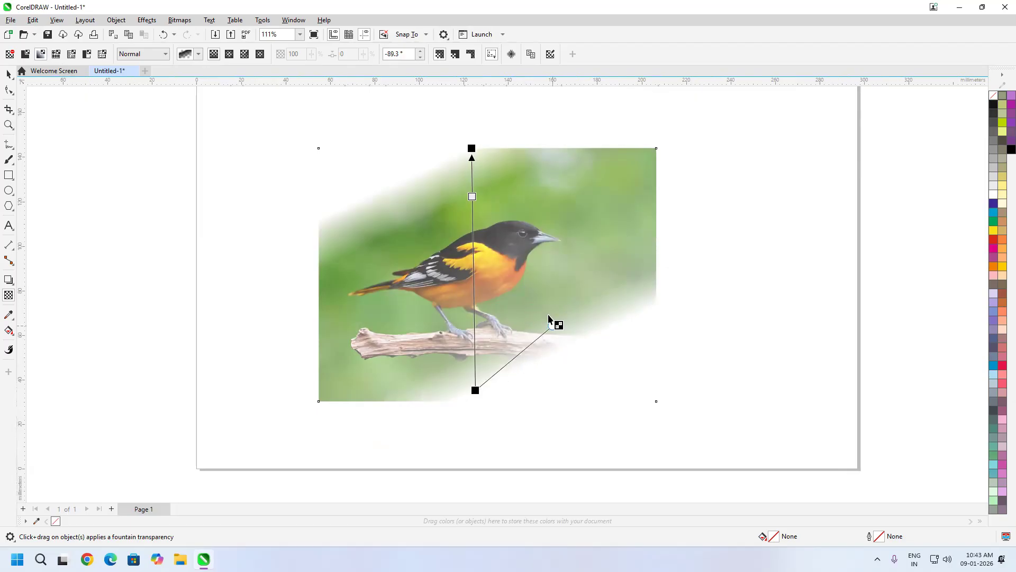
drag(472, 197, 473, 230)
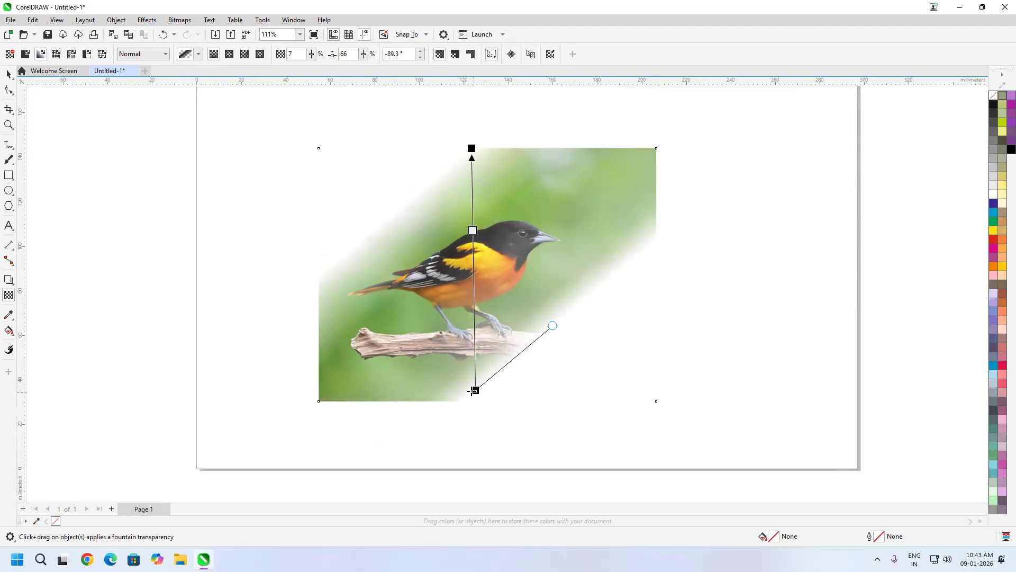
drag(475, 391, 475, 352)
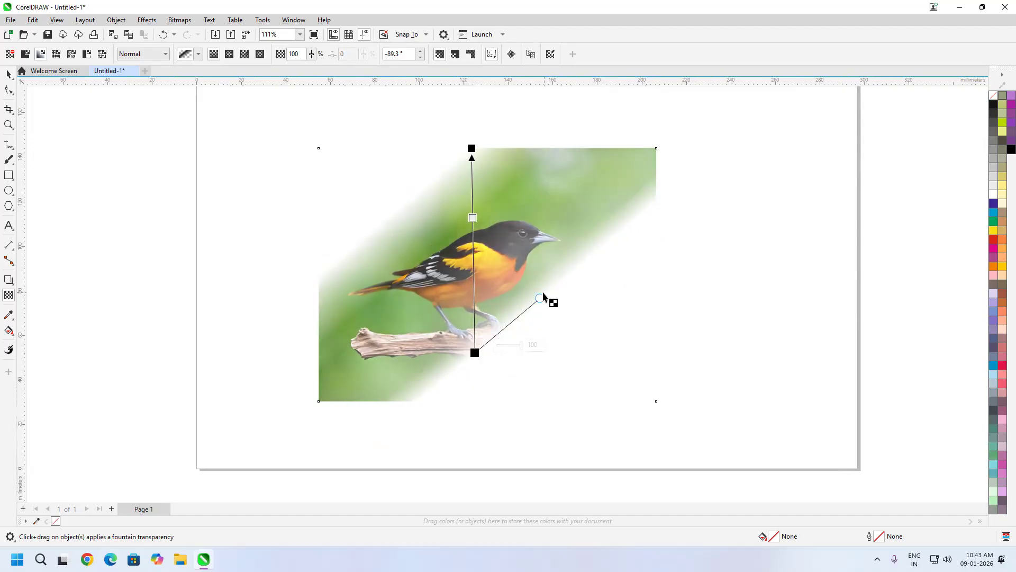
drag(540, 297, 561, 337)
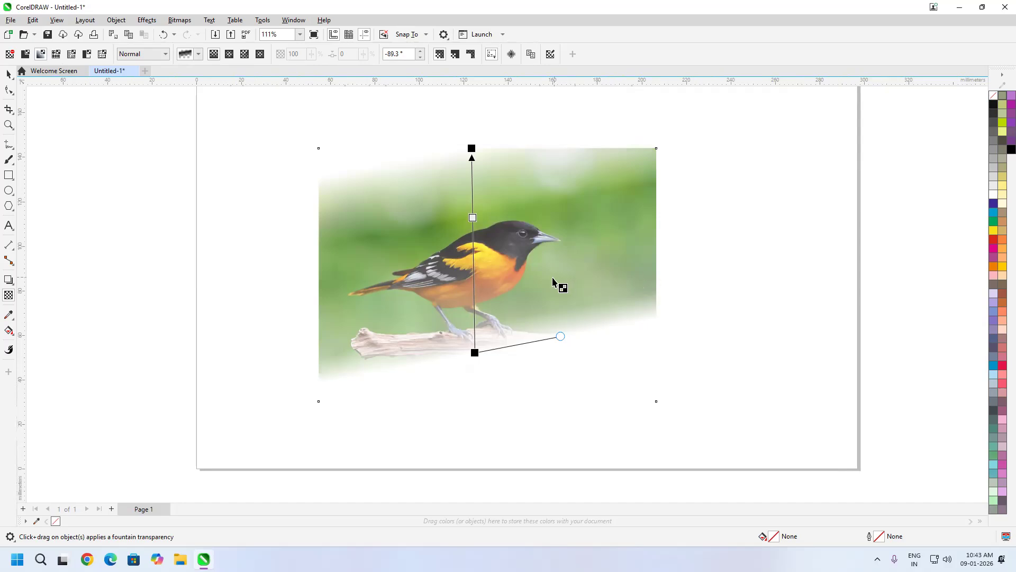
drag(560, 336, 559, 351)
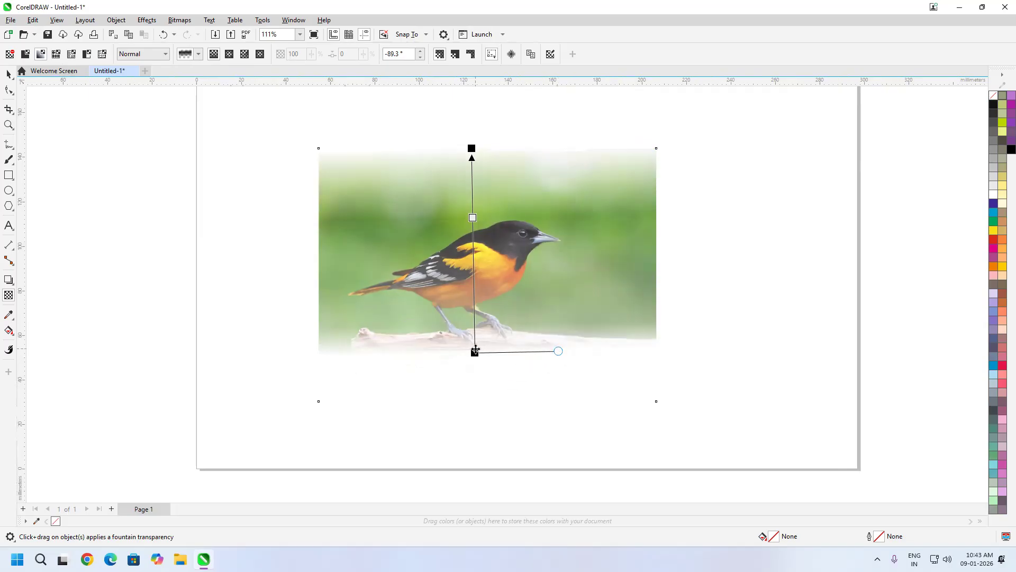
drag(475, 352, 476, 340)
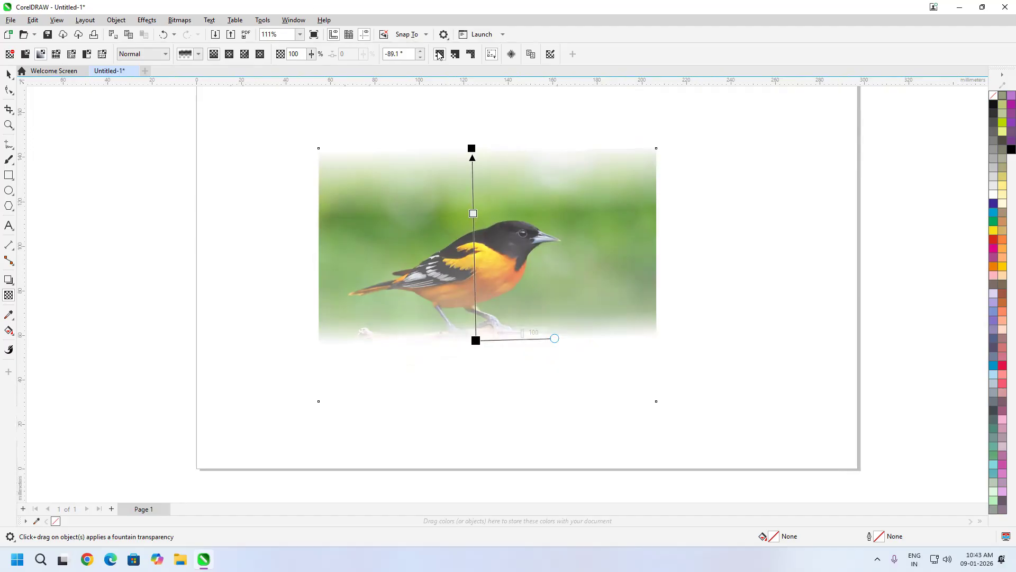
click(9, 55)
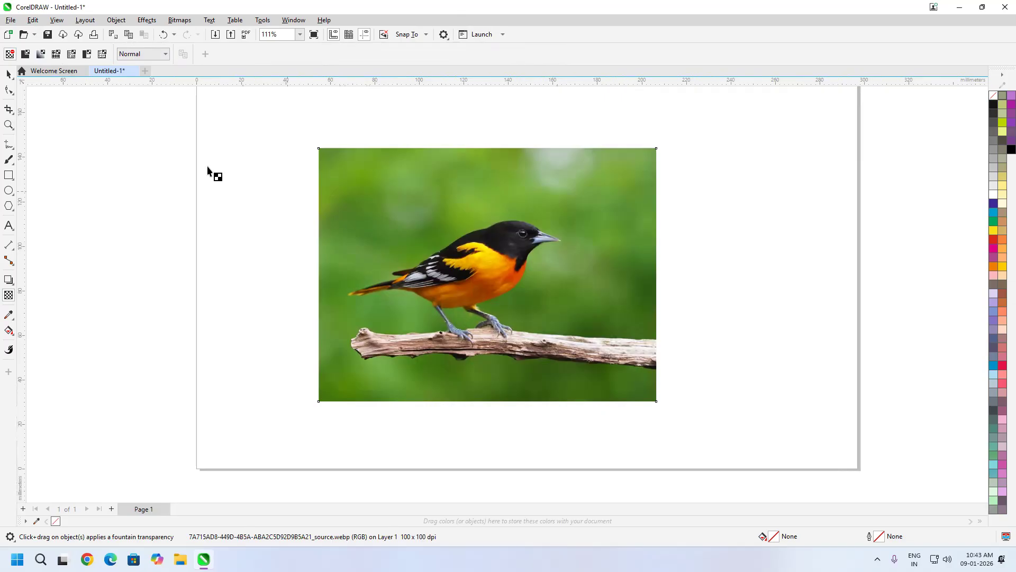
- Delete the bird photo, zoom out on the blank page, and close the Object menu unused
click(8, 74)
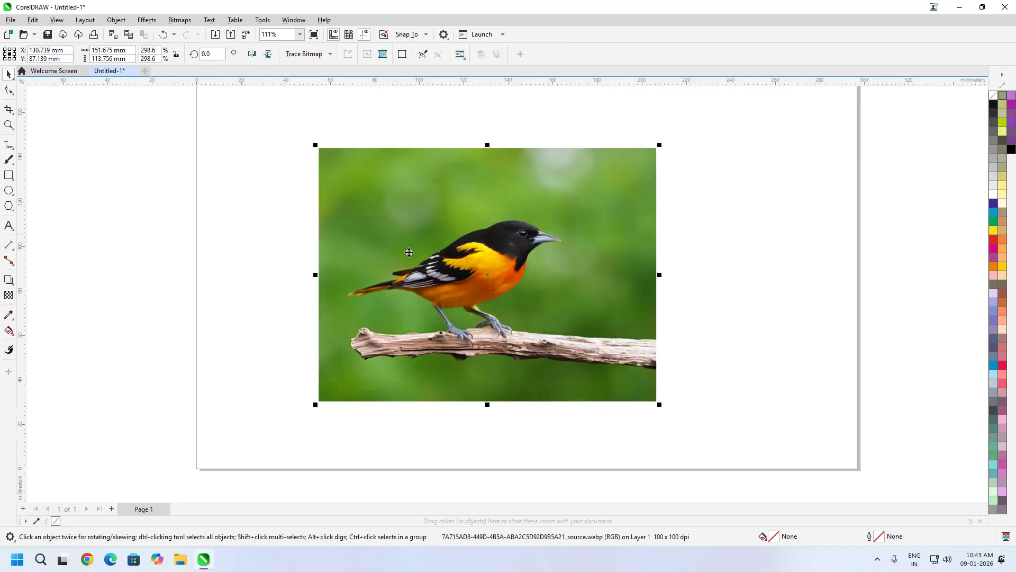
key(Delete)
mouse_move(393, 225)
mouse_down()
mouse_move(390, 257)
mouse_move(374, 280)
mouse_move(388, 241)
mouse_move(408, 243)
mouse_move(397, 206)
mouse_up()
scroll(389, 243, down, 1)
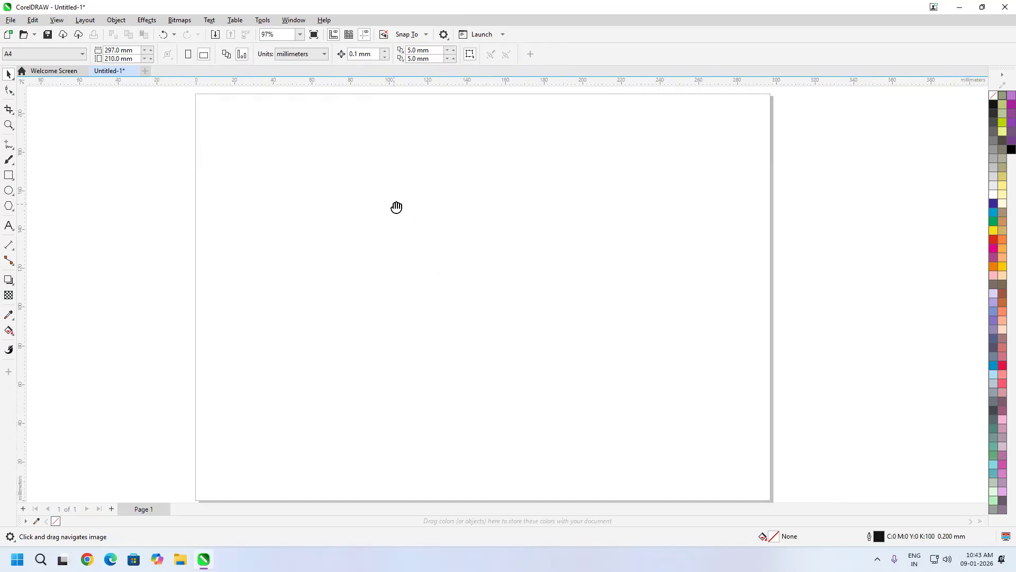
click(124, 21)
mouse_move(222, 33)
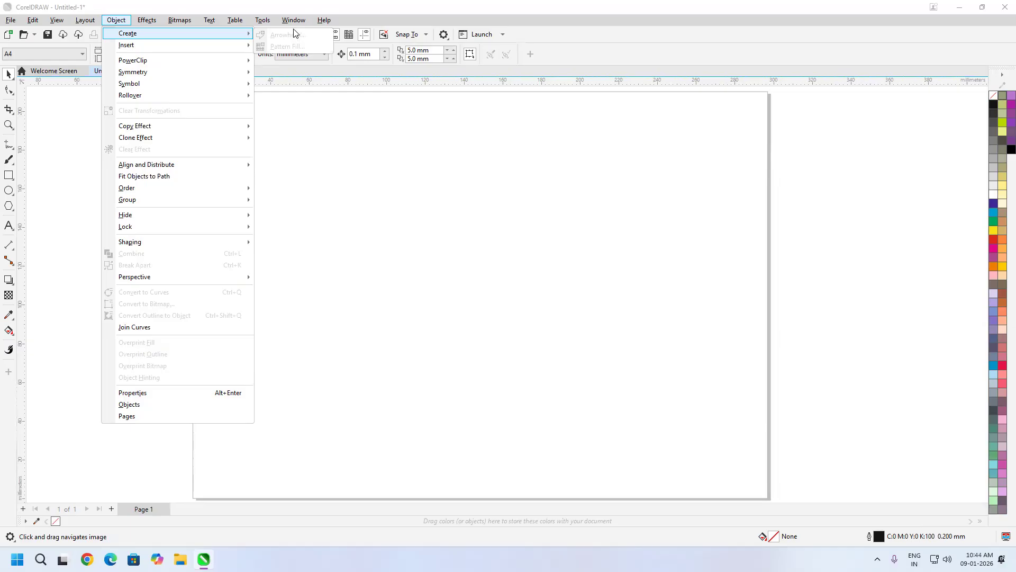
click(443, 220)
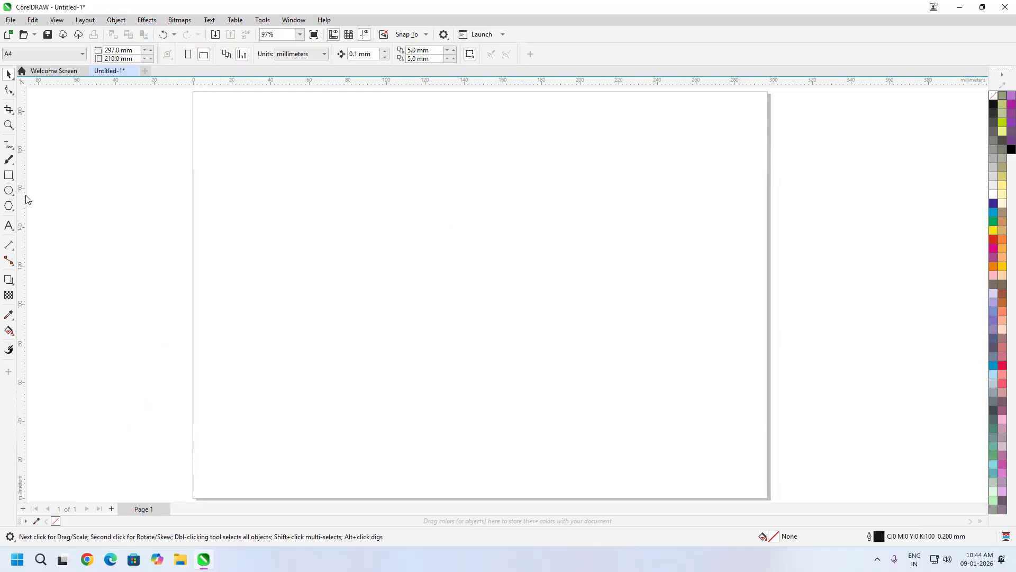
- Draw three connected 2-Point Line segments into a zigzag arrowhead and box-select them
click(9, 152)
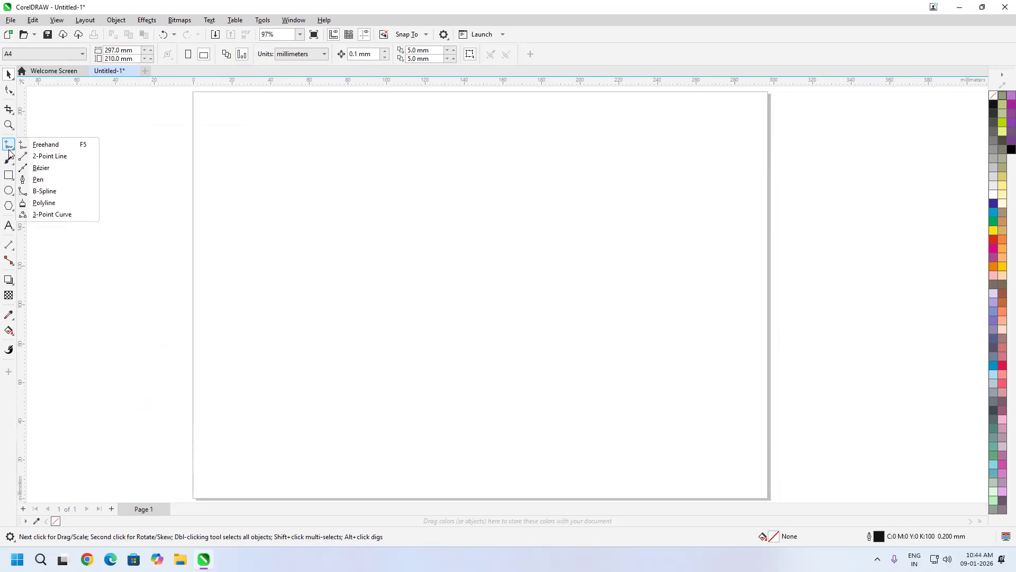
click(49, 156)
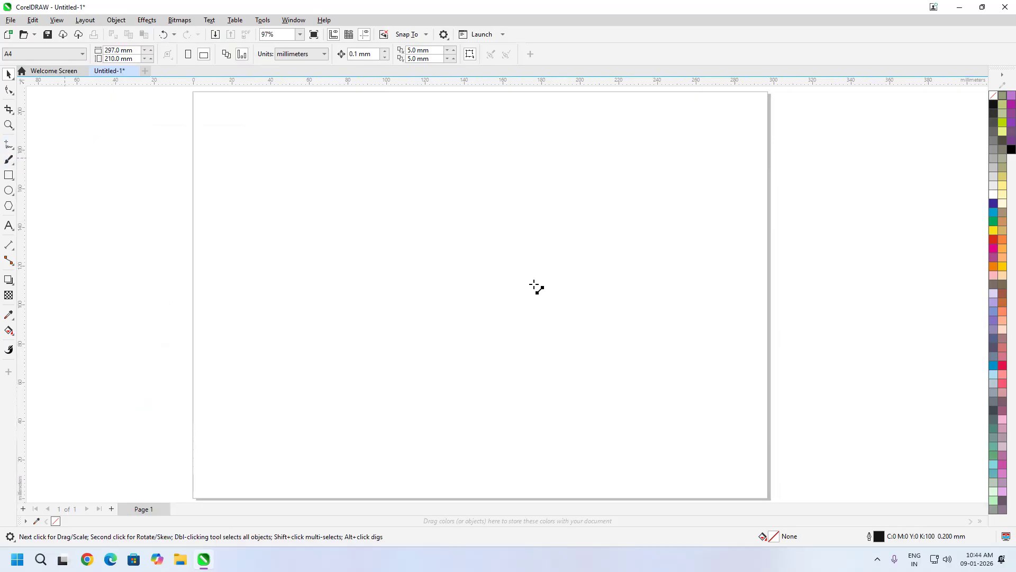
drag(592, 255, 525, 206)
drag(592, 256, 559, 258)
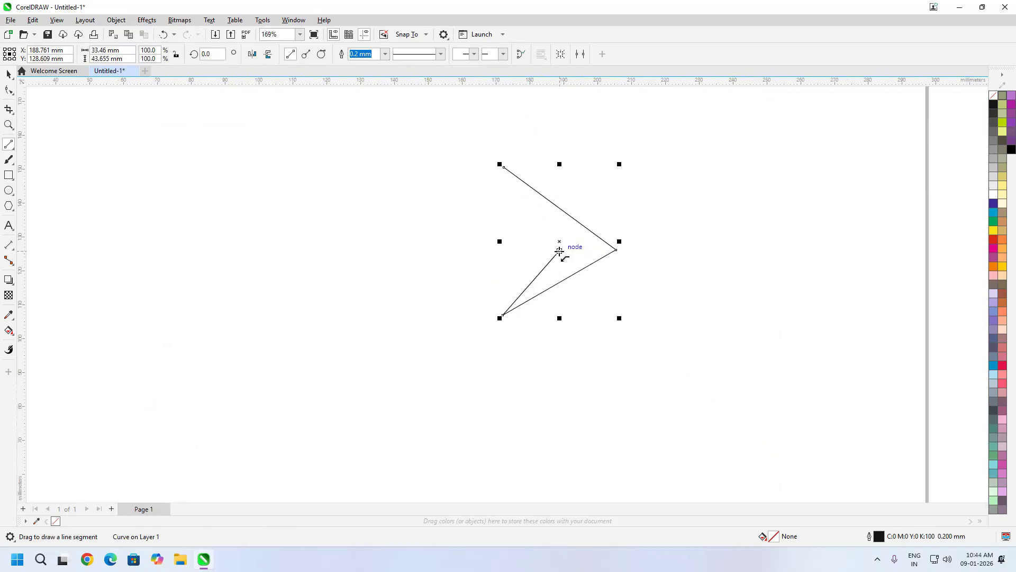
drag(560, 251, 505, 241)
click(8, 74)
drag(424, 225, 571, 354)
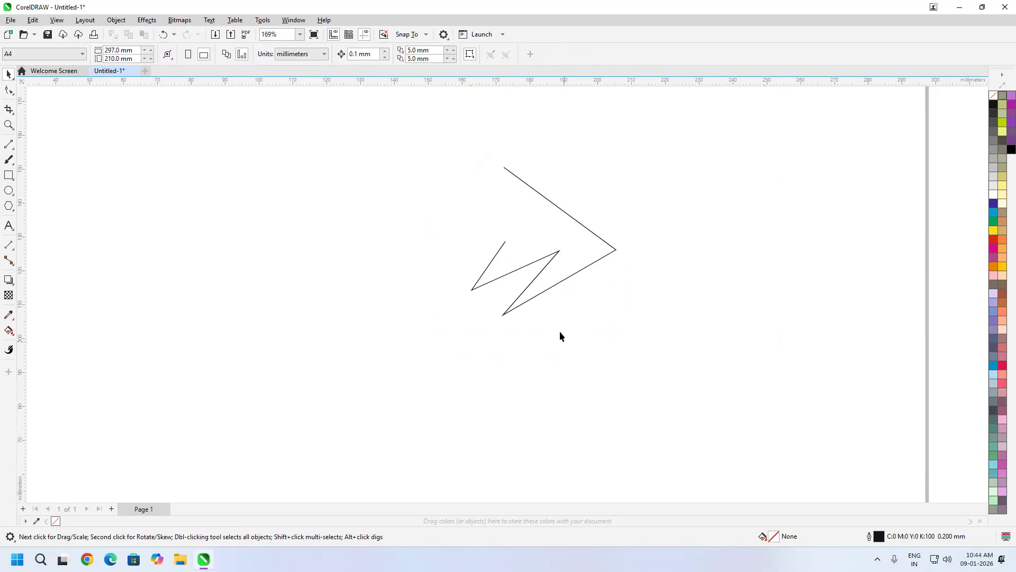
- Extend the zigzag with a trial 2-Point Line segment, then remove it to restore the curve
click(545, 270)
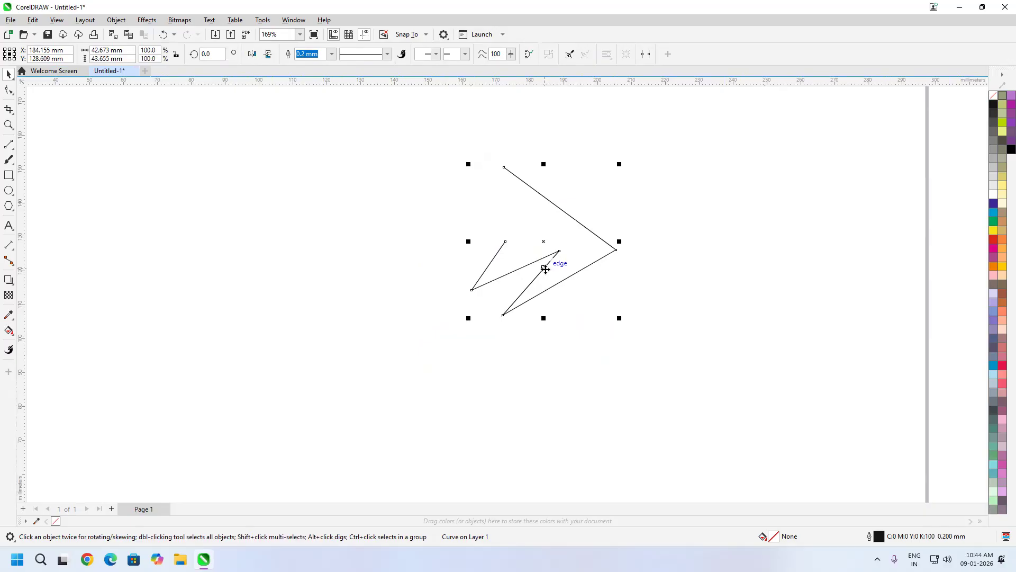
click(9, 148)
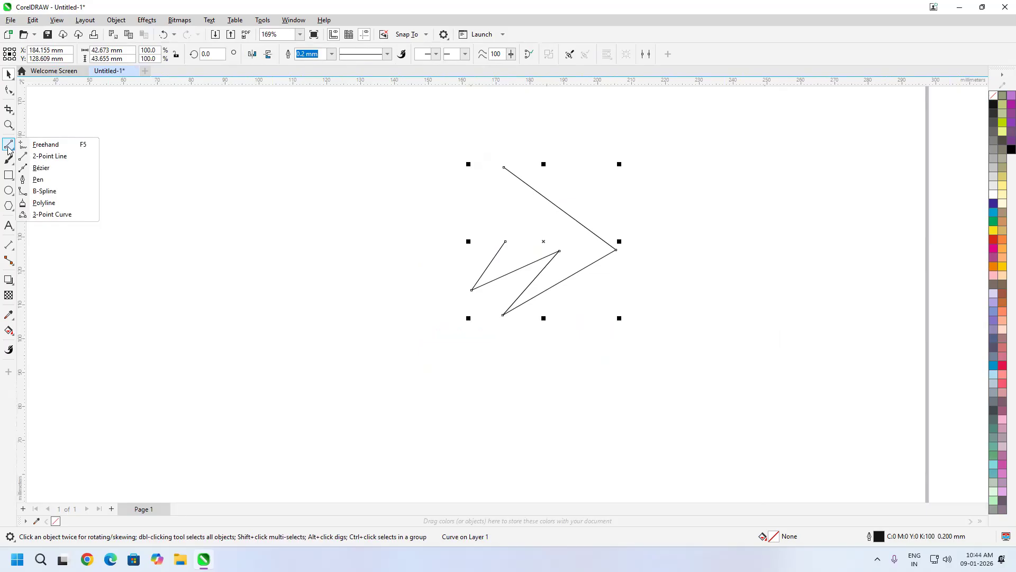
click(51, 156)
drag(506, 241, 474, 223)
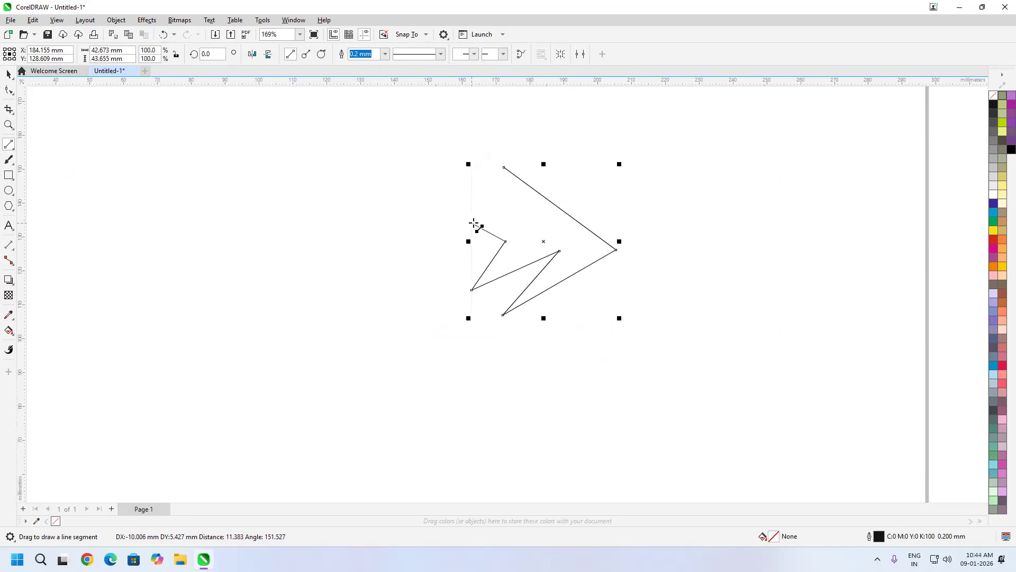
drag(474, 223, 471, 220)
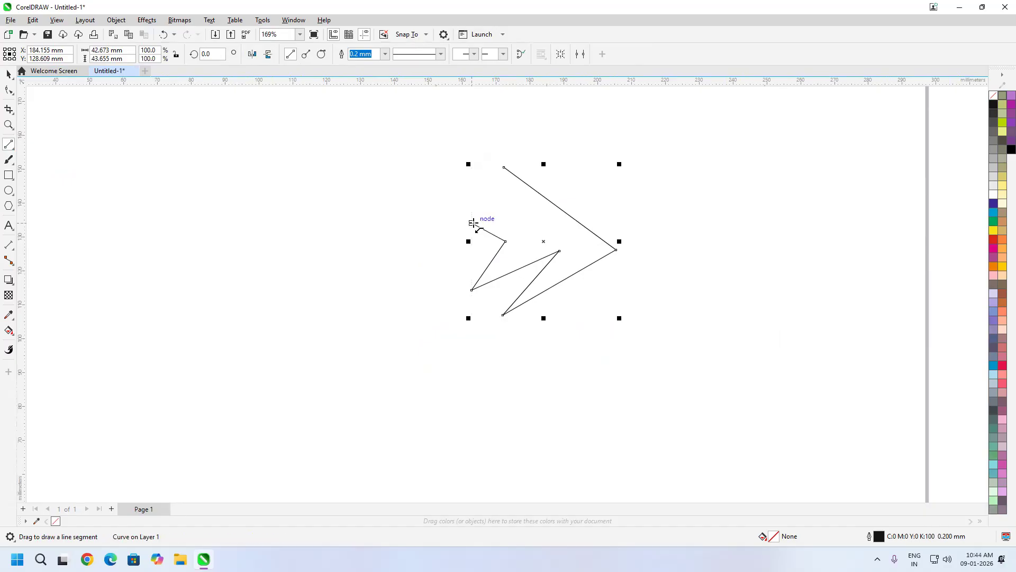
key(Delete)
key(ctrl+z)
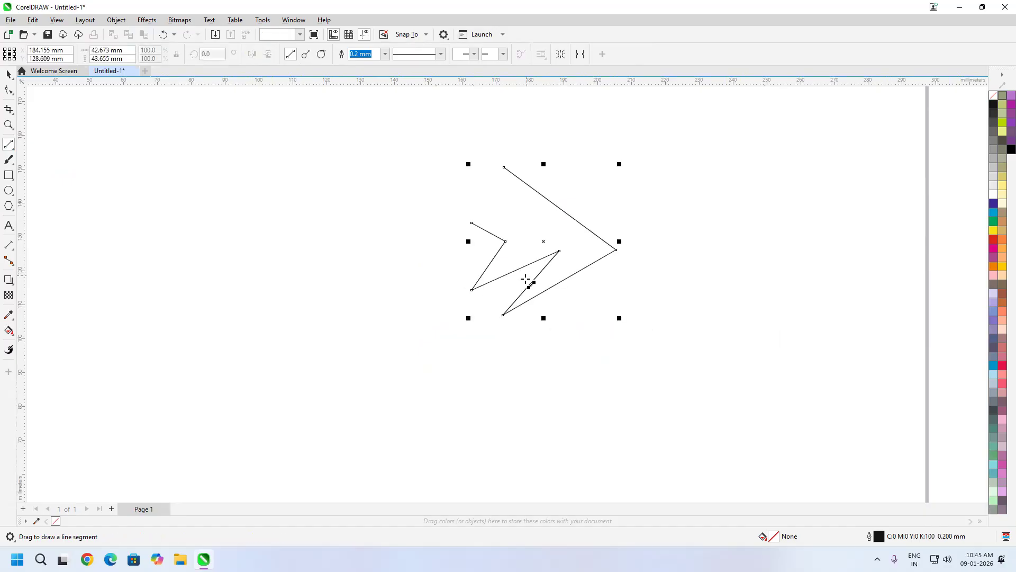
- Delete the curve's top node and left end node, leaving a five-node zigzag
click(8, 93)
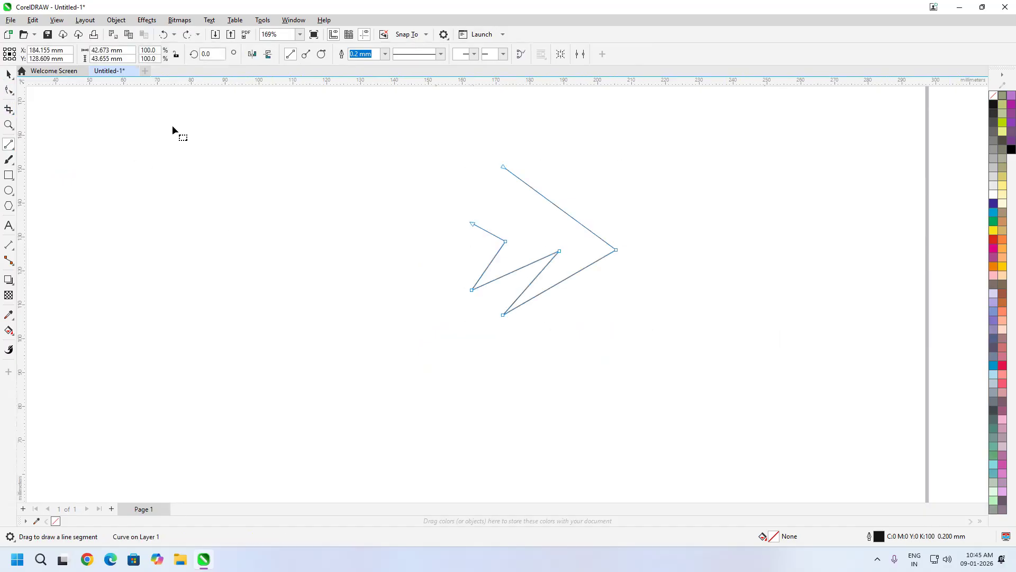
click(503, 167)
key(Delete)
click(472, 224)
key(Delete)
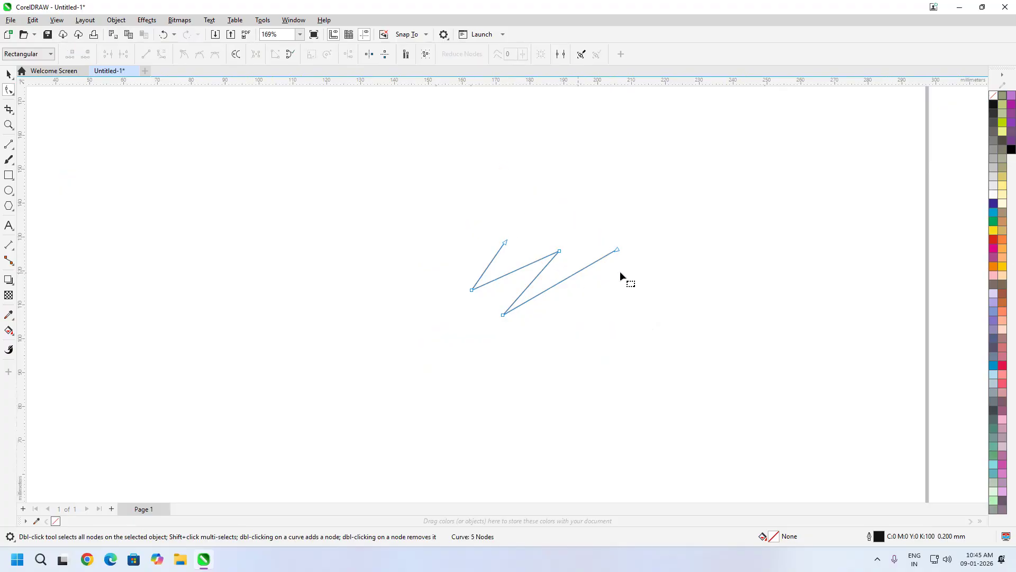
click(9, 75)
click(660, 233)
click(555, 256)
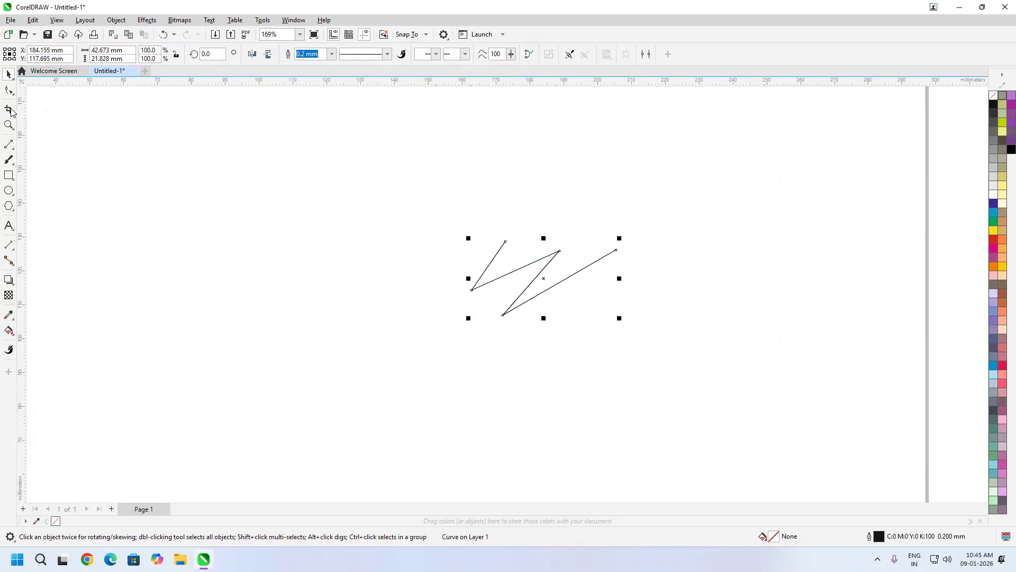
click(9, 90)
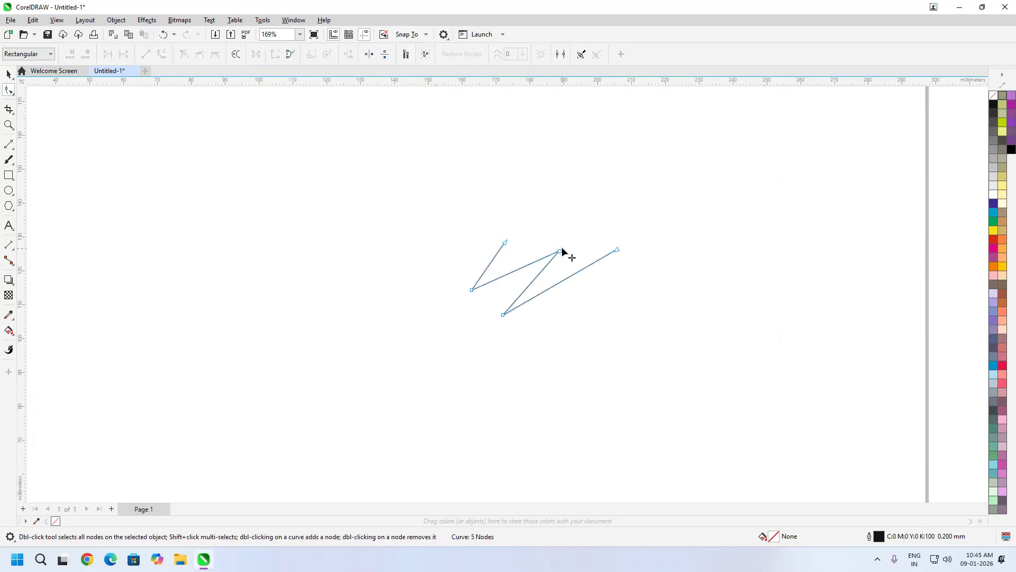
- Reposition the zigzag's middle and end nodes, then align several selected nodes with Align Nodes
drag(559, 251, 541, 270)
mouse_move(504, 243)
mouse_down()
mouse_move(499, 263)
mouse_move(500, 242)
mouse_up()
drag(638, 222, 471, 259)
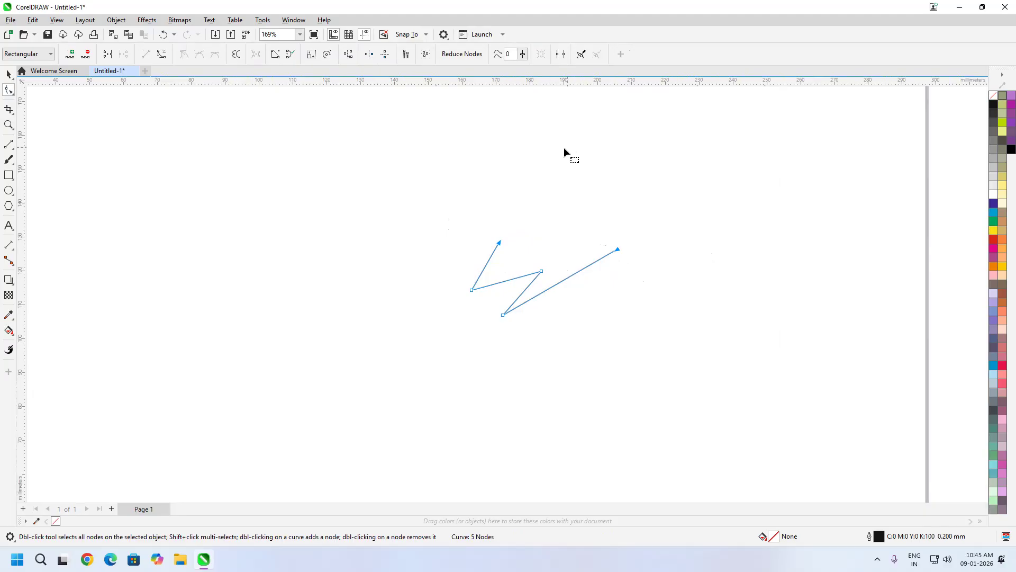
click(348, 55)
click(476, 271)
click(475, 271)
click(486, 298)
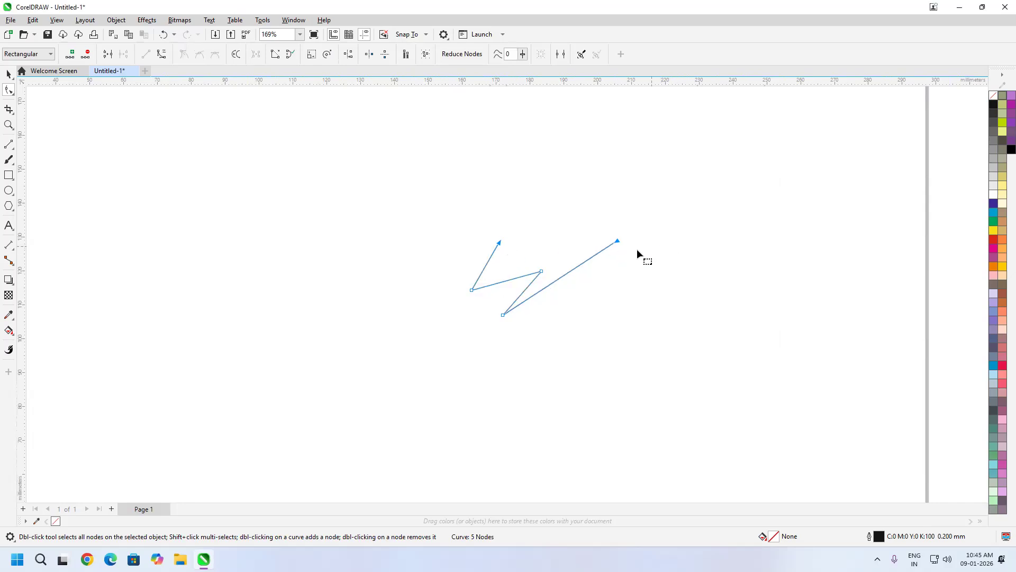
- Mirror a copy of the zigzag vertically above it and give both halves a black fill
click(9, 74)
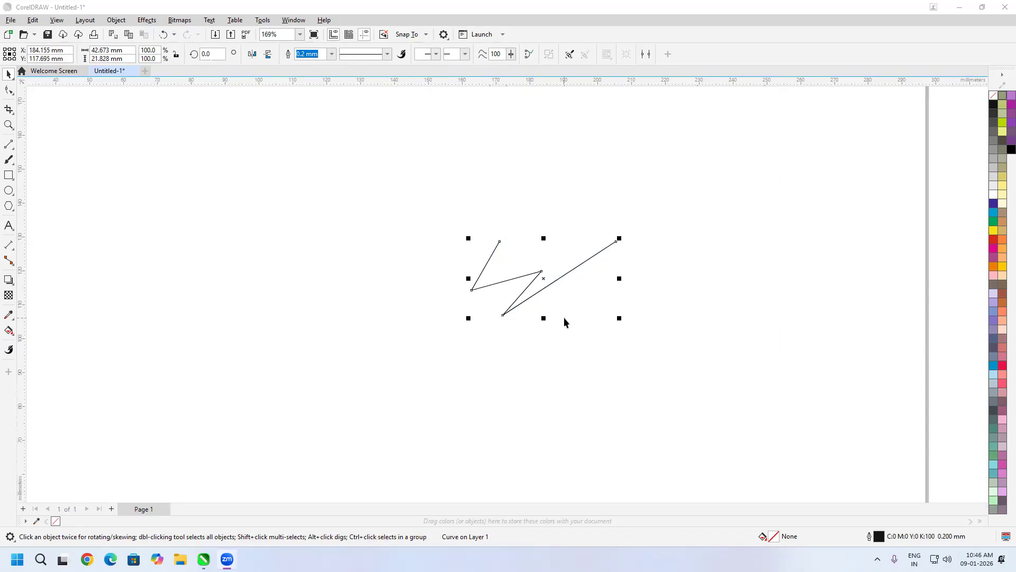
drag(543, 318, 541, 228)
click(577, 336)
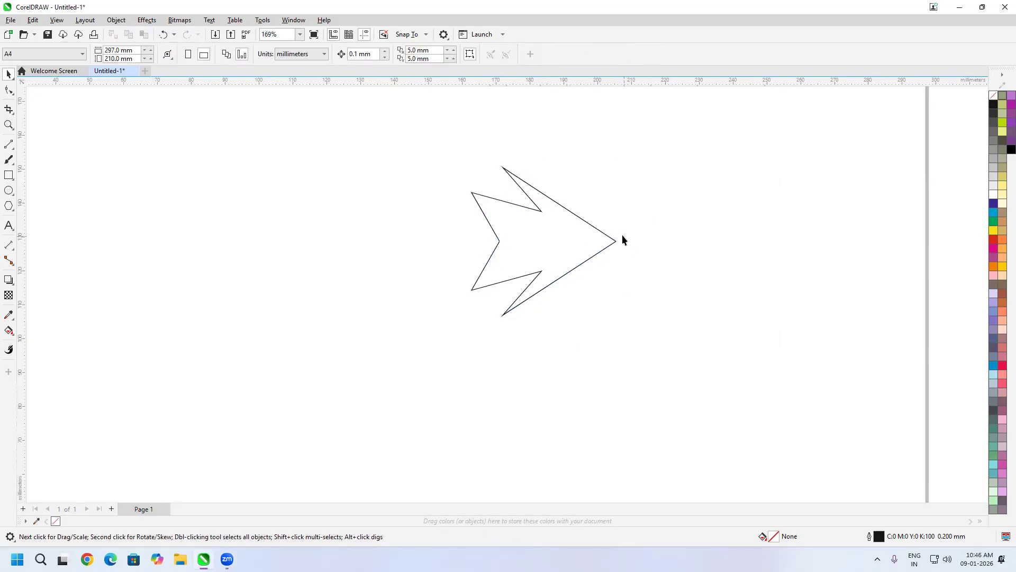
drag(675, 135, 315, 374)
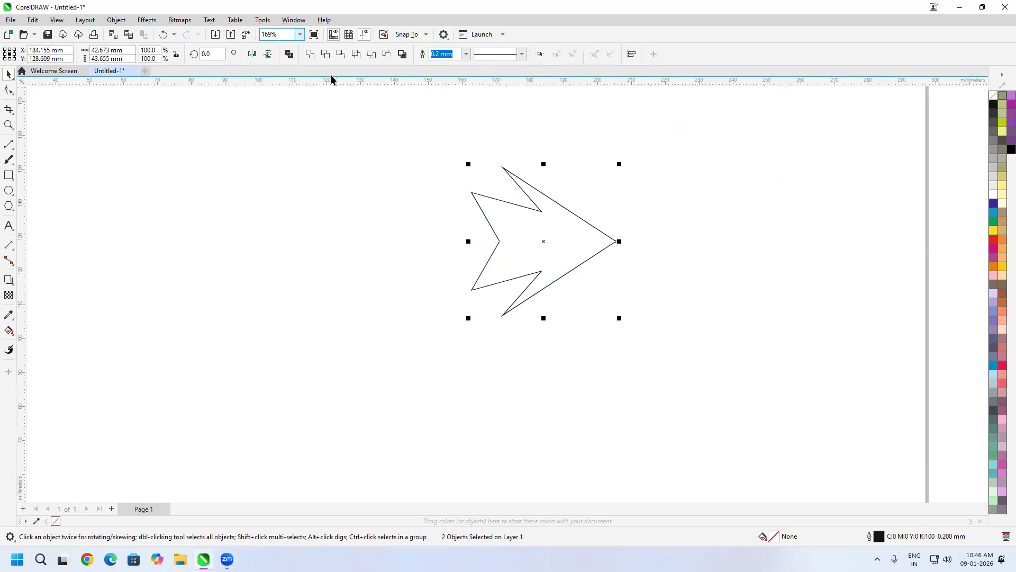
click(660, 182)
drag(659, 150, 278, 371)
click(993, 105)
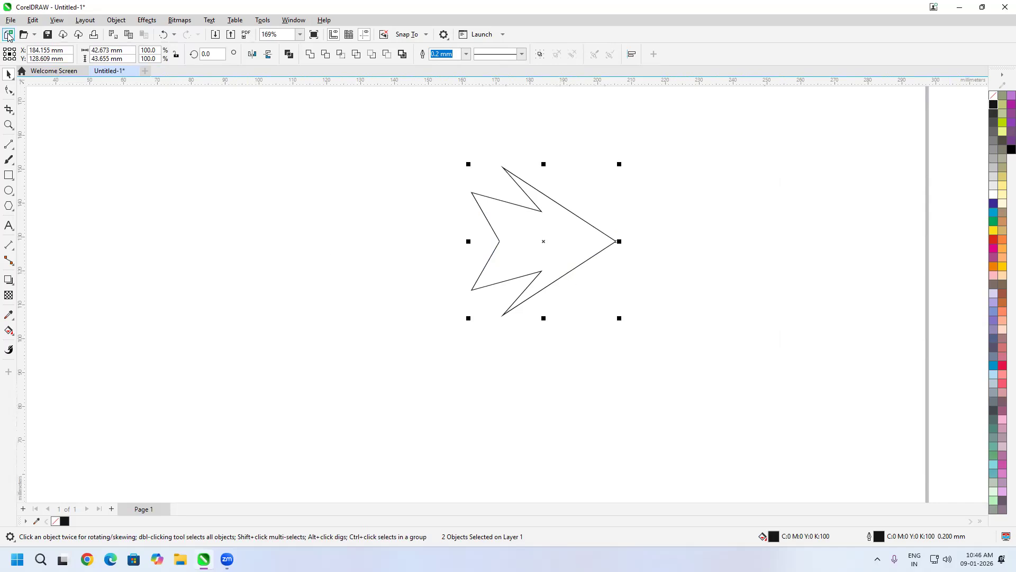
- Join the arrow halves at their tip and inner nodes with Join Curves, then undo the join
click(9, 91)
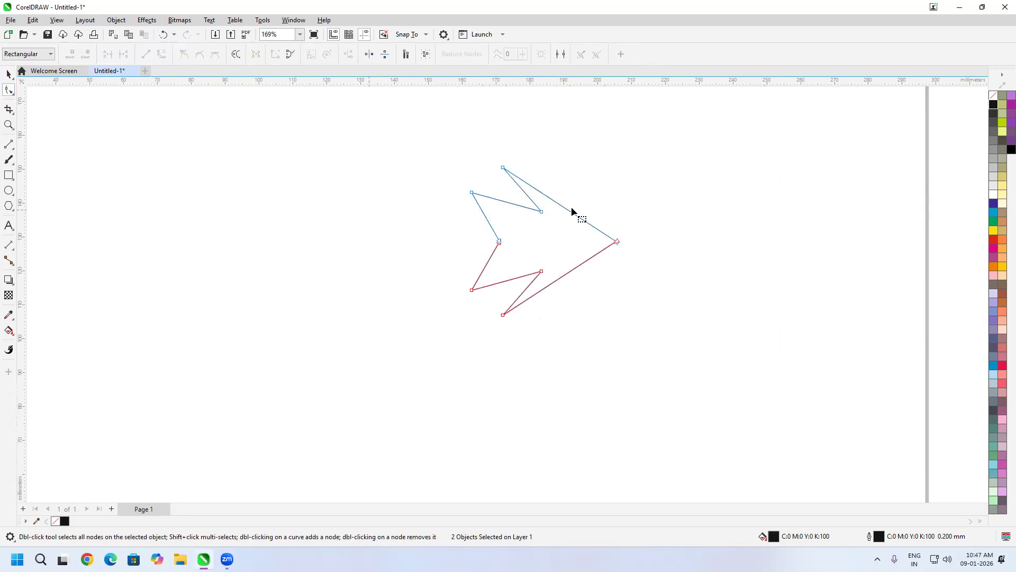
drag(643, 229, 436, 256)
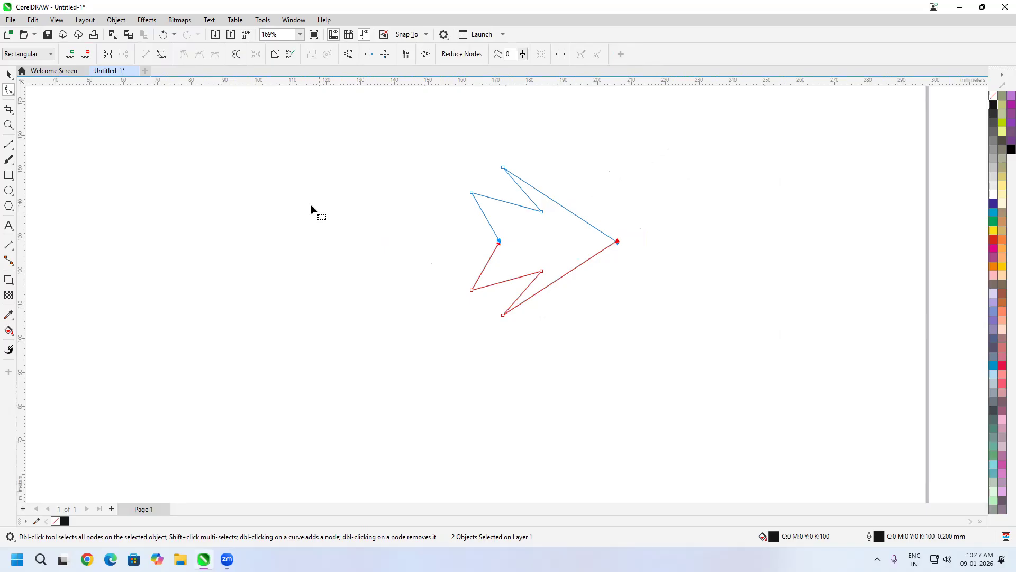
click(115, 20)
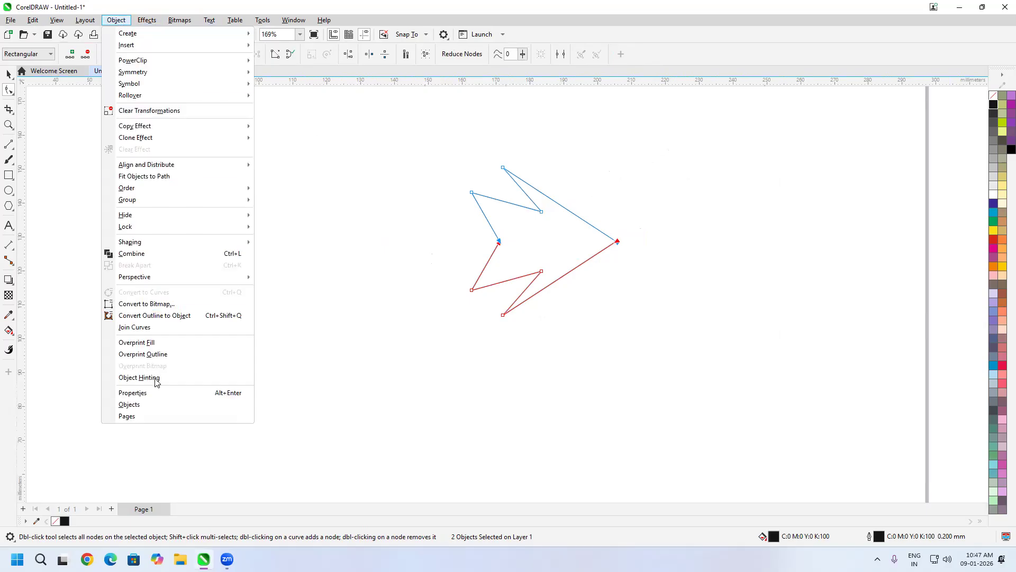
click(155, 329)
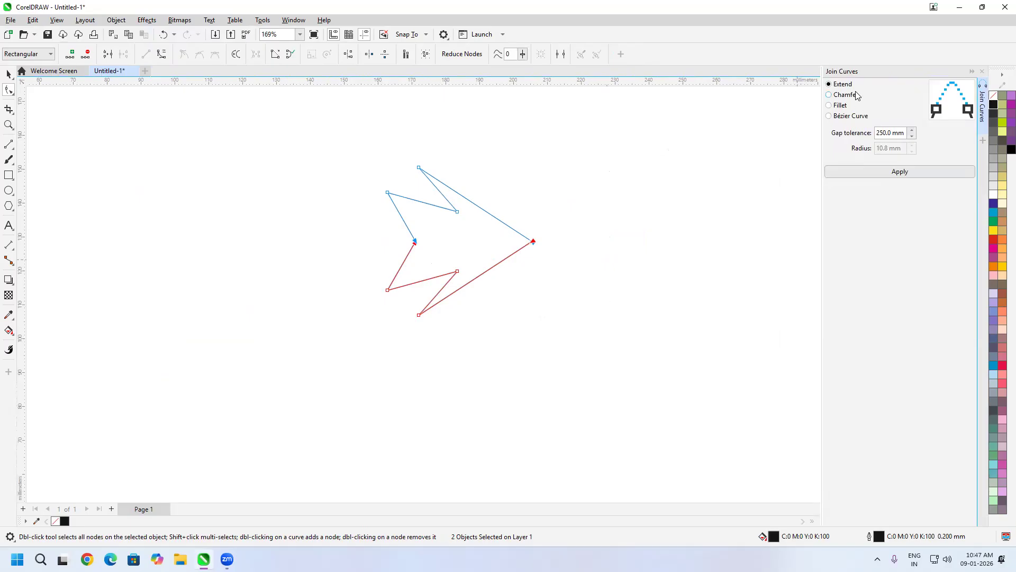
click(899, 172)
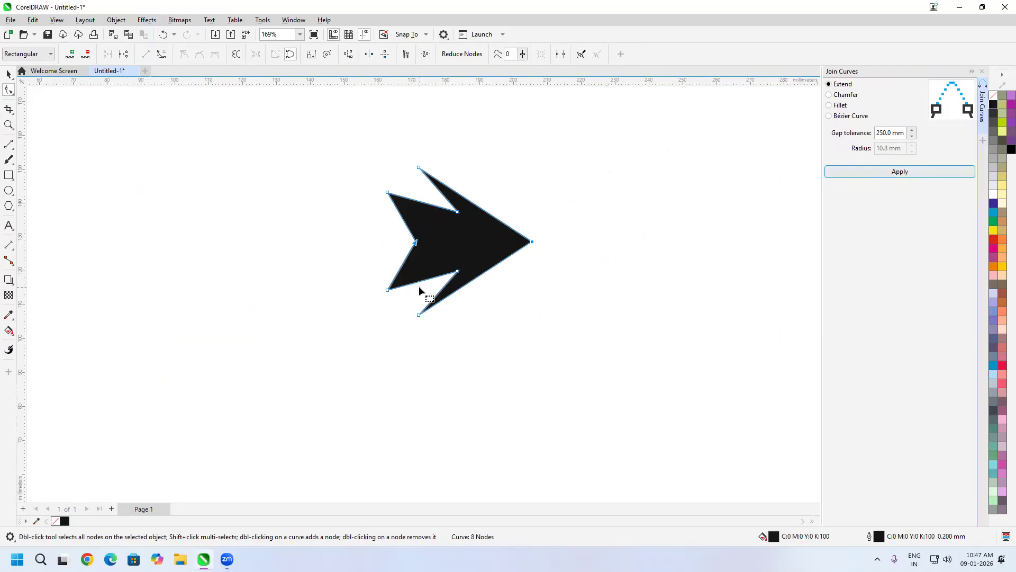
key(ctrl+z)
click(9, 76)
click(189, 223)
click(10, 335)
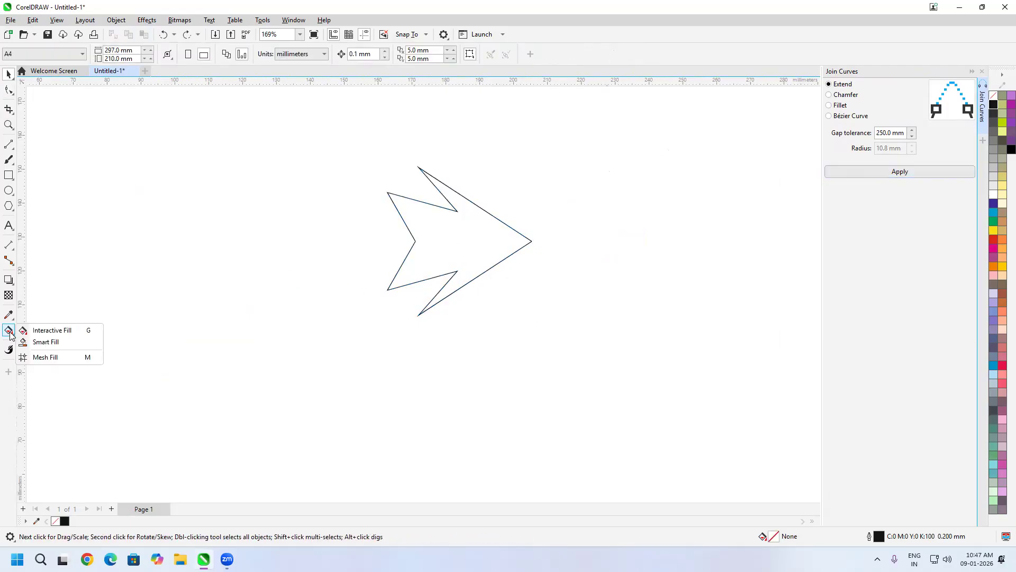
- Smart Fill the inside of the arrow, move the new shape aside, and delete the original outline halves
click(32, 342)
click(433, 269)
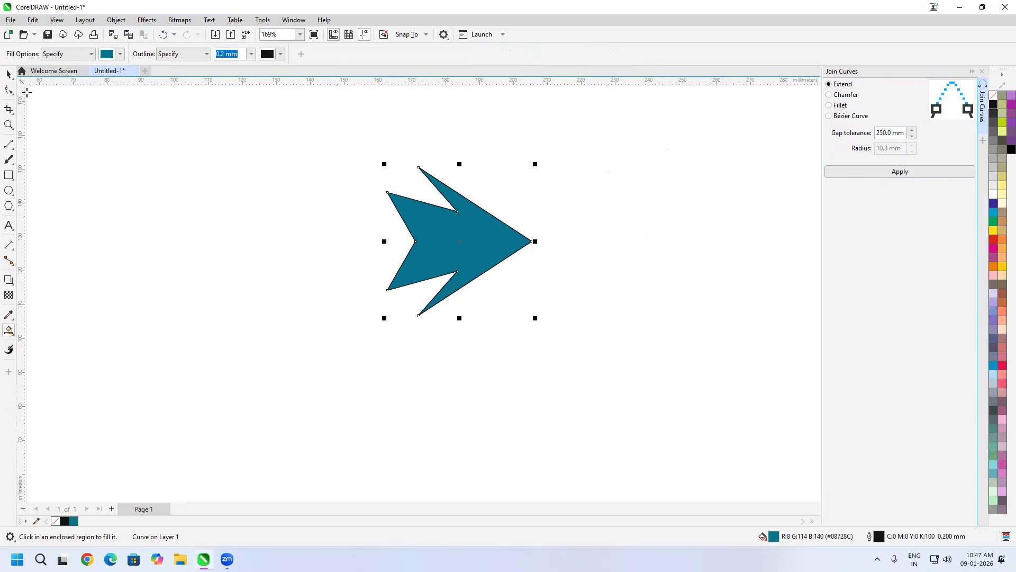
click(8, 74)
drag(483, 245, 731, 244)
click(517, 233)
drag(523, 229, 298, 373)
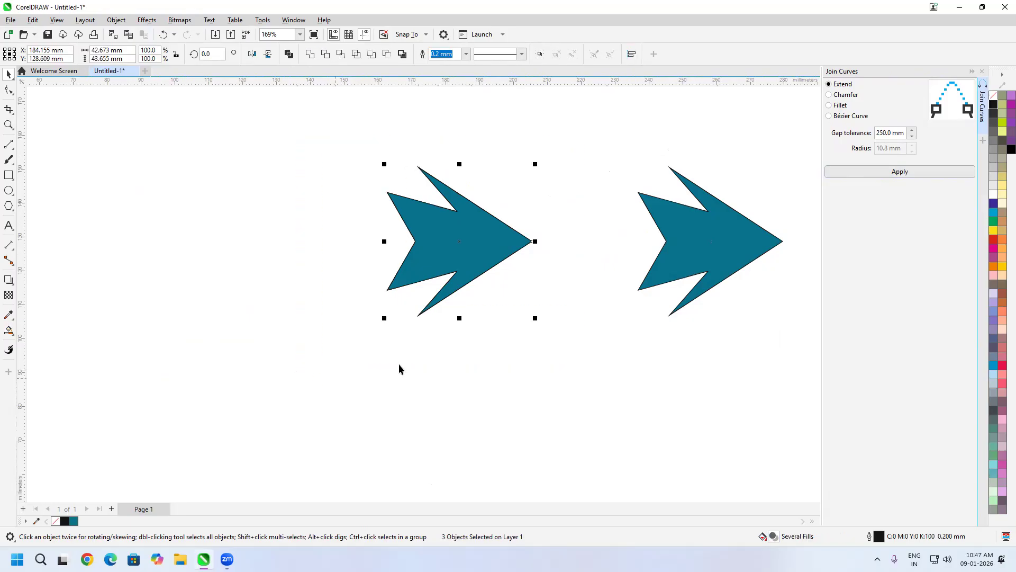
key(Delete)
- Give the arrow a solid black fill with no outline and shift it left
drag(712, 259, 604, 278)
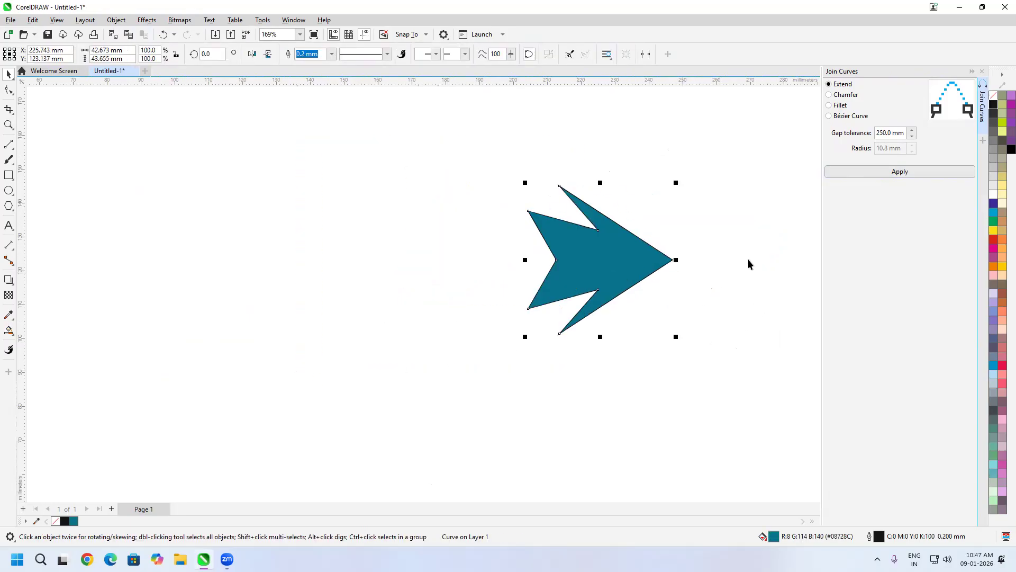
click(994, 104)
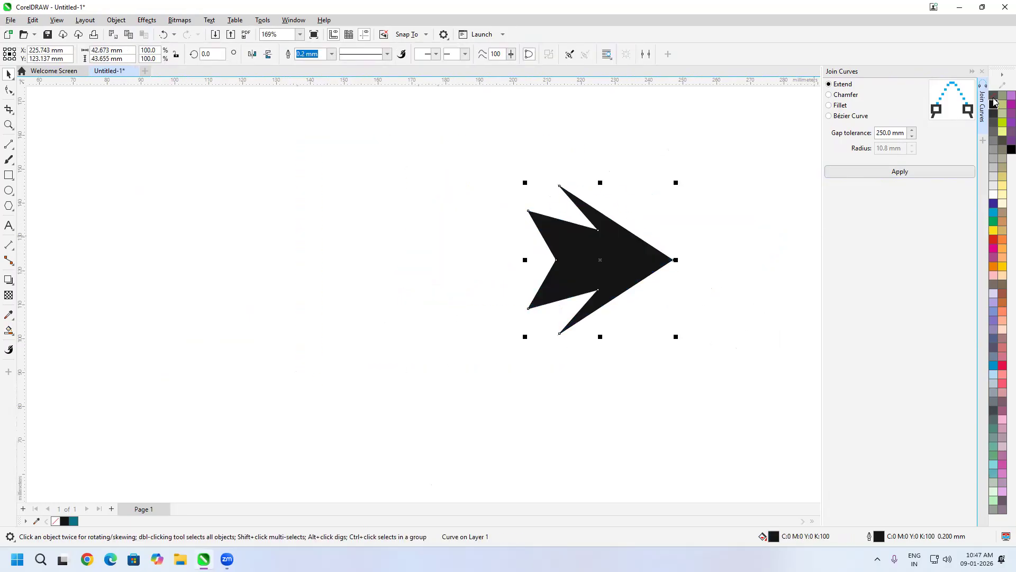
right_click(994, 95)
drag(621, 272, 483, 272)
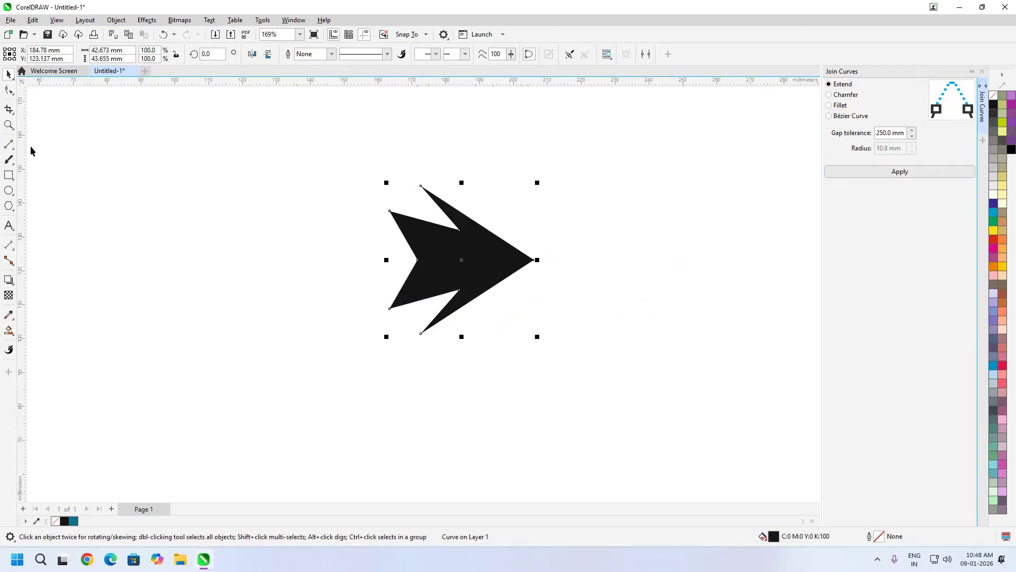
- Draw two joined straight lines forming a V right of the arrow, undoing the closing segment
click(8, 144)
drag(547, 382, 752, 207)
drag(640, 448, 482, 384)
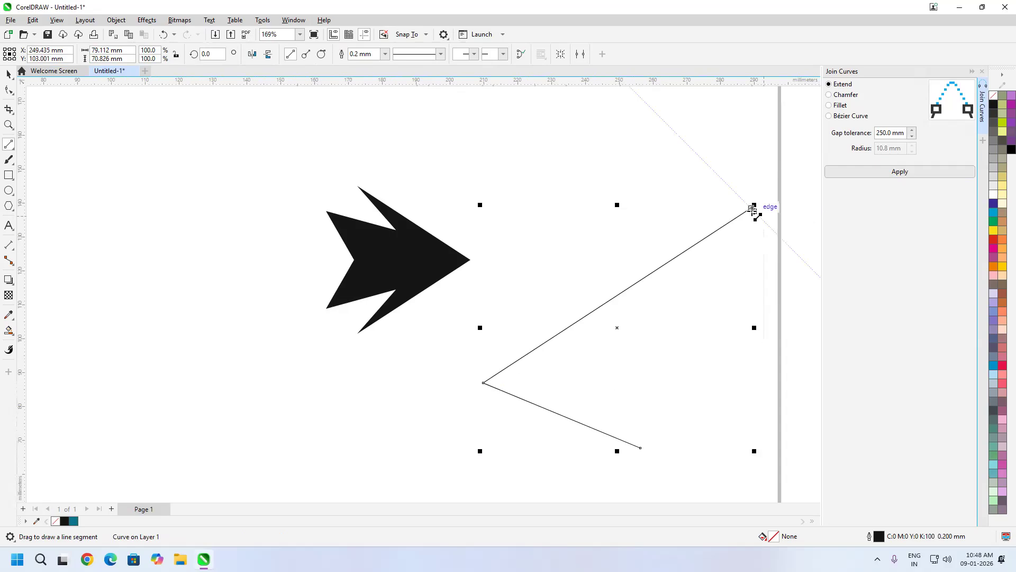
drag(752, 207, 640, 448)
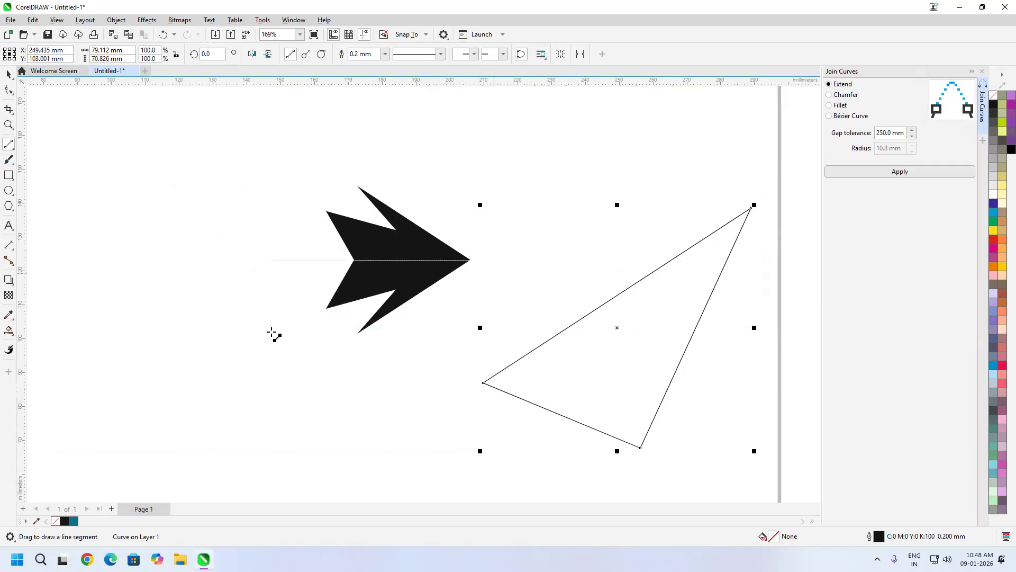
key(ctrl+z)
- Draw a separate diagonal line and move its upper end to the V's top-right corner
mouse_move(665, 124)
mouse_down()
mouse_move(574, 254)
mouse_move(514, 282)
mouse_up()
key(F10)
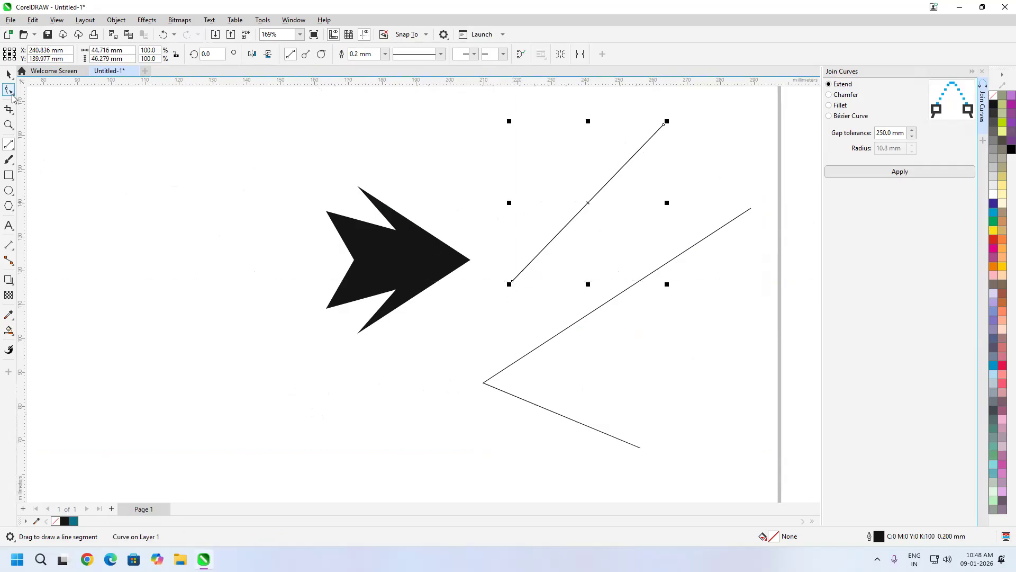
drag(666, 125, 751, 209)
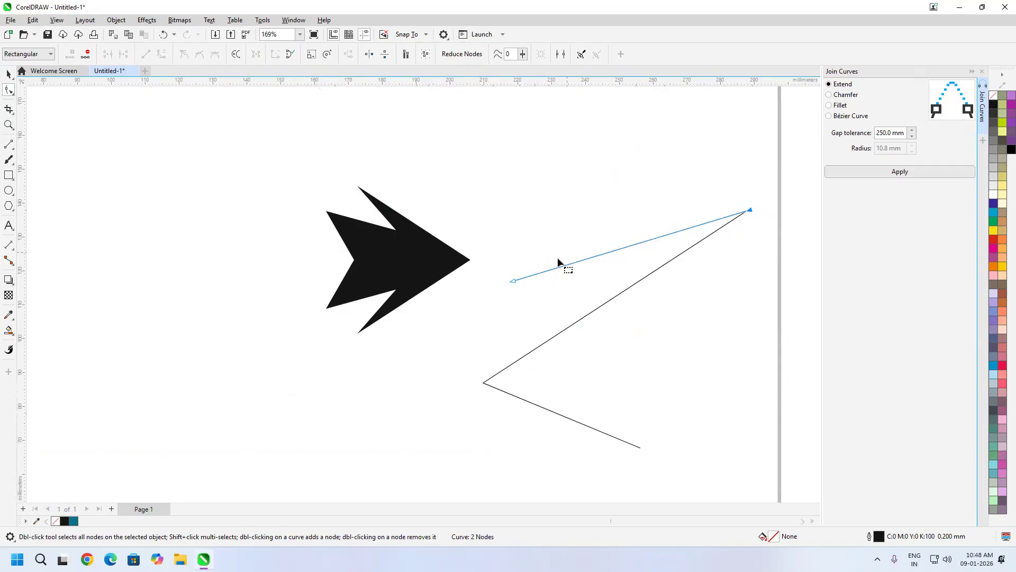
- Snap the diagonal line's ends onto the bottom endpoint and the black corner
drag(512, 280, 640, 447)
scroll(753, 257, up, 4)
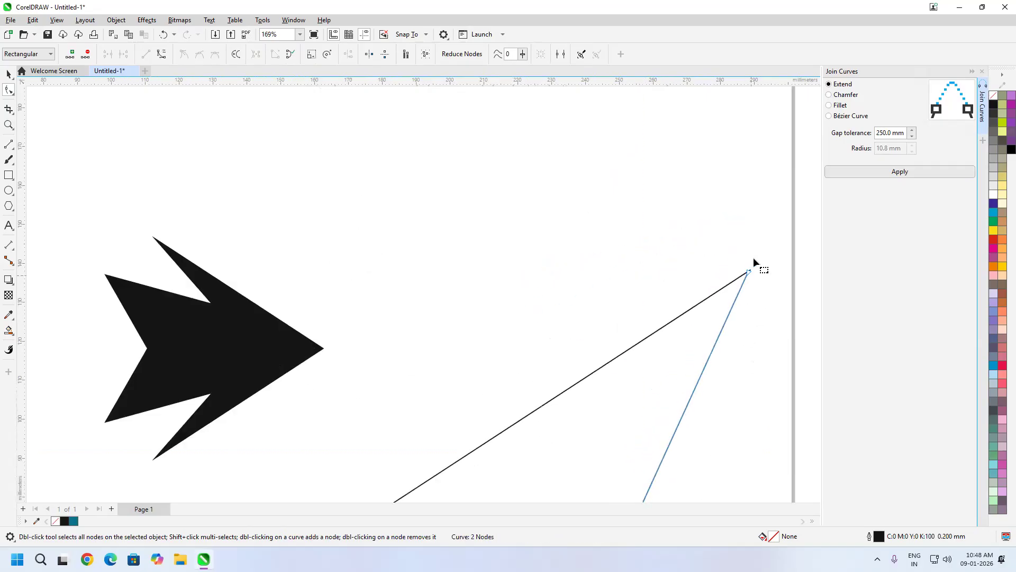
scroll(759, 327, up, 2)
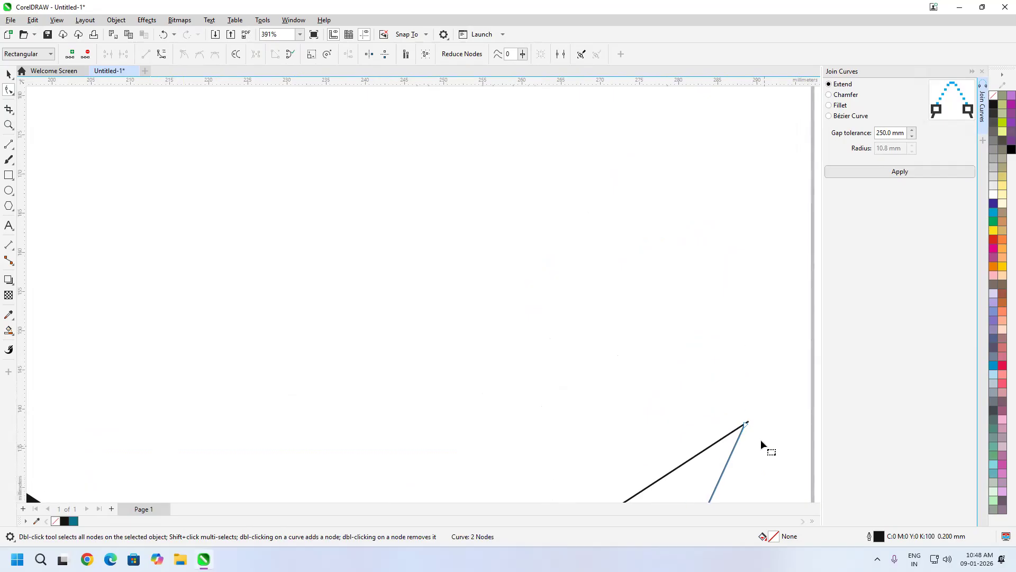
scroll(761, 439, up, 5)
mouse_move(713, 398)
mouse_down()
mouse_move(737, 388)
mouse_move(729, 382)
mouse_up()
scroll(732, 383, up, 2)
scroll(738, 463, up, 2)
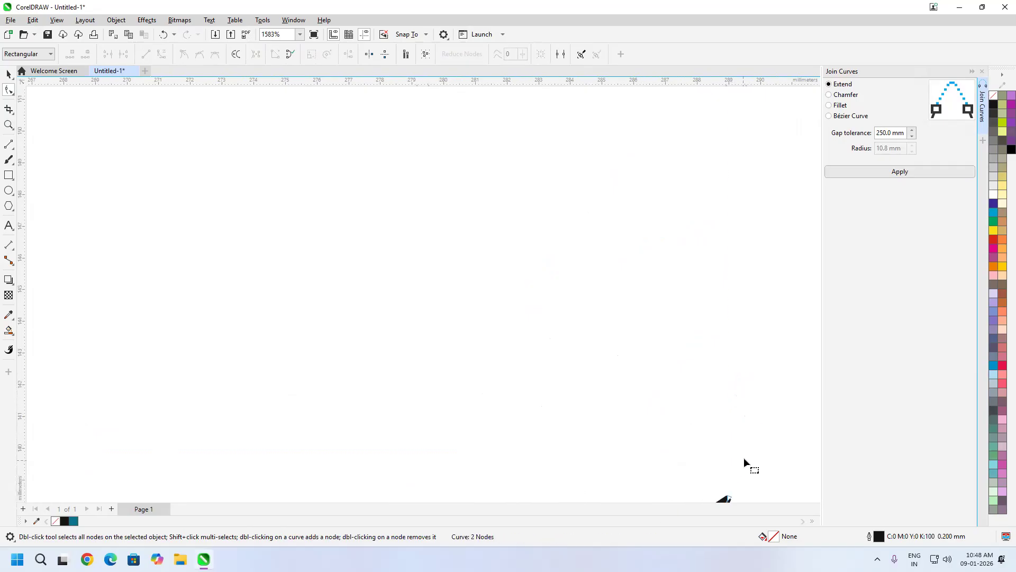
key(space)
key(space)
scroll(706, 404, up, 5)
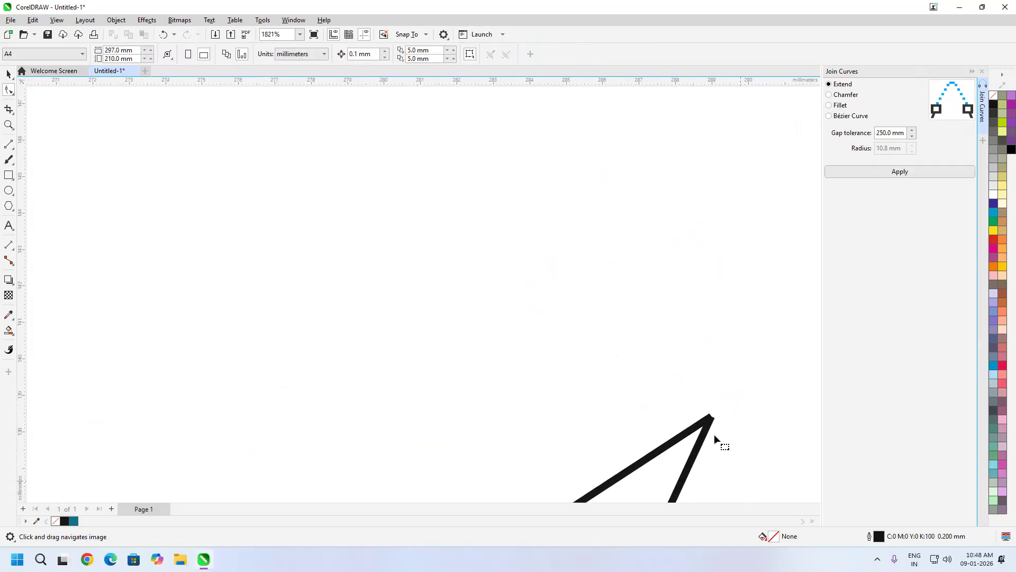
scroll(707, 404, up, 1)
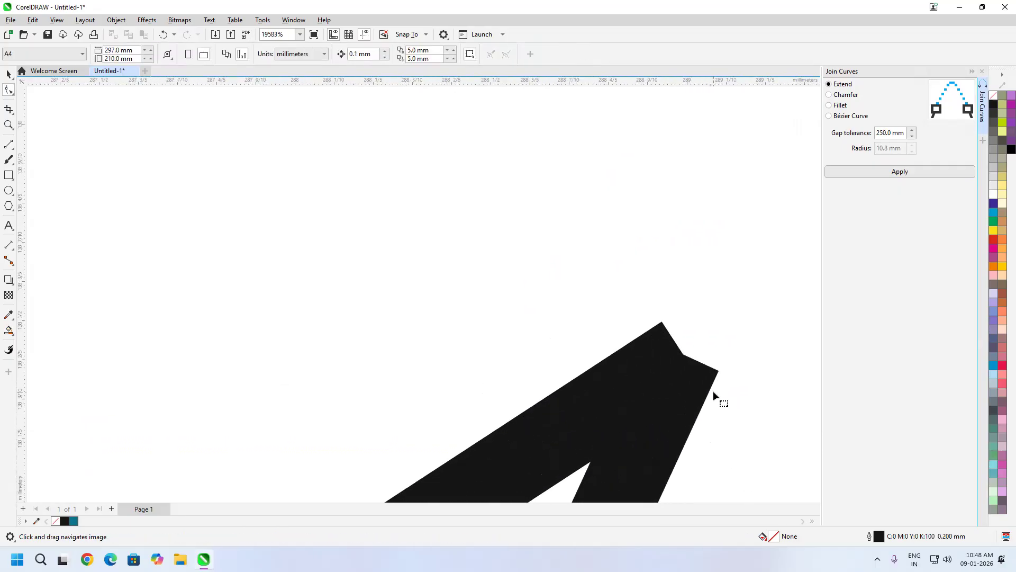
- Select the triangle's left and right edge curves and the nodes at its lower corner
click(657, 416)
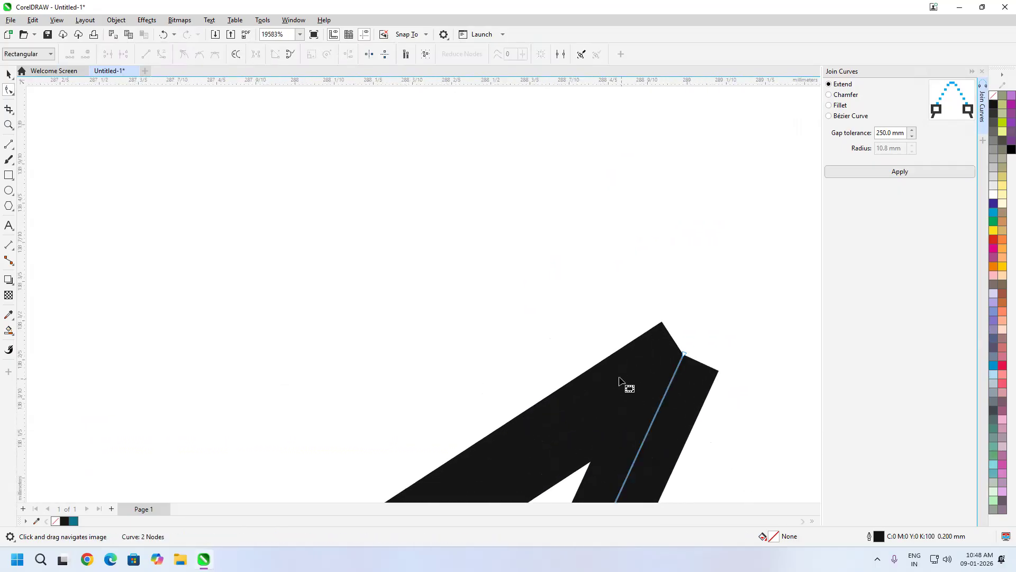
click(554, 445)
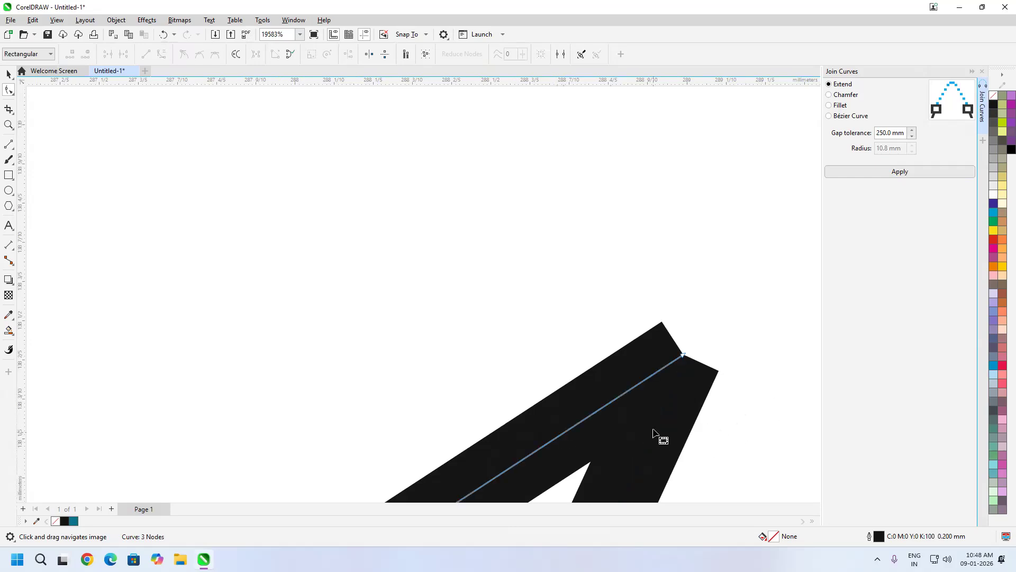
scroll(677, 366, down, 1)
scroll(676, 365, down, 12)
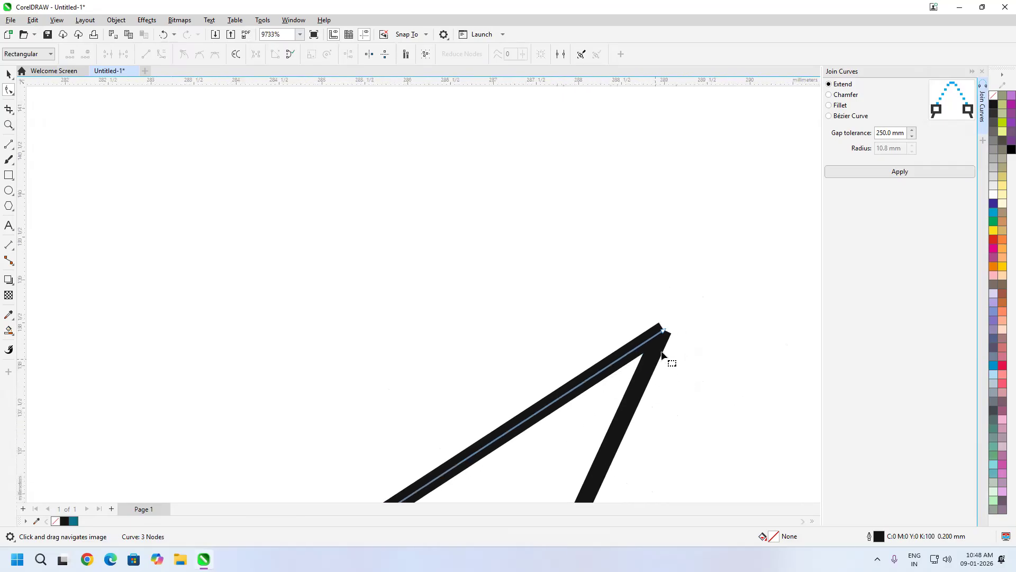
scroll(666, 325, down, 20)
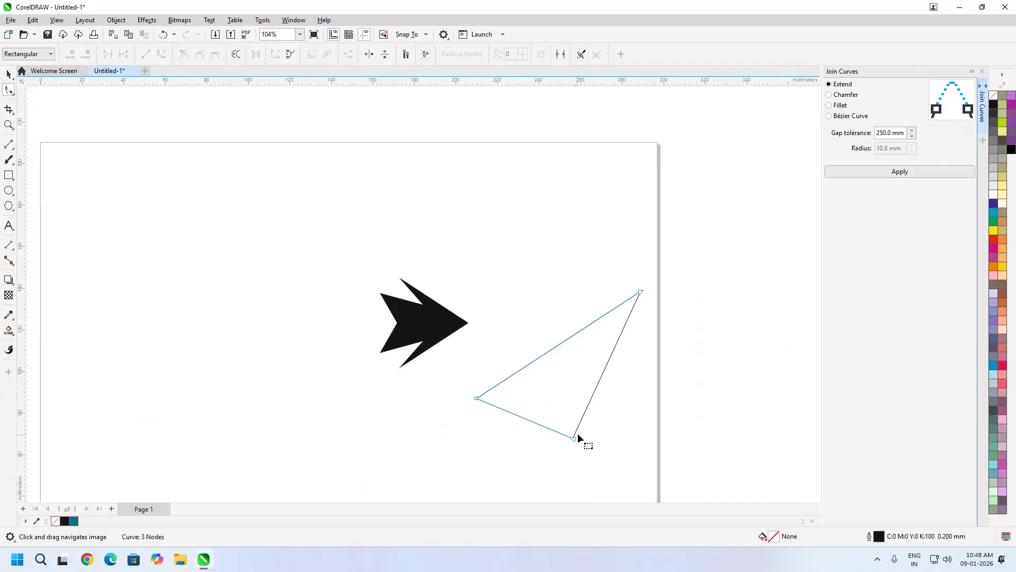
click(577, 429)
scroll(571, 439, up, 3)
scroll(572, 446, up, 4)
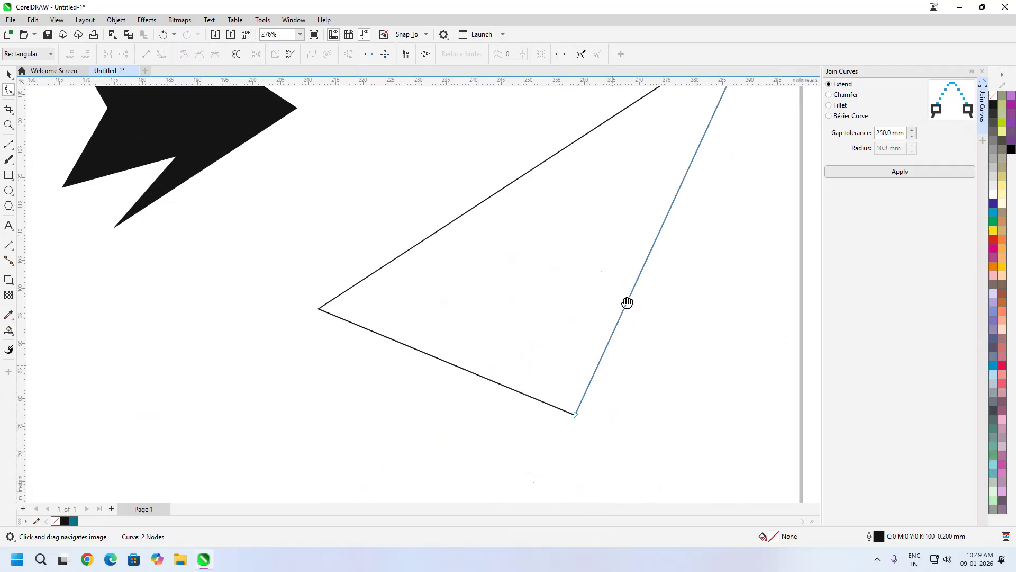
scroll(577, 292, up, 20)
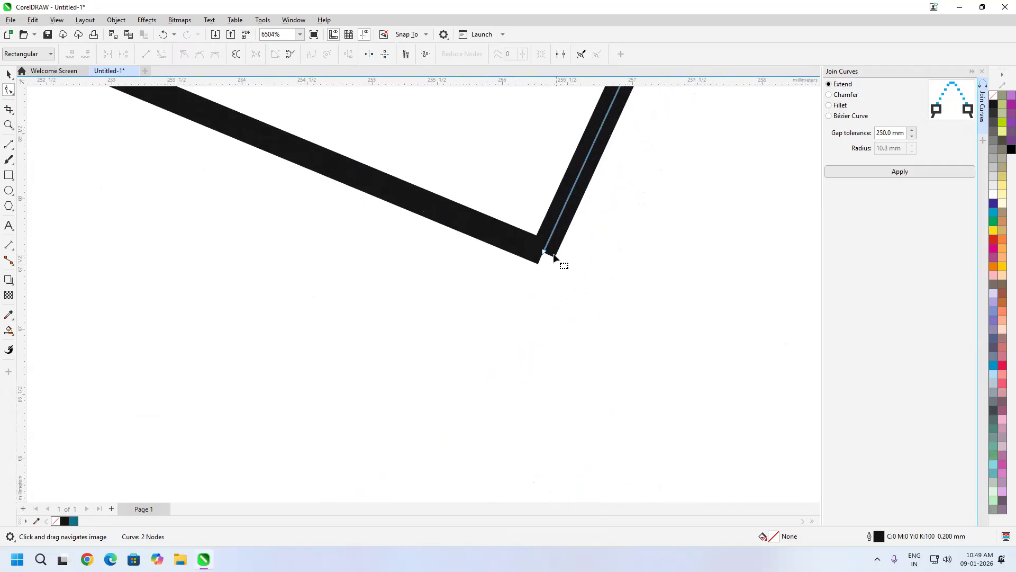
click(538, 259)
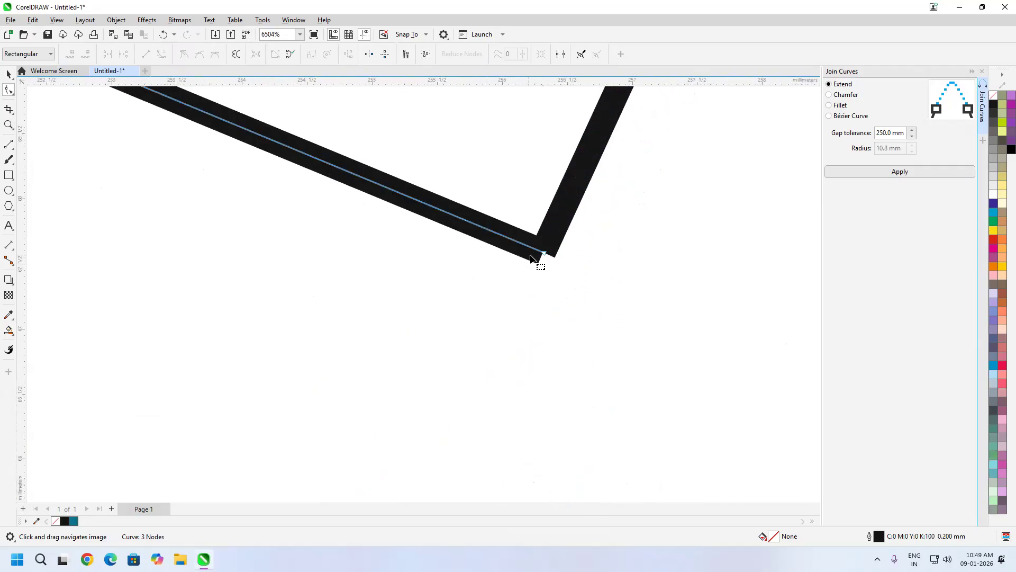
click(554, 249)
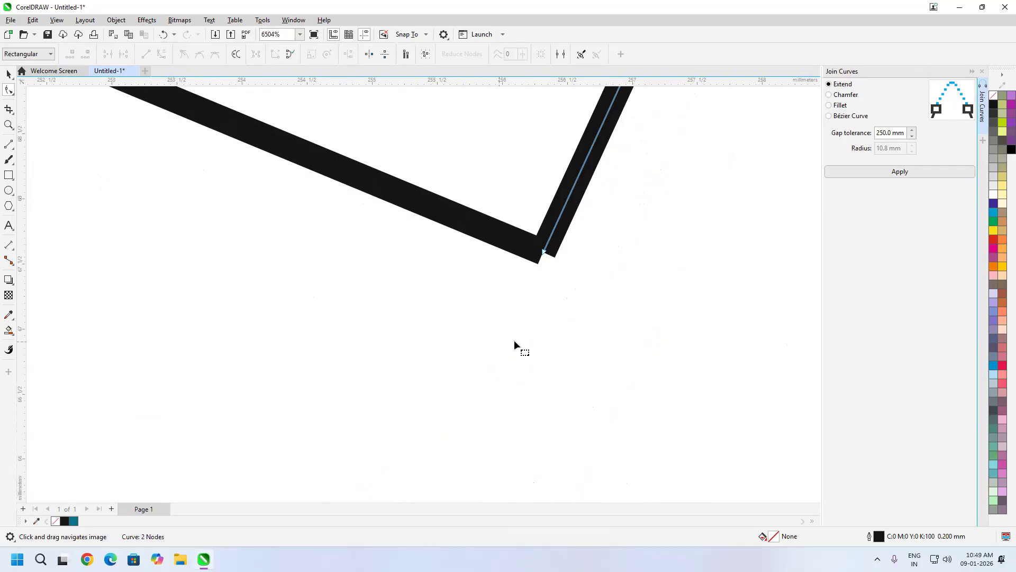
click(486, 231)
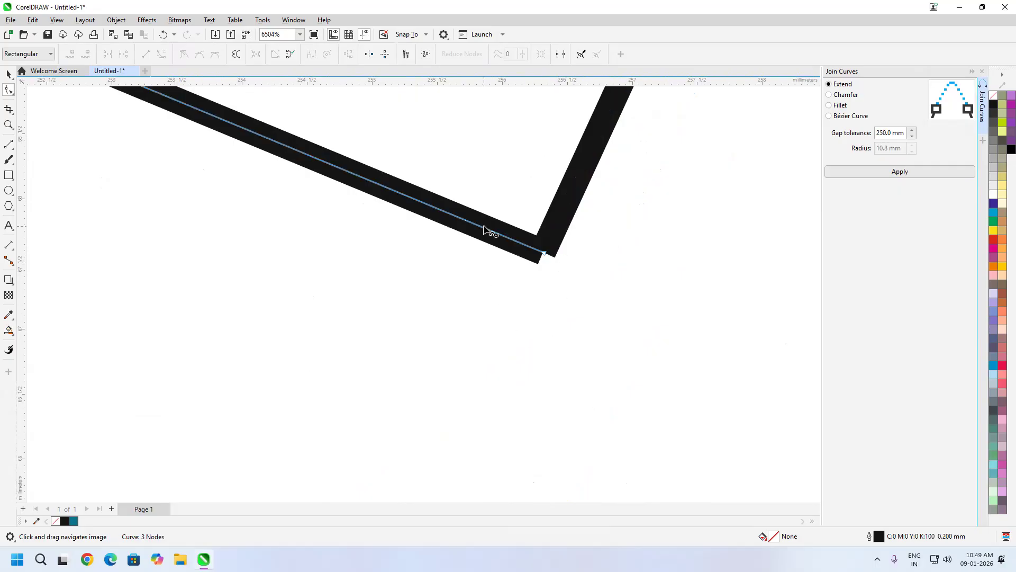
shift+click(560, 230)
drag(594, 287, 443, 172)
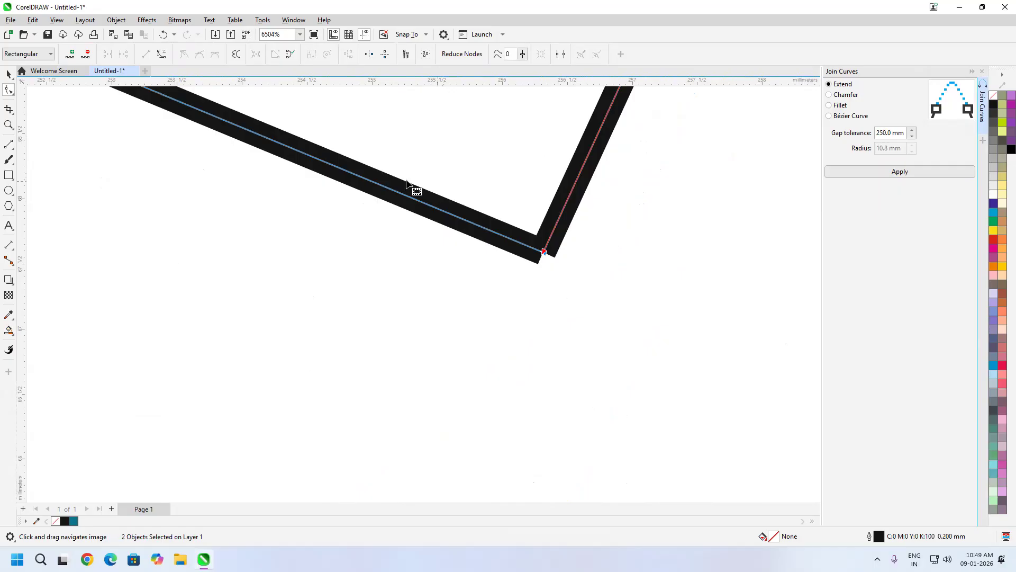
- Join the two edges into one curve and close its open ends at the top corner
click(116, 19)
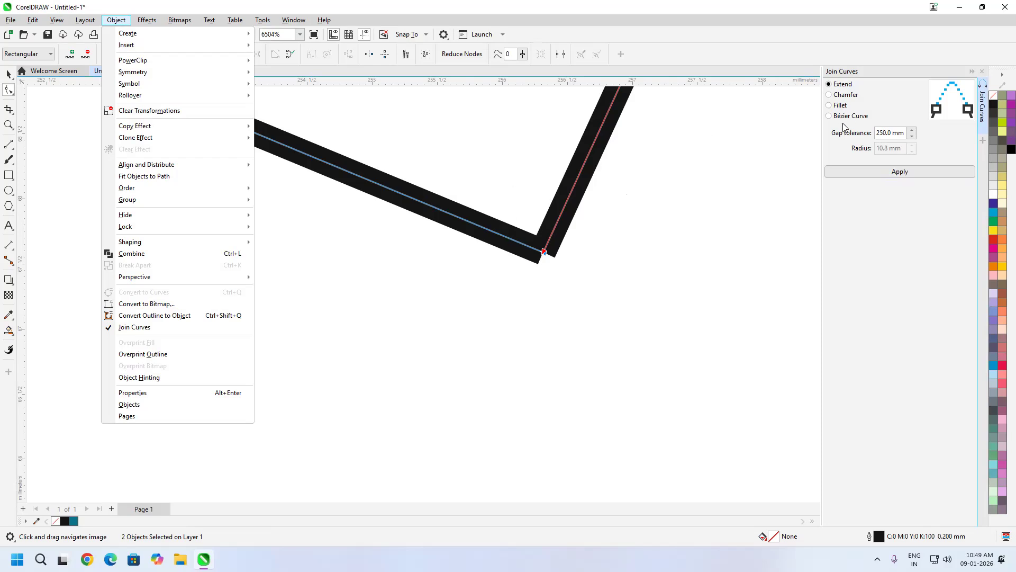
click(900, 172)
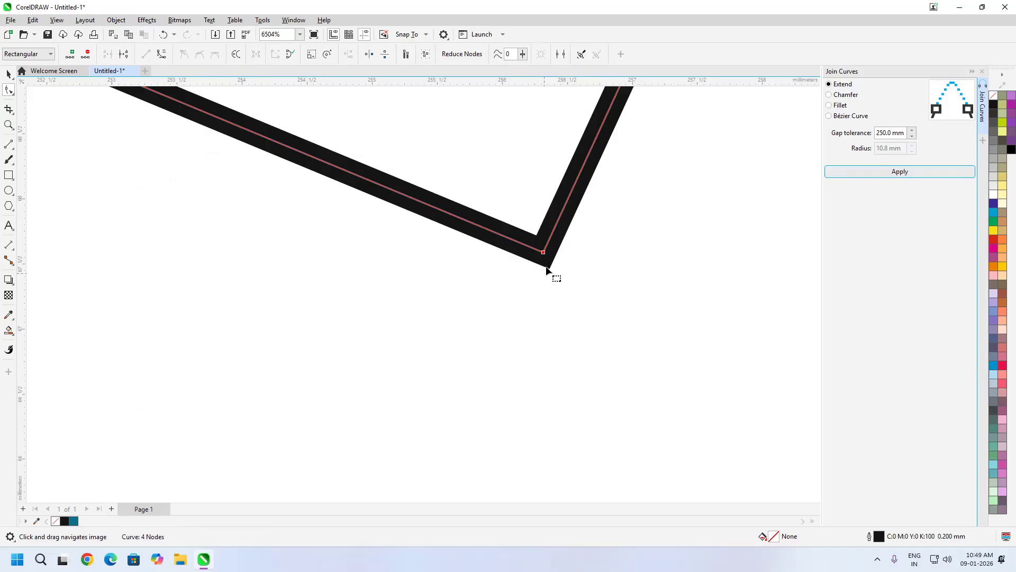
scroll(608, 335, down, 10)
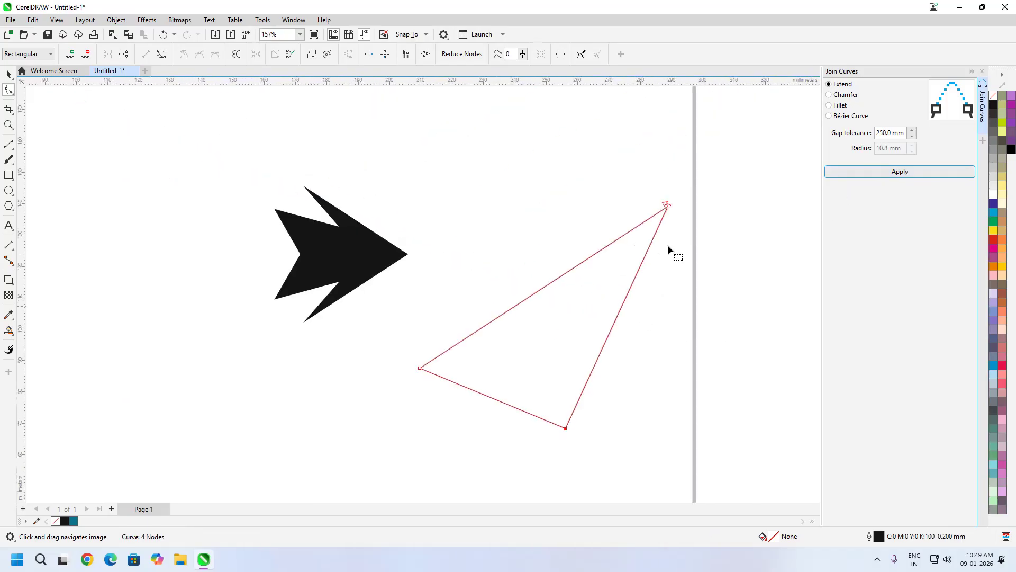
scroll(678, 210, up, 2)
click(884, 171)
scroll(650, 219, up, 3)
scroll(650, 221, up, 8)
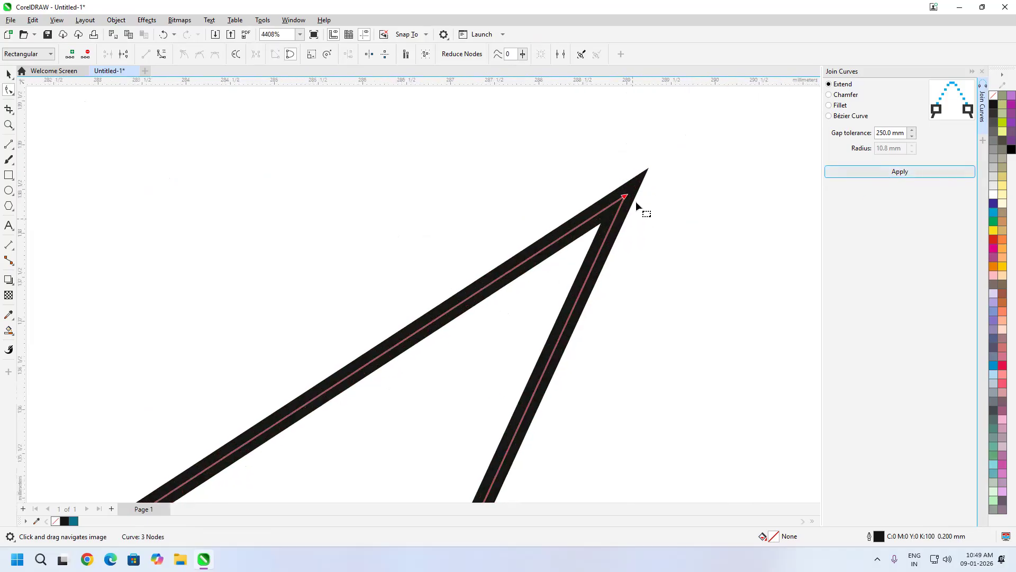
scroll(630, 260, down, 5)
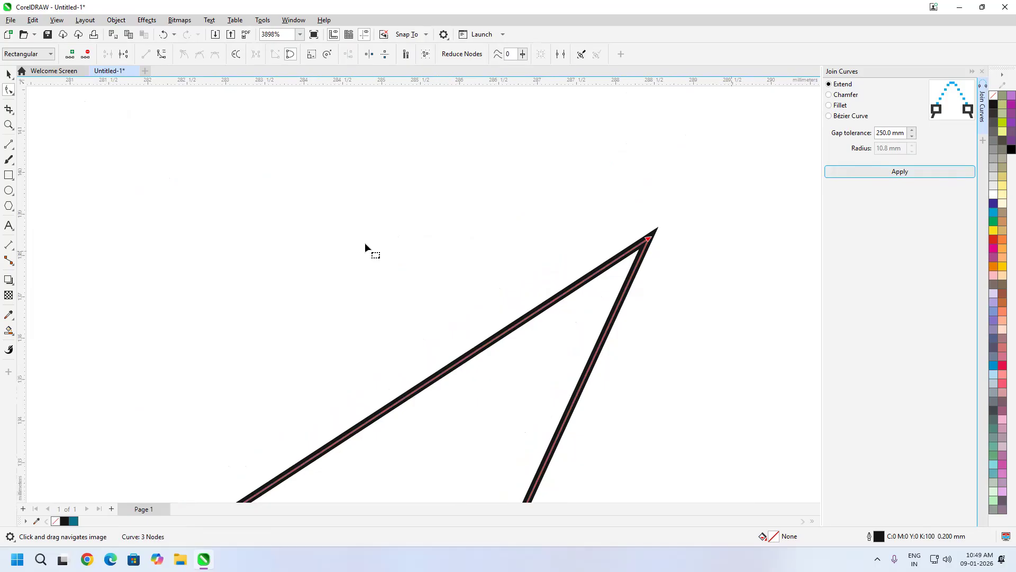
- Delete the triangle and move the black arrow further right on the page
click(10, 77)
scroll(404, 176, down, 5)
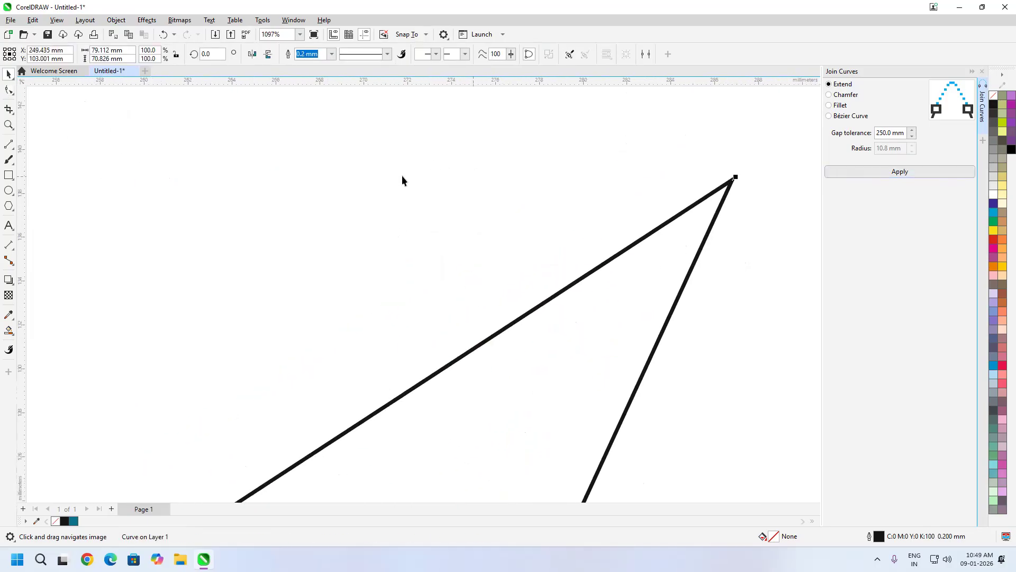
scroll(465, 225, down, 3)
key(Delete)
click(317, 254)
drag(318, 255, 376, 264)
scroll(392, 265, up, 5)
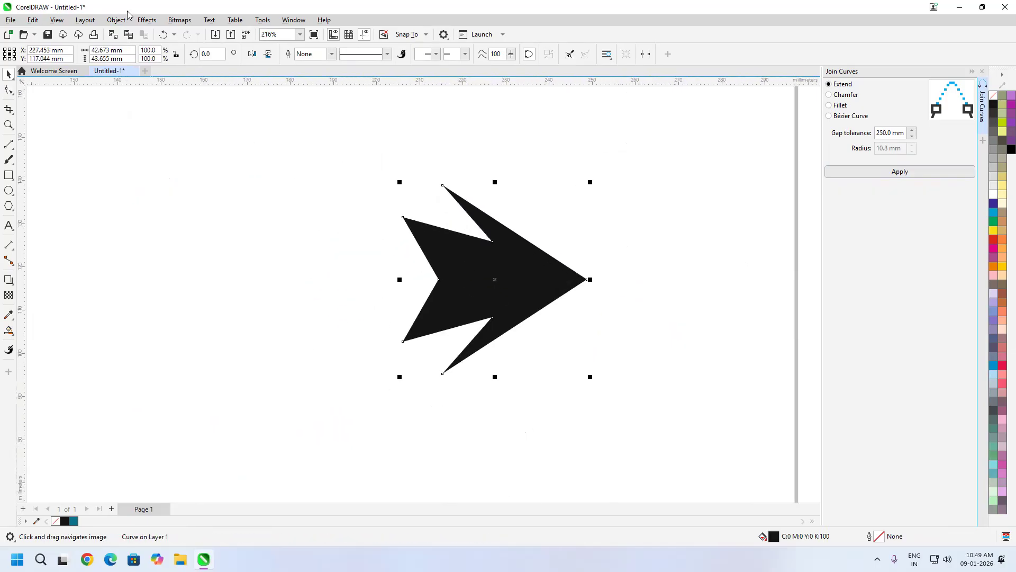
- Start creating an arrowhead from the black arrow shape via Object > Create > Arrowhead
click(118, 20)
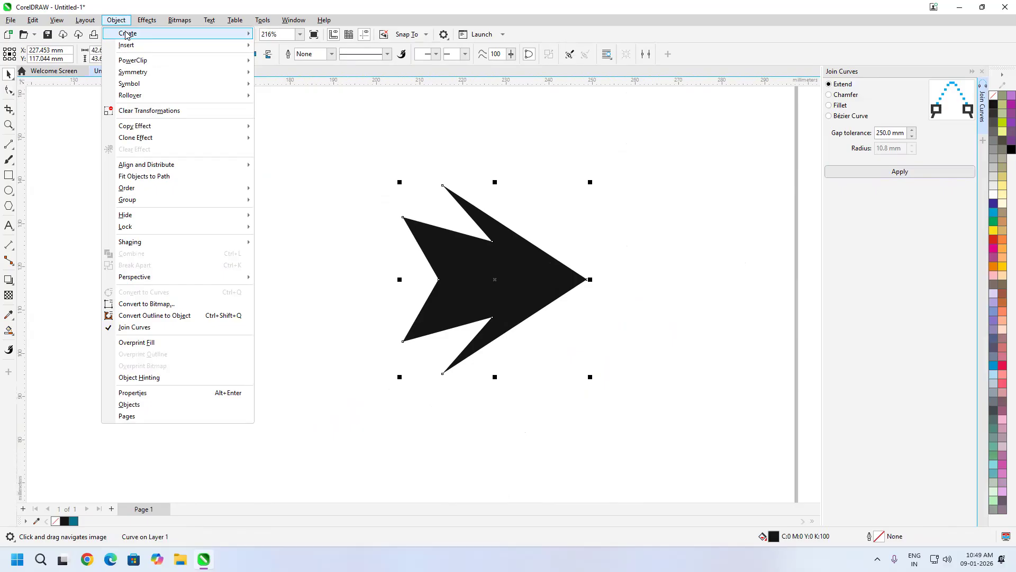
mouse_move(222, 33)
click(281, 35)
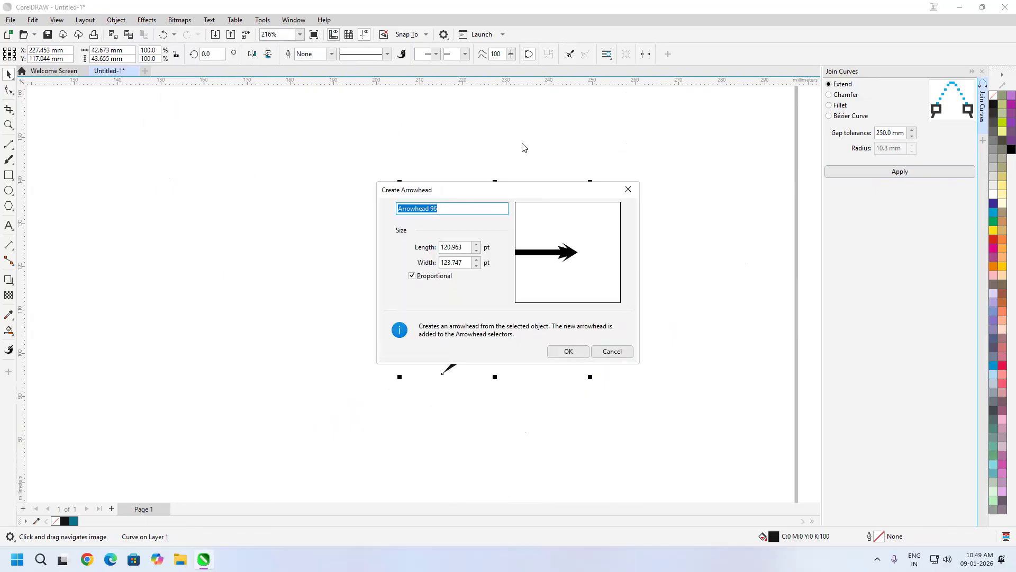
drag(512, 191, 718, 147)
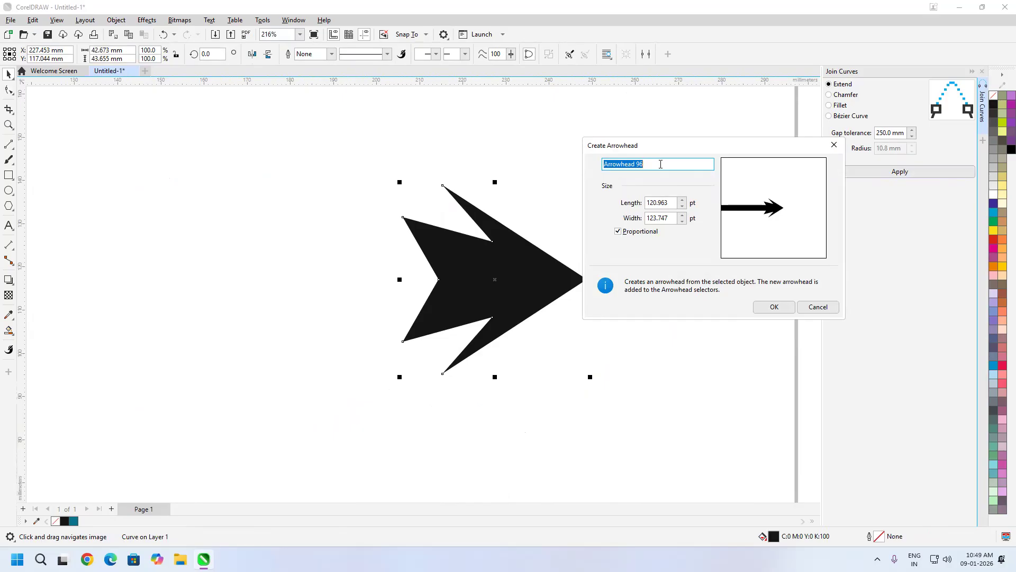
- Set the arrowhead length to 250 pt and confirm it as Arrowhead 96
click(674, 205)
key(Tab)
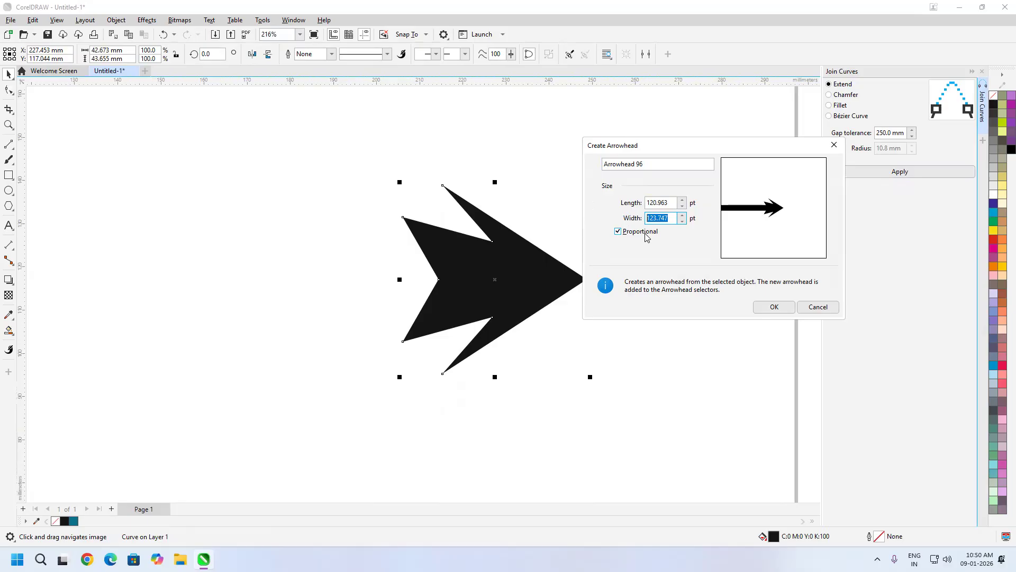
key(shift+Tab)
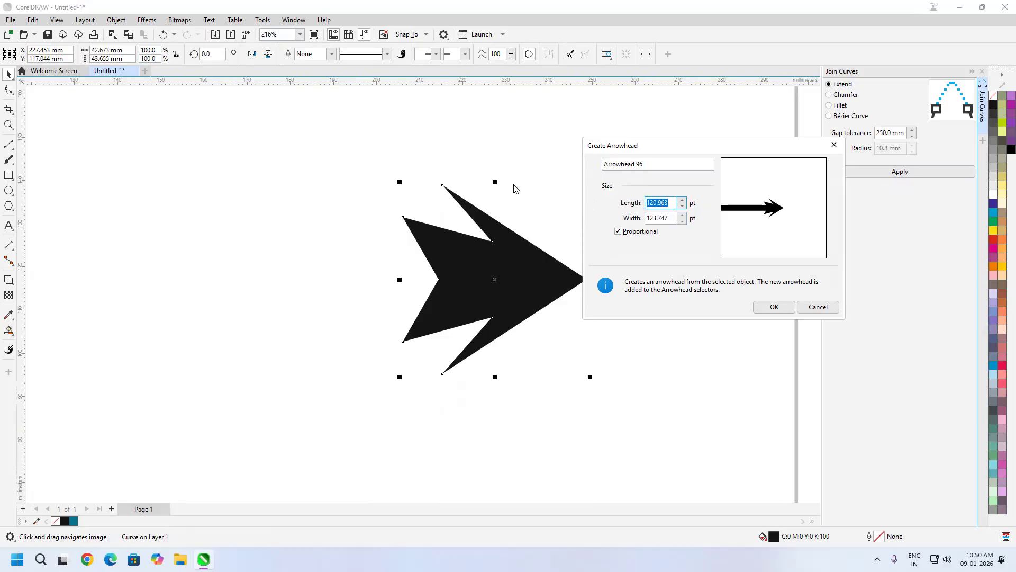
text(400)
key(Tab)
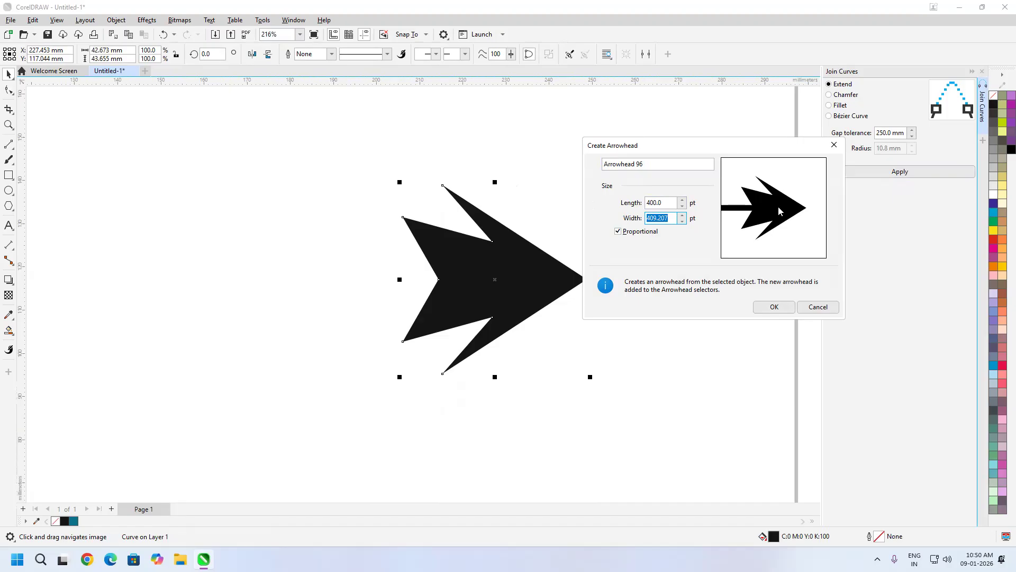
key(shift+Tab)
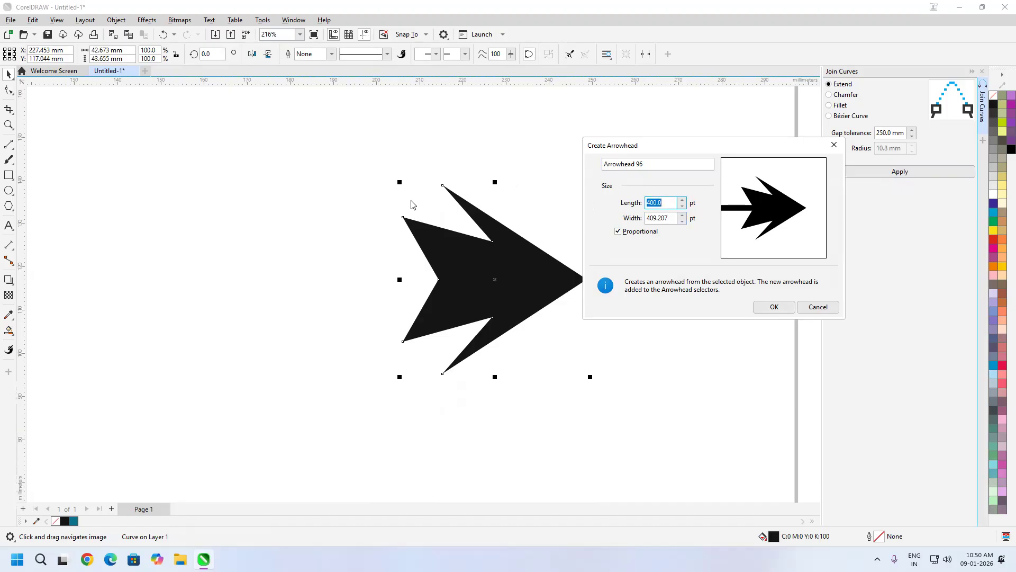
text(250)
key(Tab)
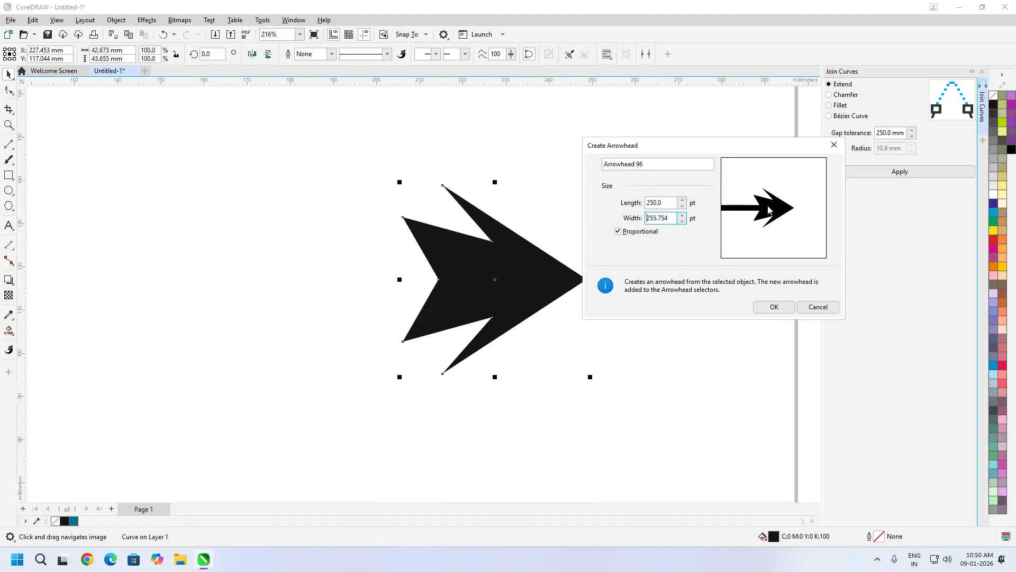
click(773, 308)
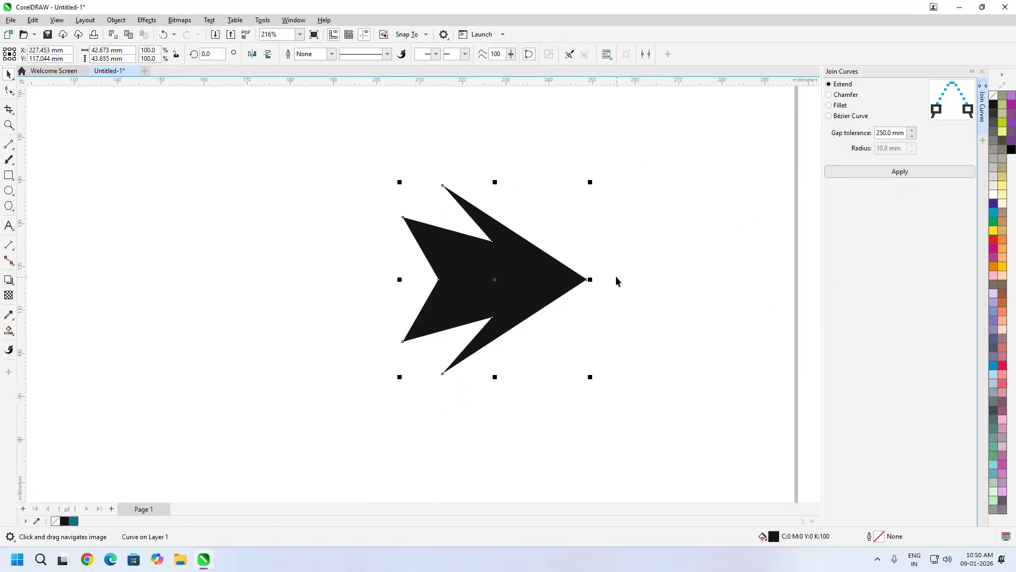
- Move the arrow shape toward the page's right edge and draw a horizontal line across the page
drag(577, 290, 674, 240)
scroll(675, 239, down, 3)
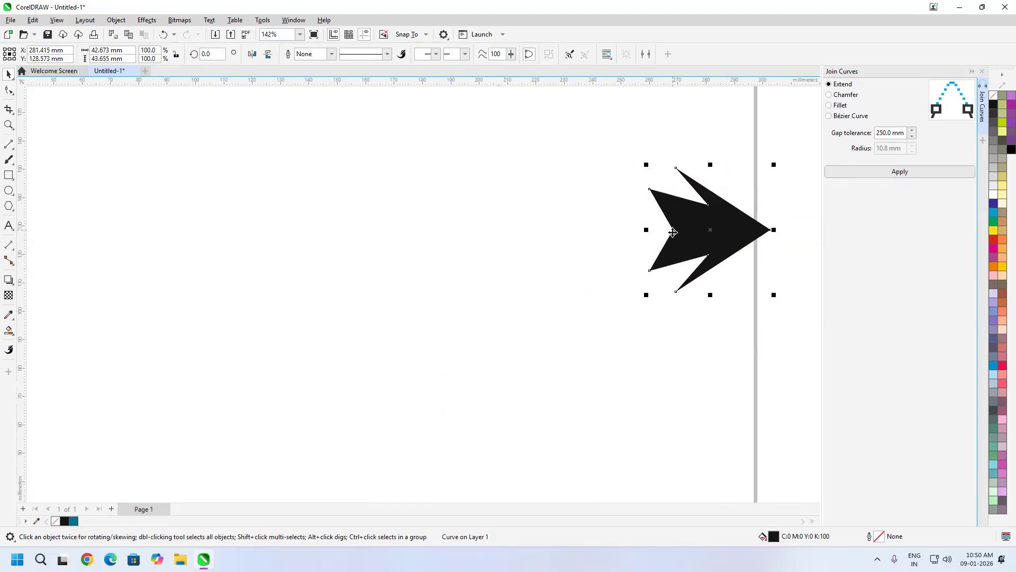
click(9, 143)
drag(136, 198, 458, 203)
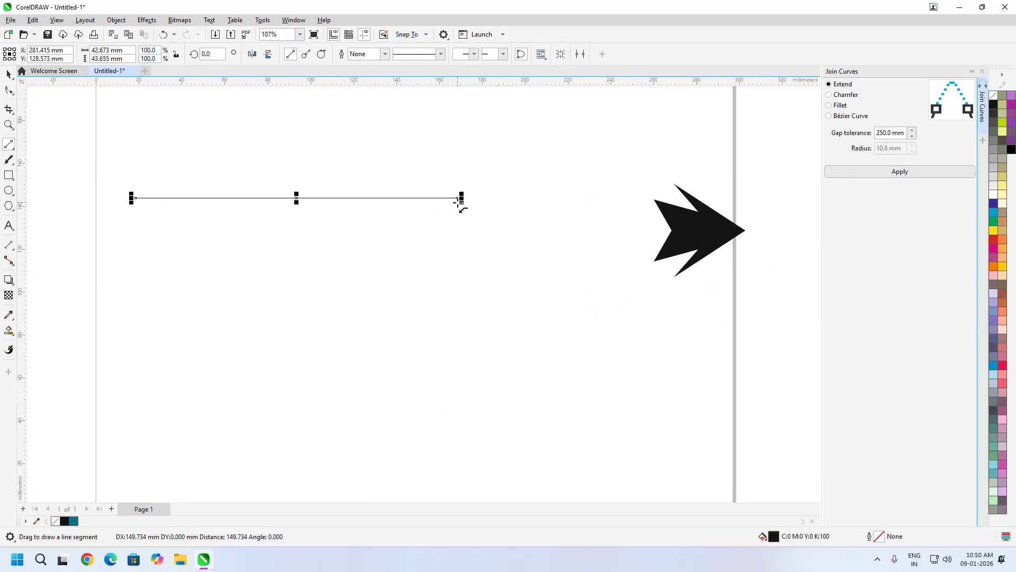
- Give the line's end the custom double-barbed Arrowhead 96
scroll(465, 211, up, 2)
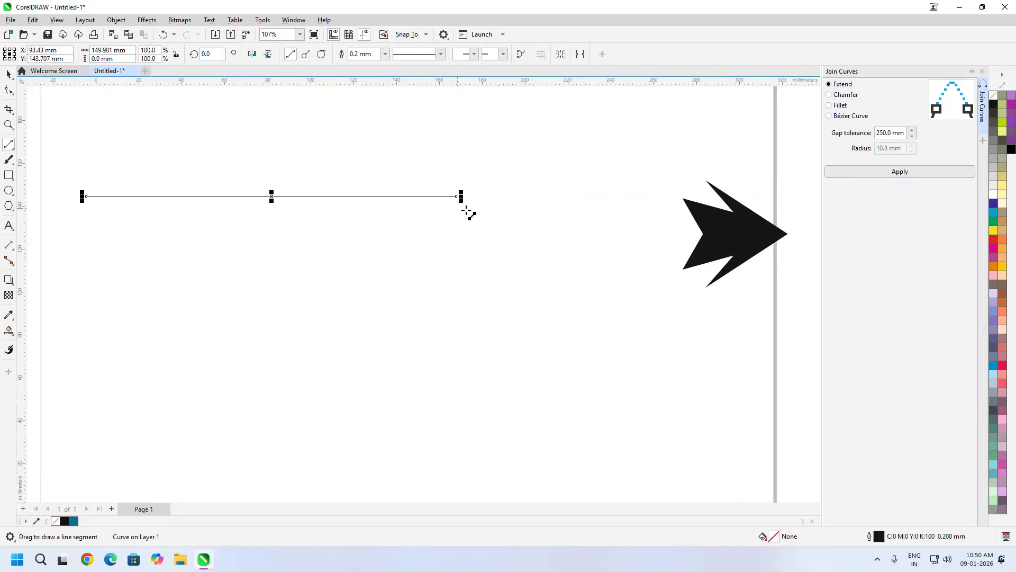
click(503, 54)
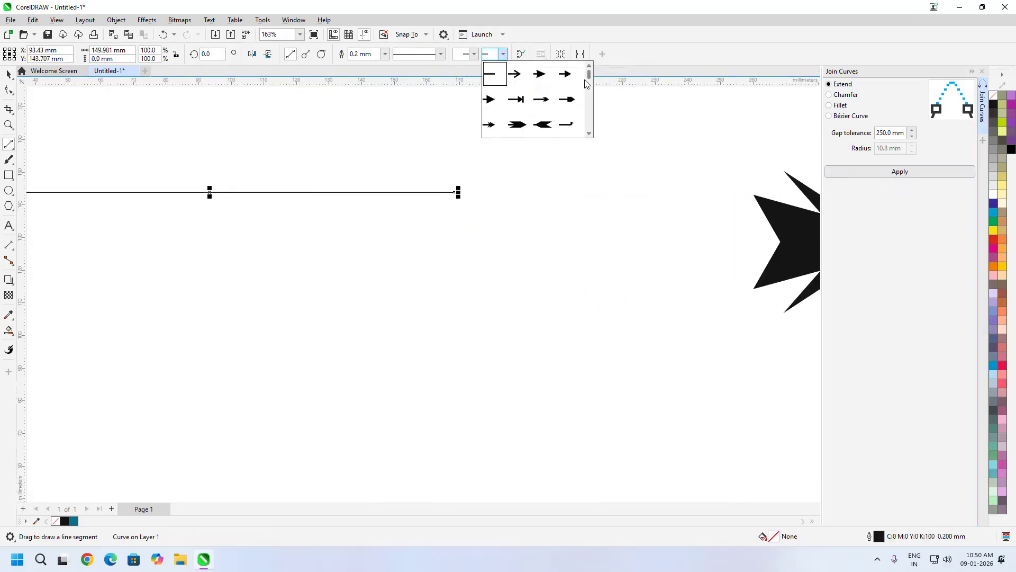
drag(592, 78, 595, 135)
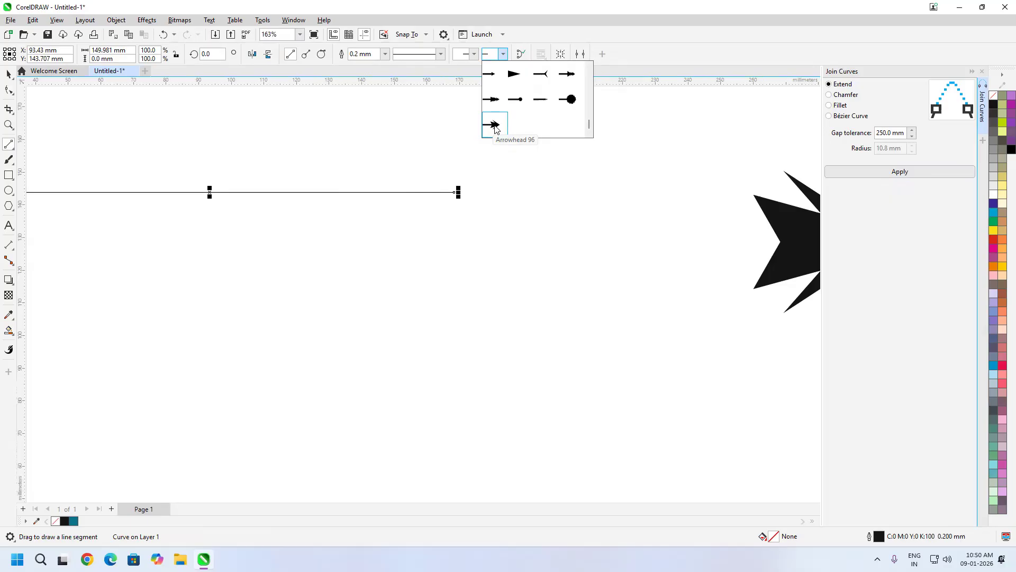
click(496, 127)
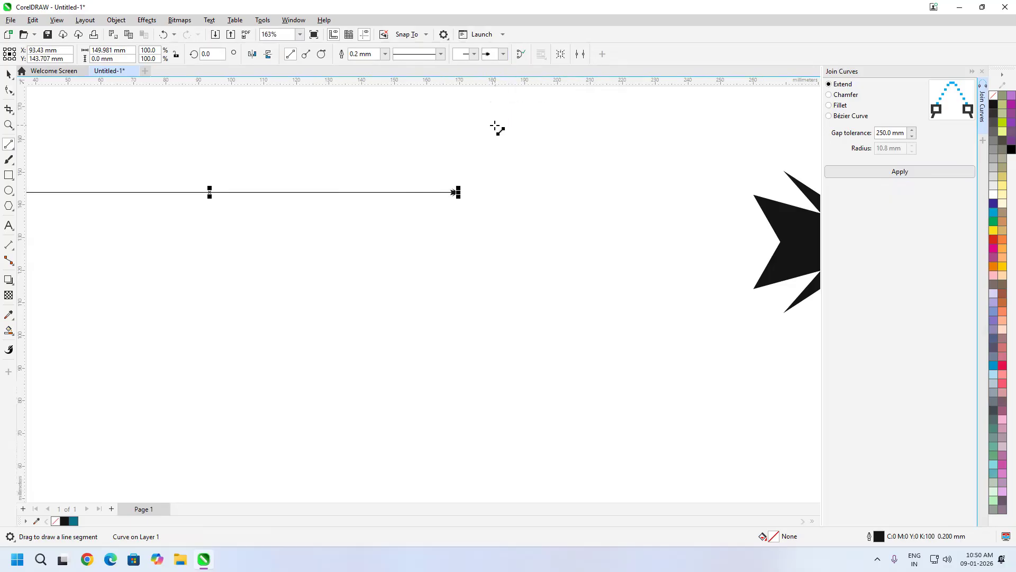
scroll(460, 194, up, 4)
scroll(438, 189, up, 4)
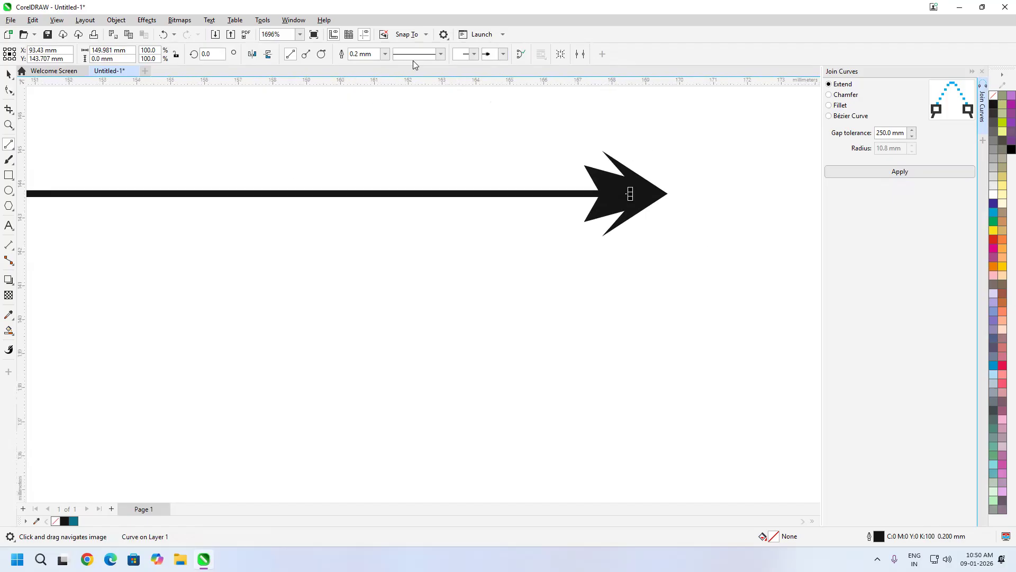
- Make the arrow line's outline 2.0 mm thick
click(385, 54)
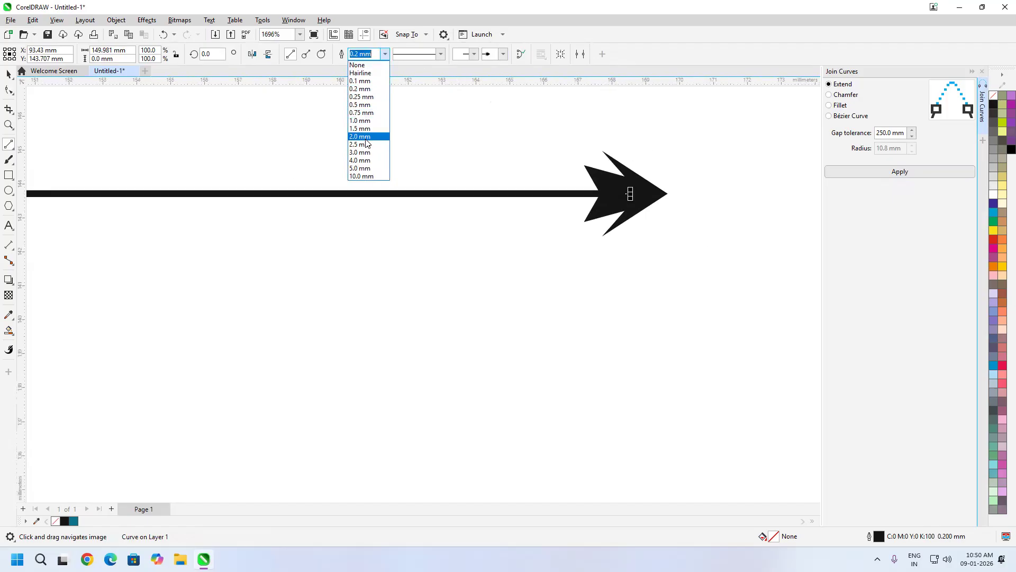
click(360, 136)
scroll(676, 225, down, 5)
scroll(588, 267, down, 2)
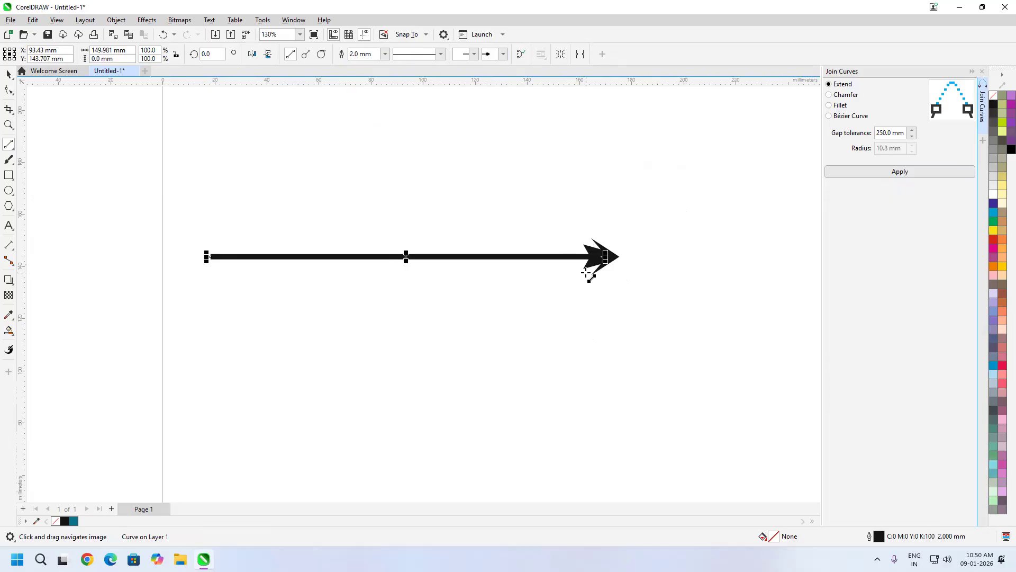
- Select the arrow line and colour its outline red from the palette
click(9, 74)
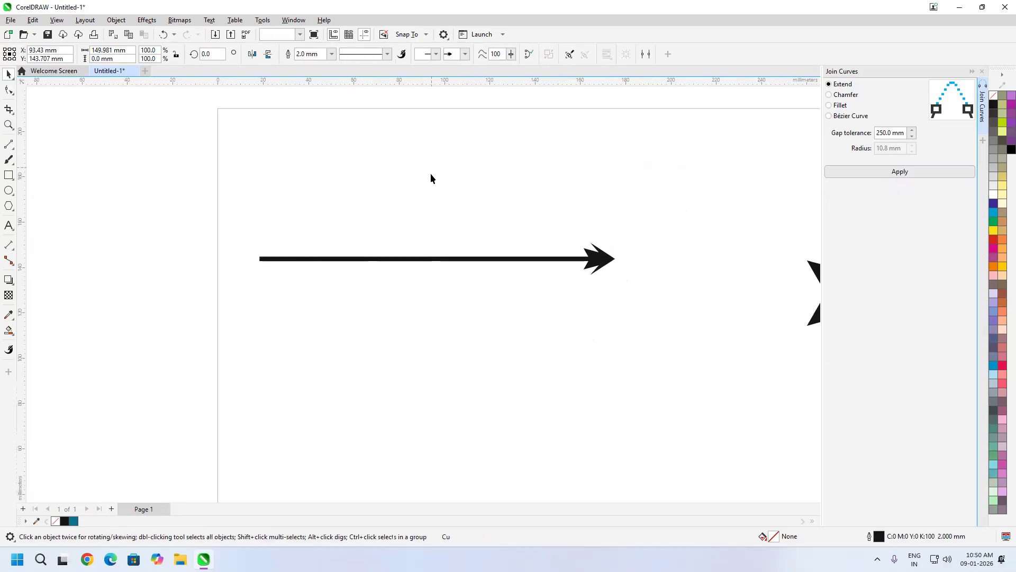
click(591, 279)
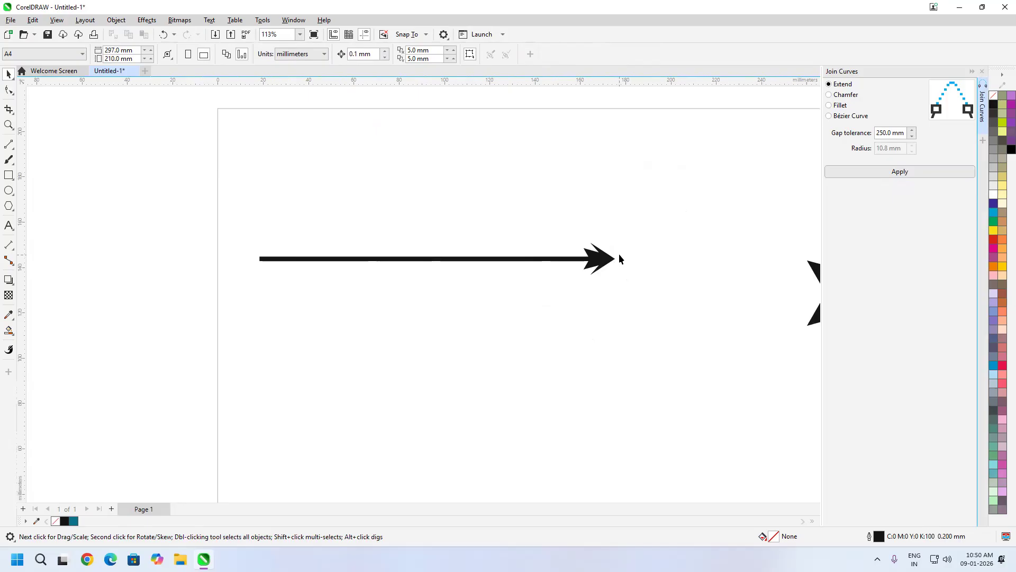
click(592, 259)
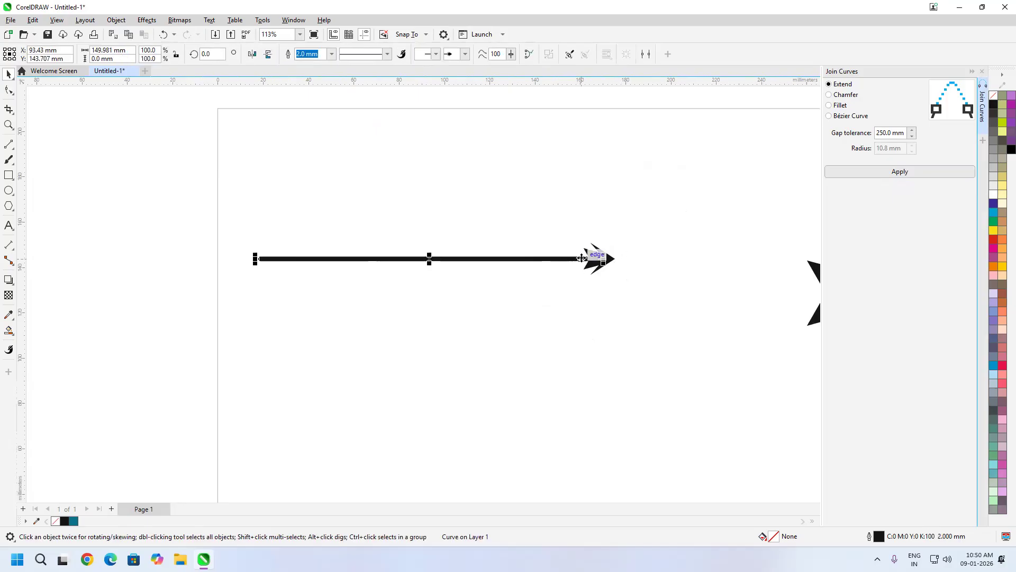
right_click(993, 240)
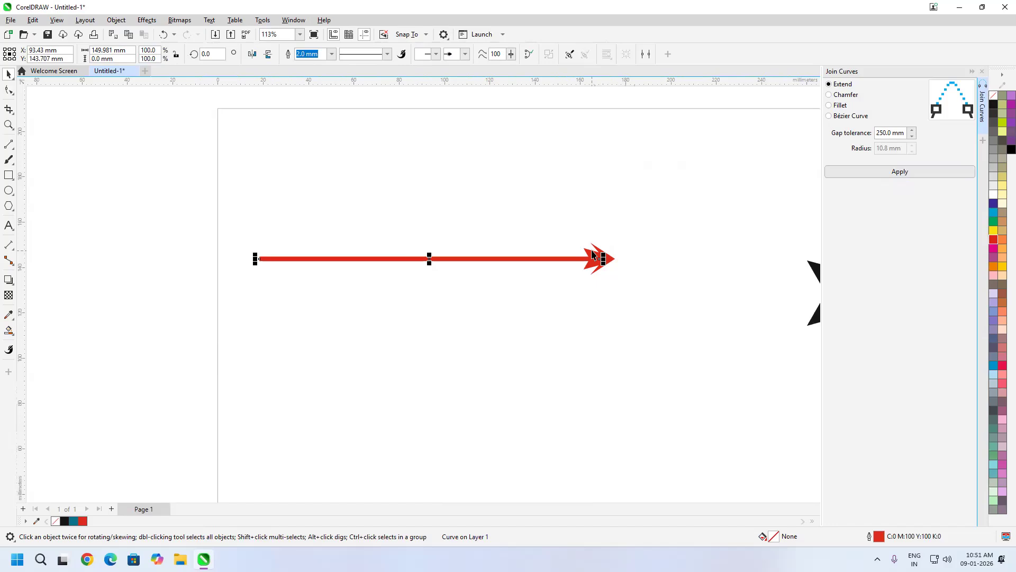
drag(711, 281, 478, 243)
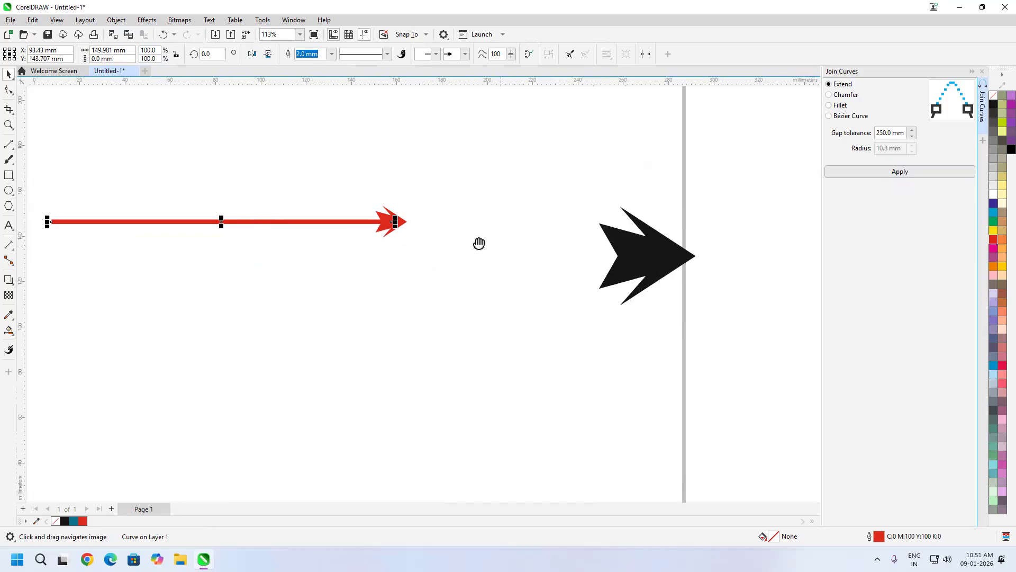
scroll(556, 249, down, 1)
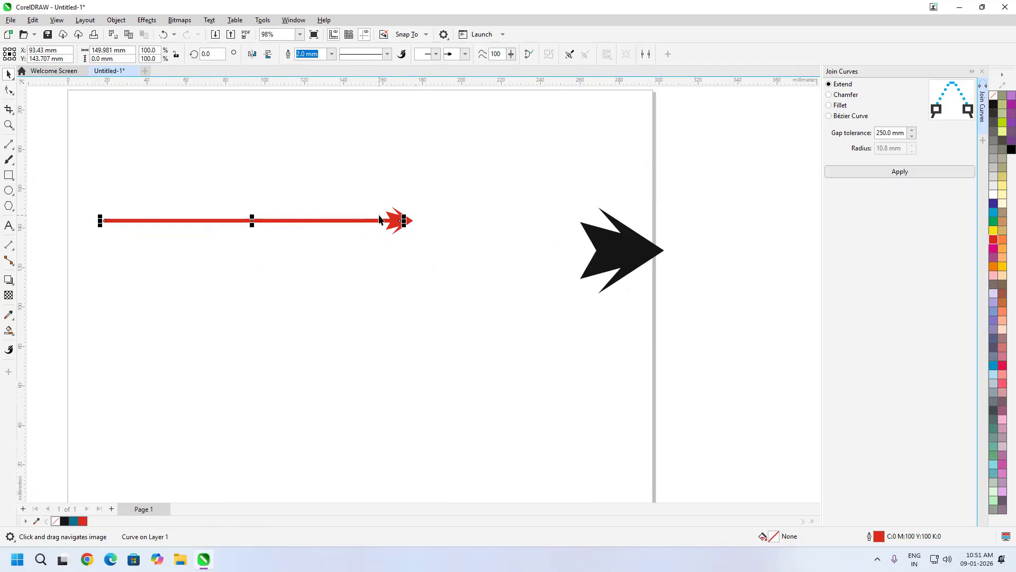
scroll(405, 230, up, 5)
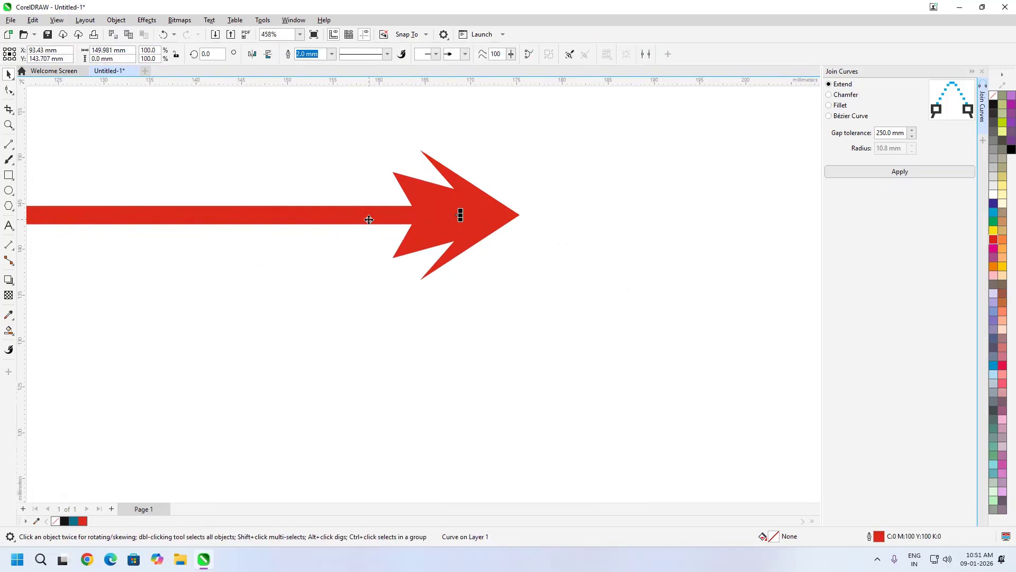
- Add a node partway along the red line and break the curve there
click(8, 90)
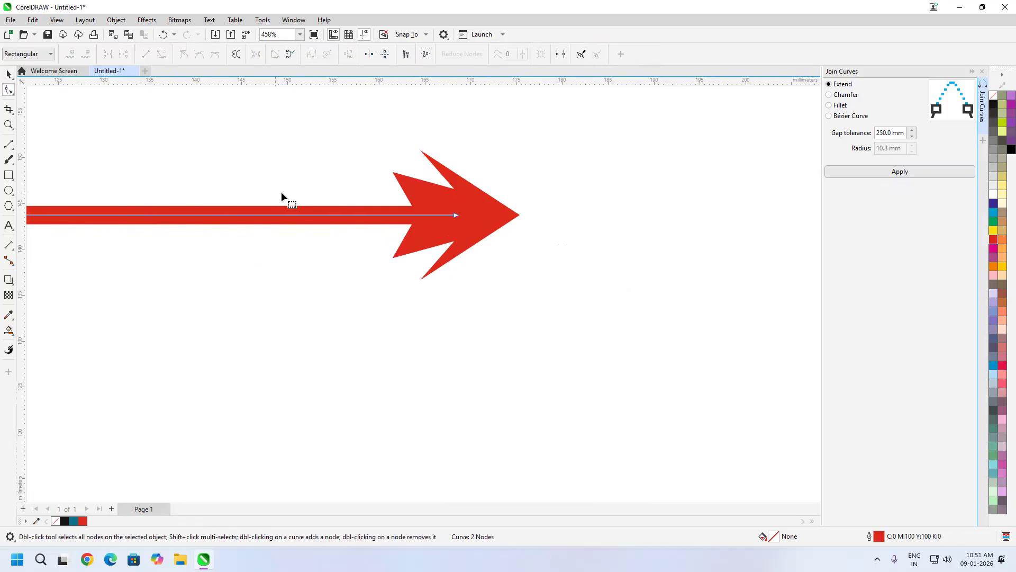
double_click(398, 215)
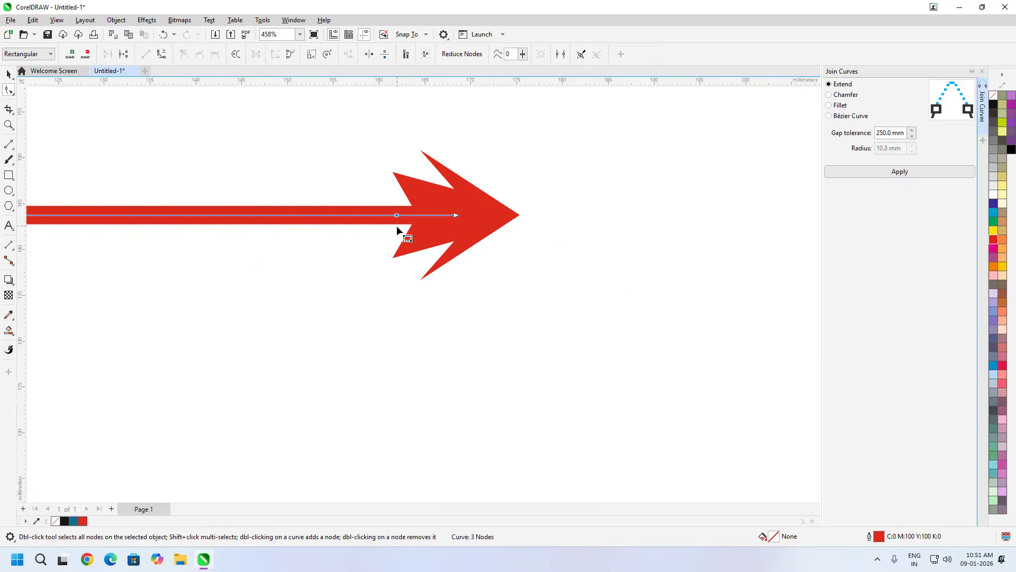
click(123, 54)
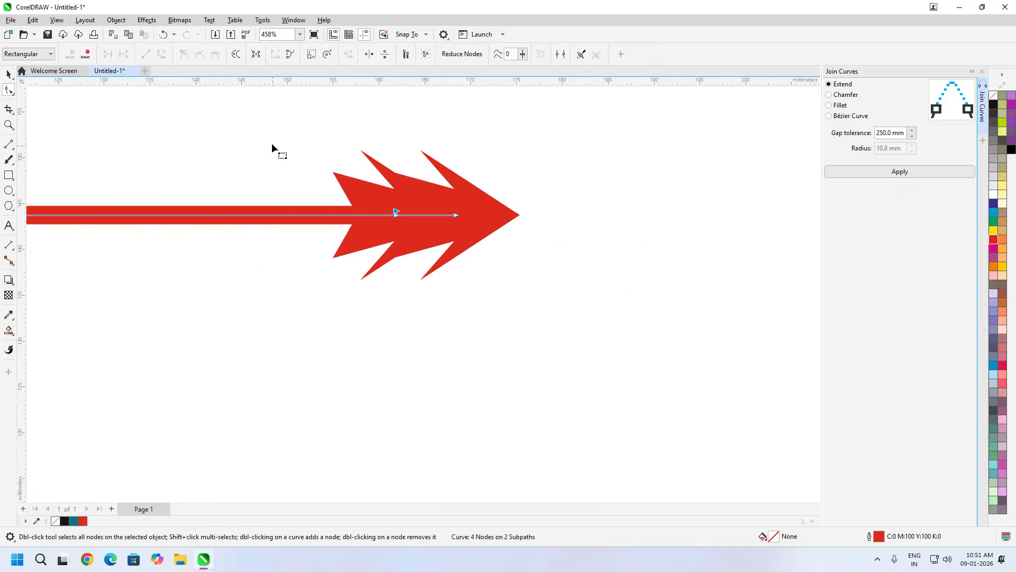
click(235, 213)
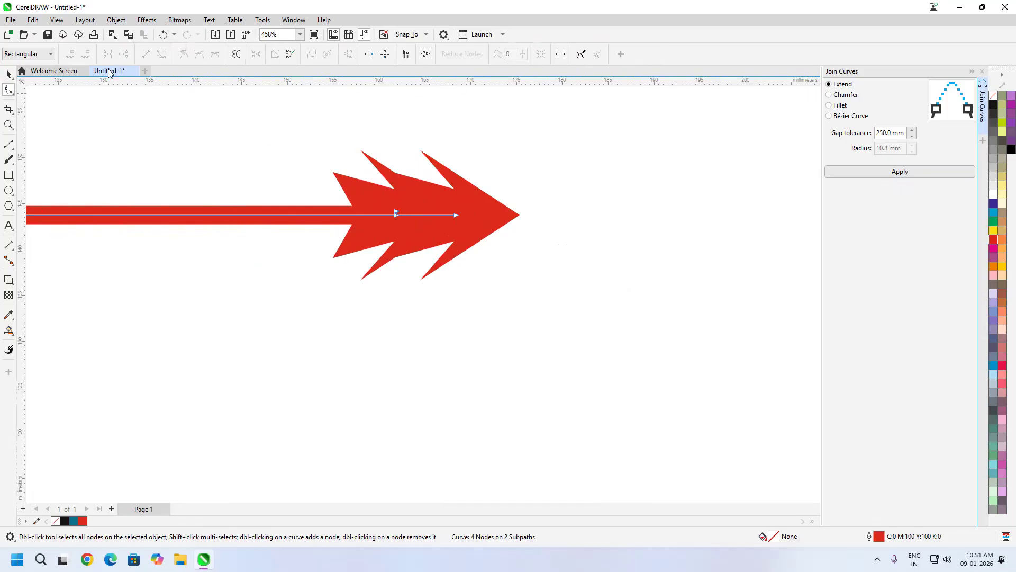
- Set the red line's end arrowhead to none
click(8, 74)
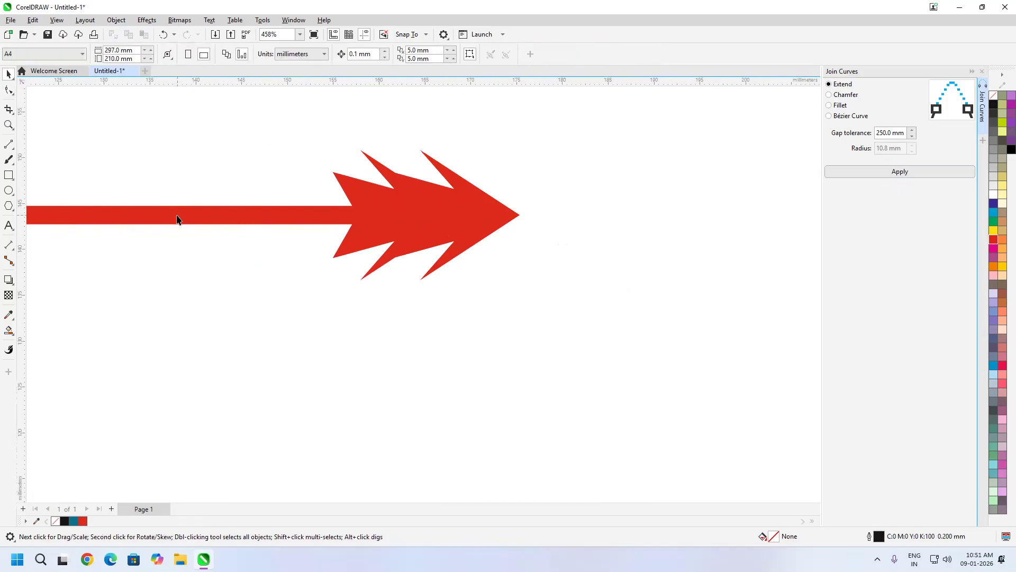
click(177, 218)
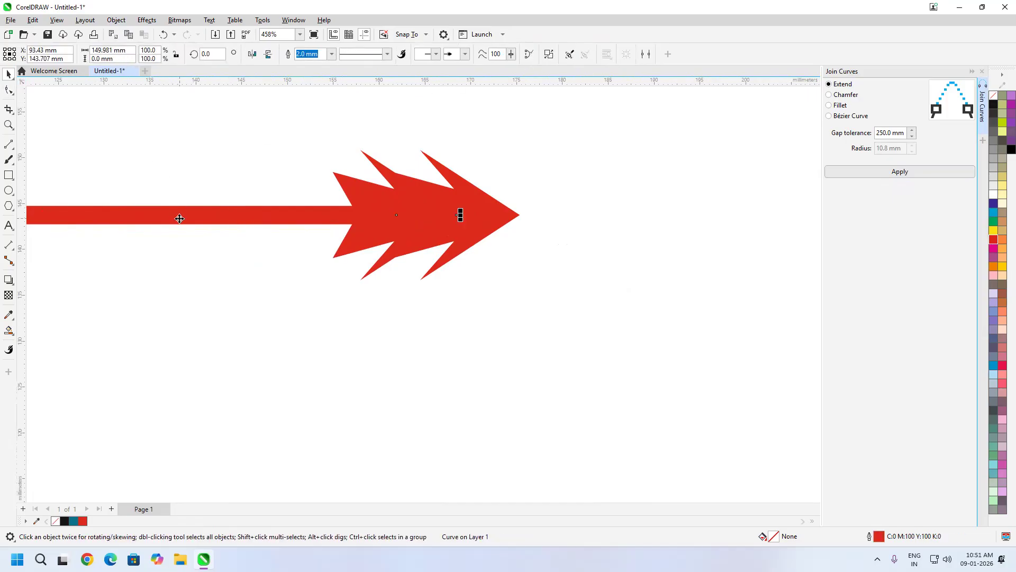
click(465, 56)
scroll(553, 85, down, 3)
scroll(554, 85, up, 3)
click(452, 75)
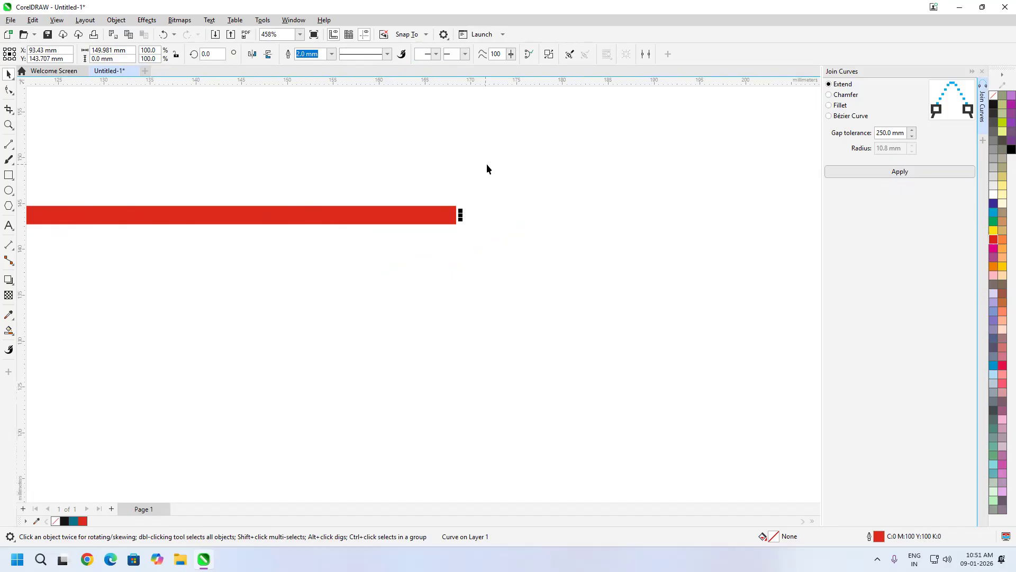
click(449, 217)
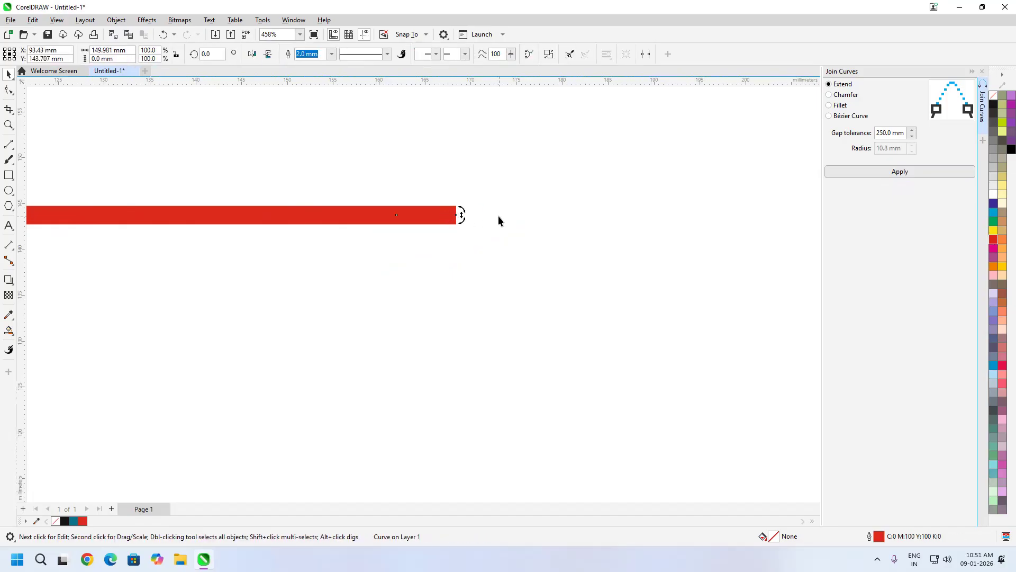
click(439, 218)
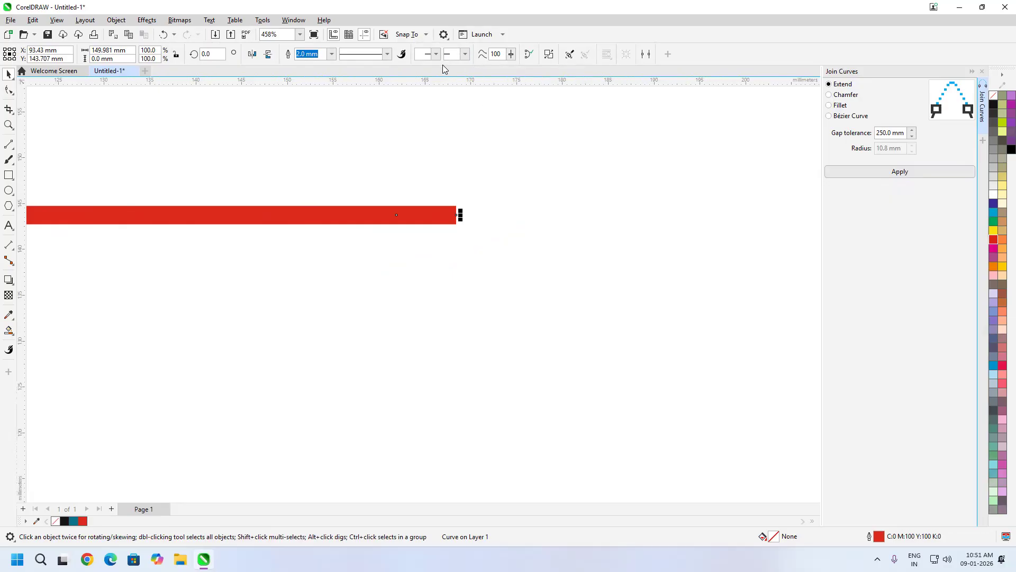
- Reselect the red line and break it apart into separate pieces
key(Escape)
click(430, 222)
scroll(576, 220, down, 1)
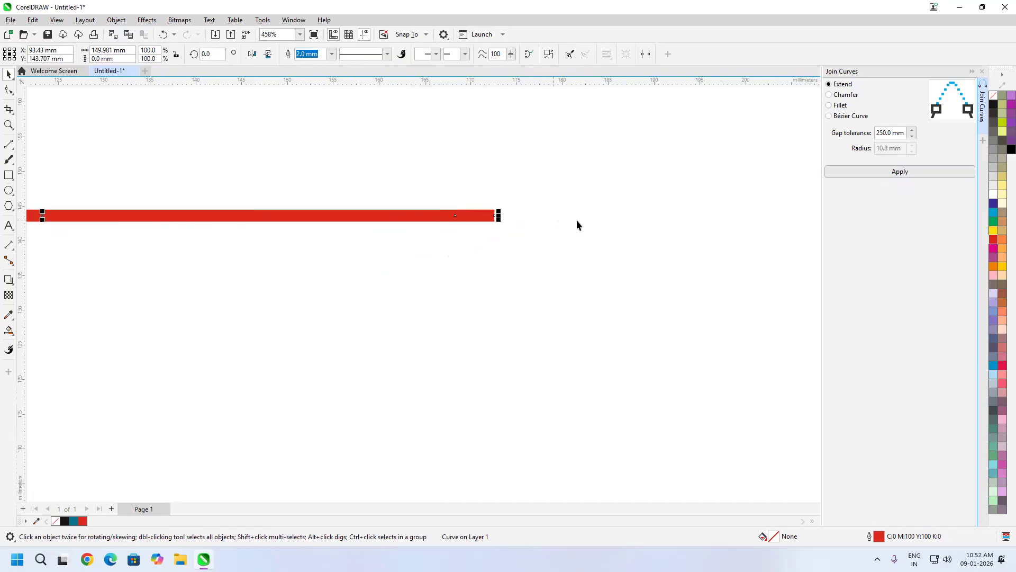
scroll(582, 227, down, 1)
scroll(520, 229, up, 2)
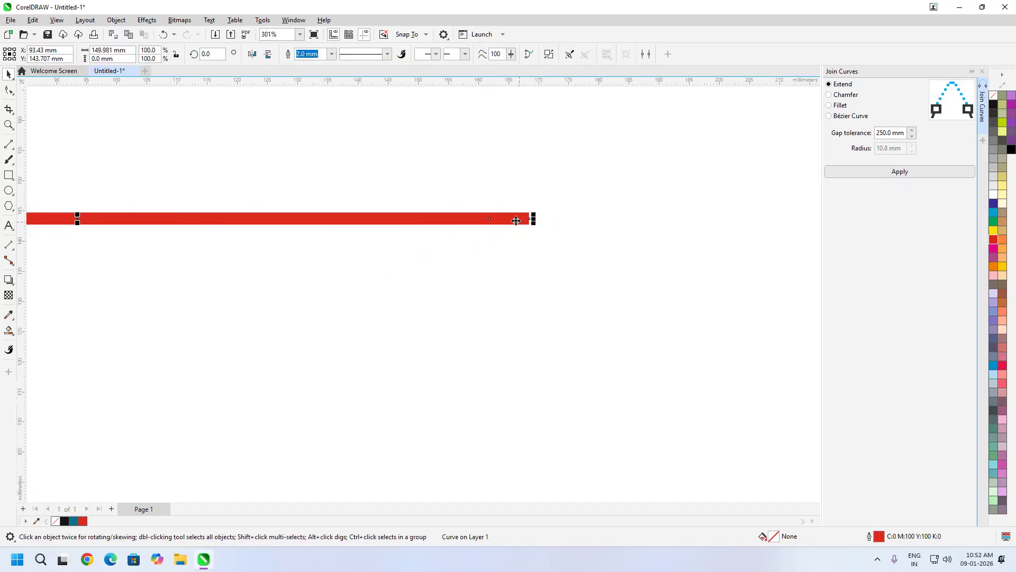
click(117, 20)
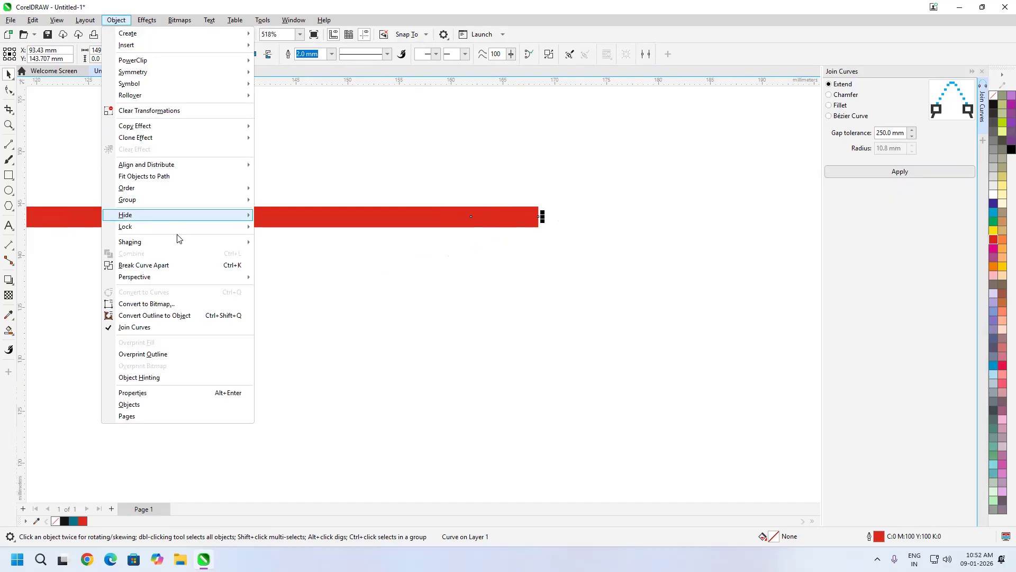
click(178, 265)
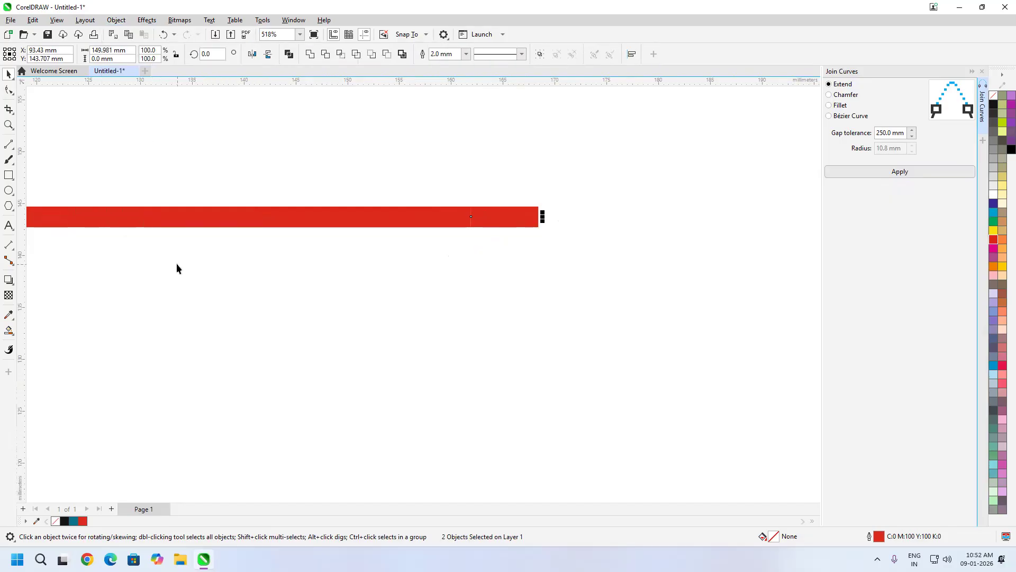
- Give the short right-hand line piece the pointed custom arrowhead at its end
click(499, 217)
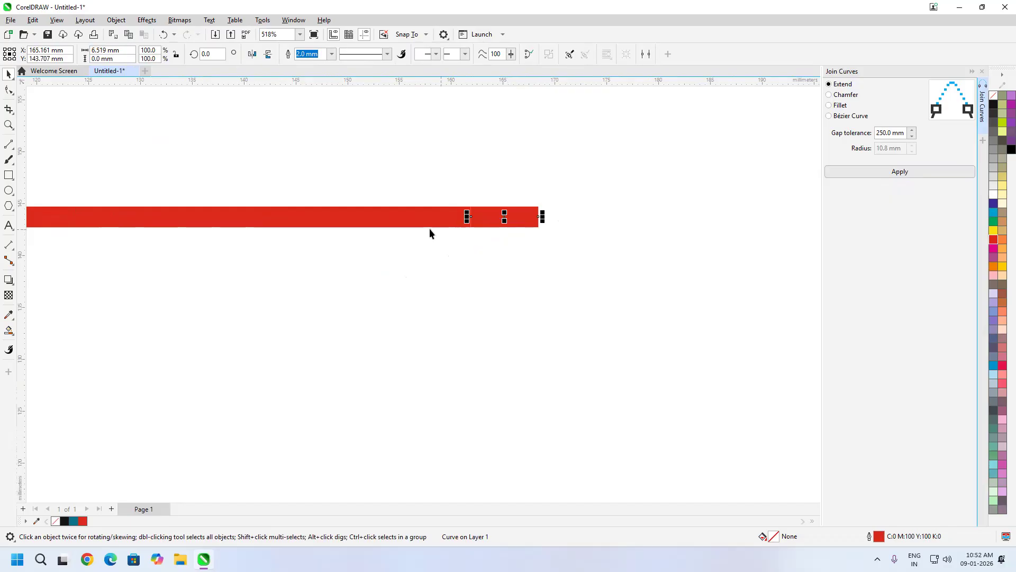
click(511, 223)
click(465, 54)
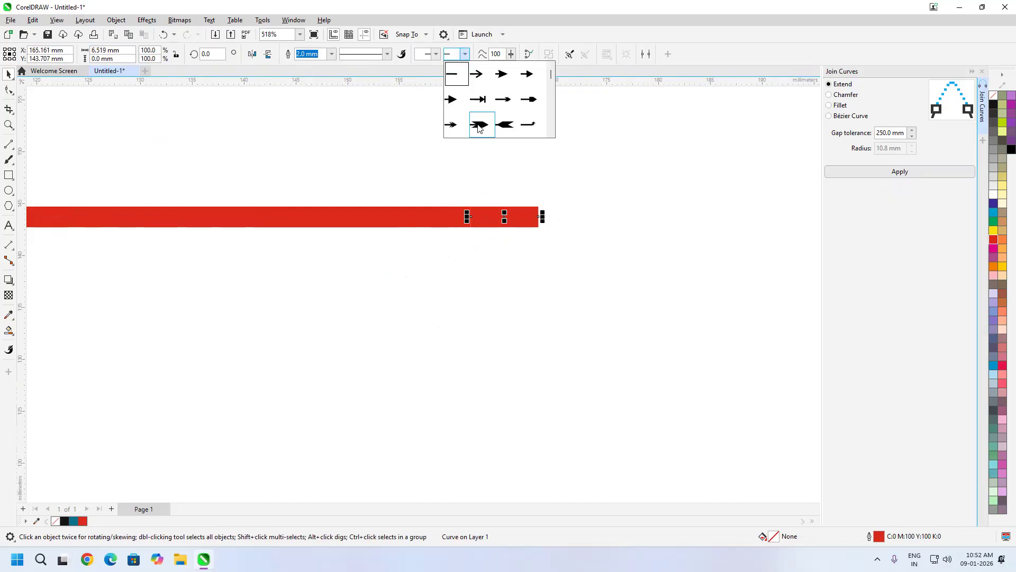
drag(551, 74, 550, 146)
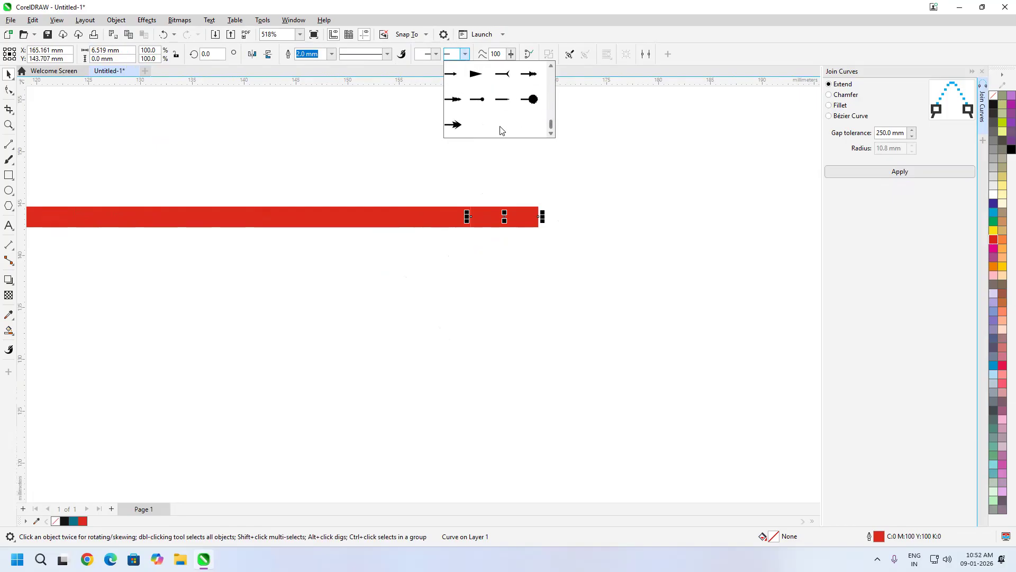
click(457, 125)
click(177, 320)
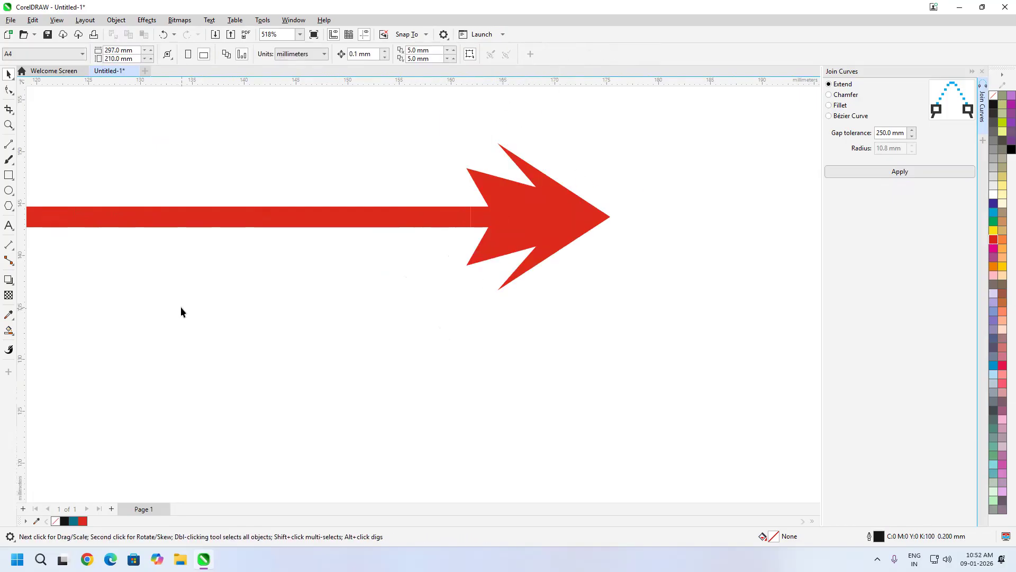
- Colour the line's outline dark grey from the palette
click(402, 217)
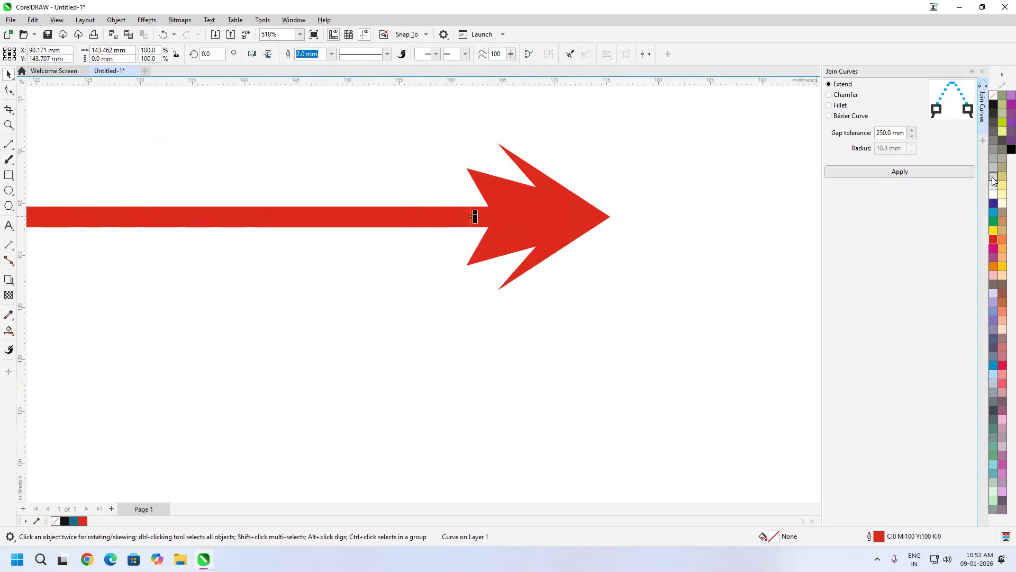
right_click(993, 113)
click(675, 252)
scroll(668, 240, down, 2)
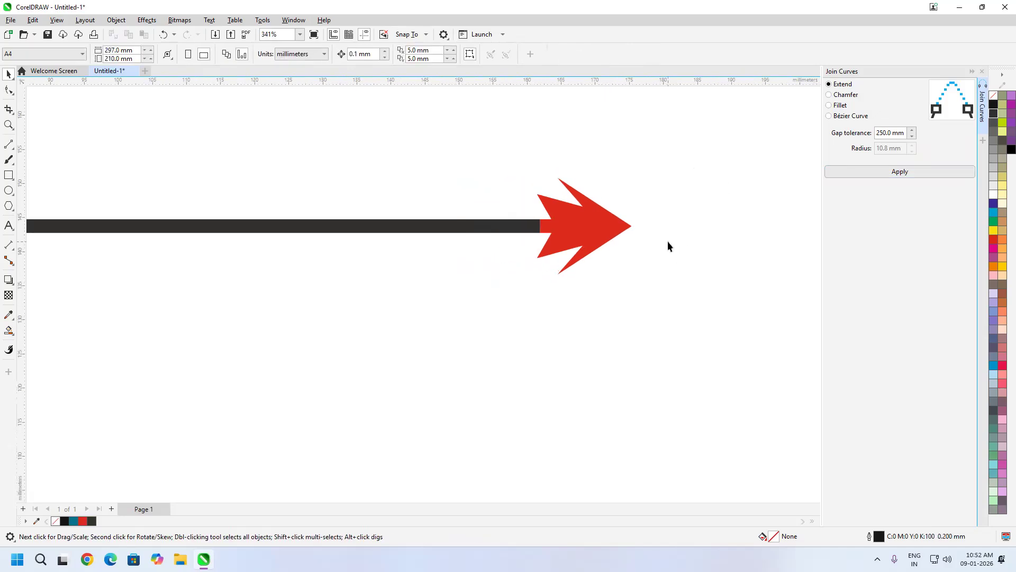
scroll(668, 242, down, 3)
scroll(667, 244, up, 2)
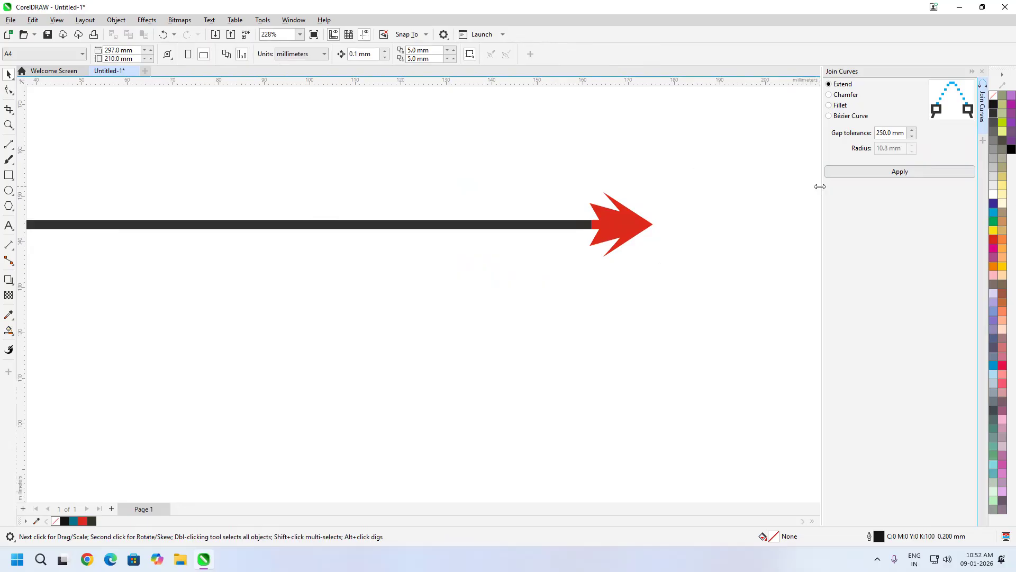
scroll(526, 254, down, 3)
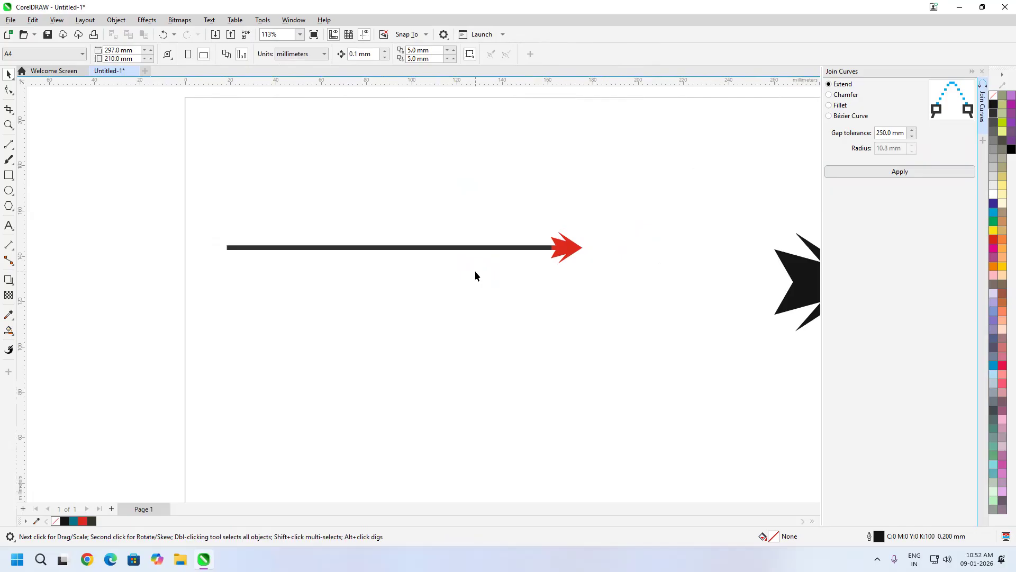
- Marquee-select the stray black arrowhead shape and delete it
drag(669, 180, 224, 367)
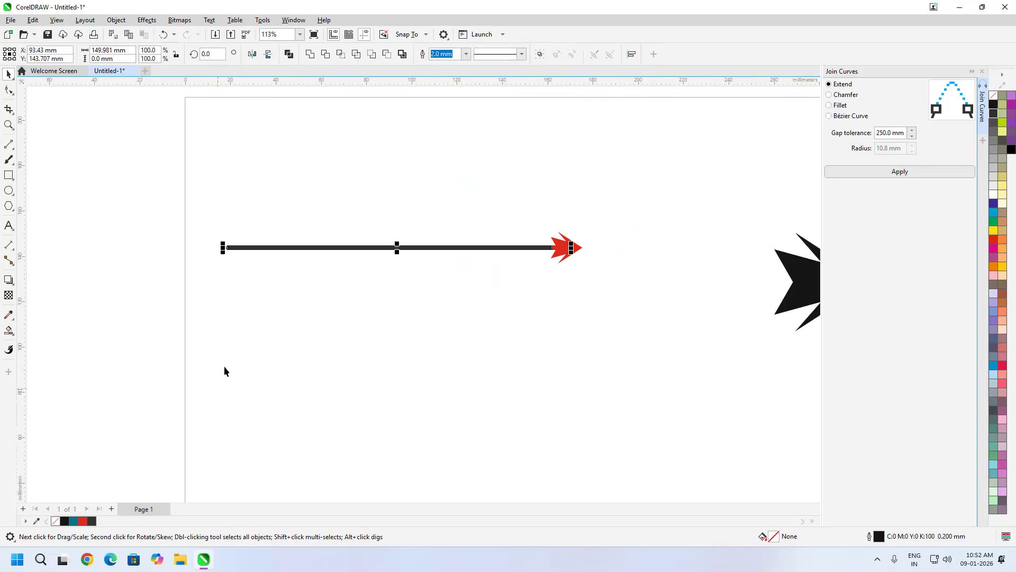
click(649, 263)
drag(650, 265, 529, 298)
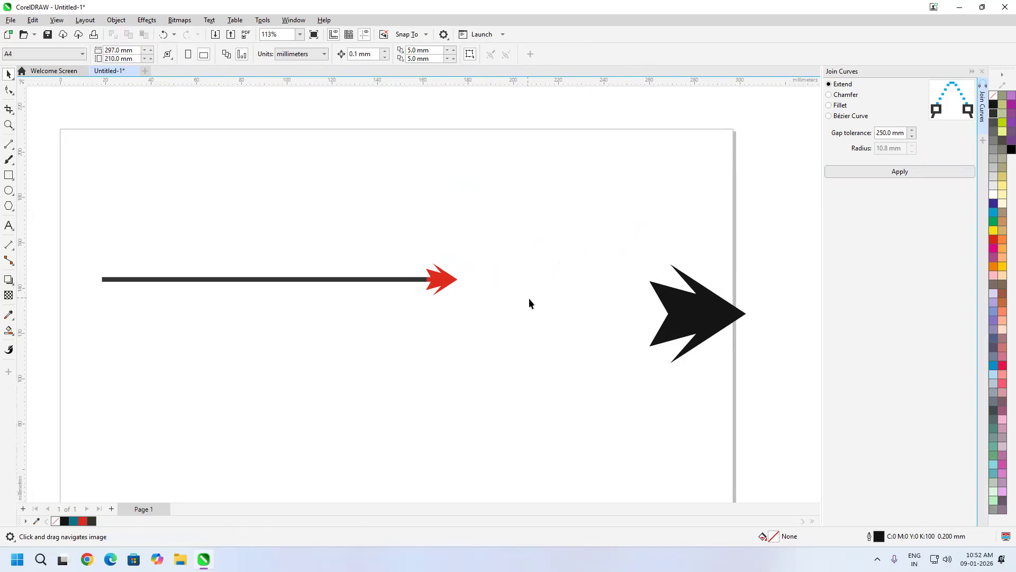
scroll(524, 299, down, 1)
drag(801, 215, 540, 423)
key(Delete)
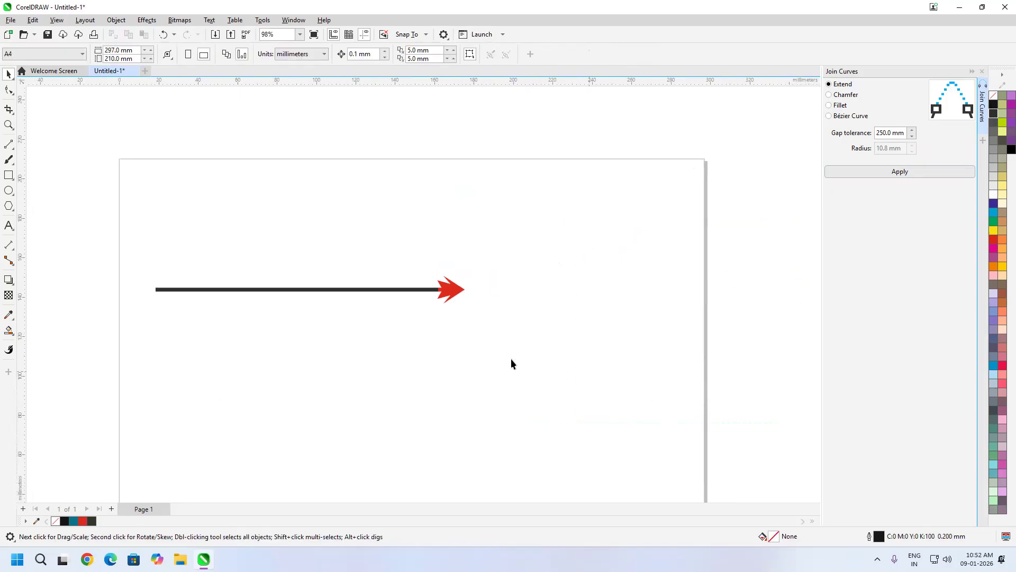
- Copy the arrow downward and repeat with Ctrl+R for seven arrows, undoing an accidental delete
drag(396, 291, 397, 329)
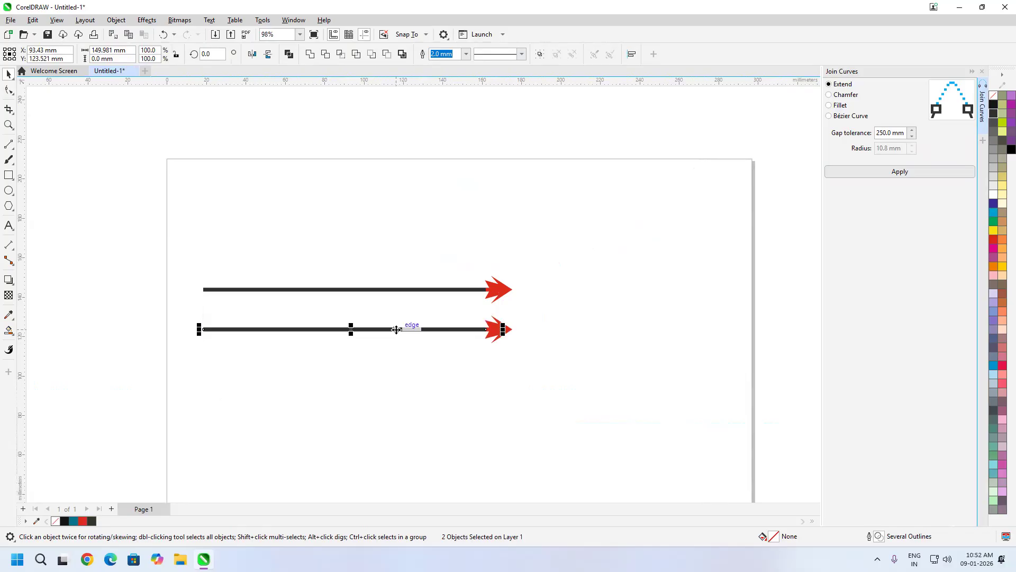
key(ctrl+r)
key(ctrl+r)
key(ctrl+r)
key(ctrl+r)
key(ctrl+r)
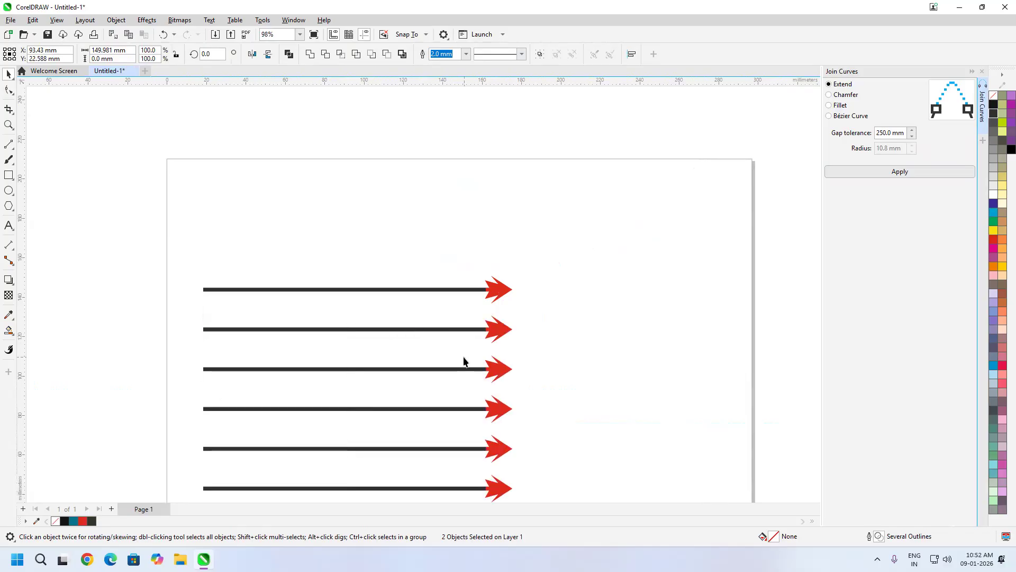
scroll(570, 310, down, 5)
drag(580, 275, 159, 422)
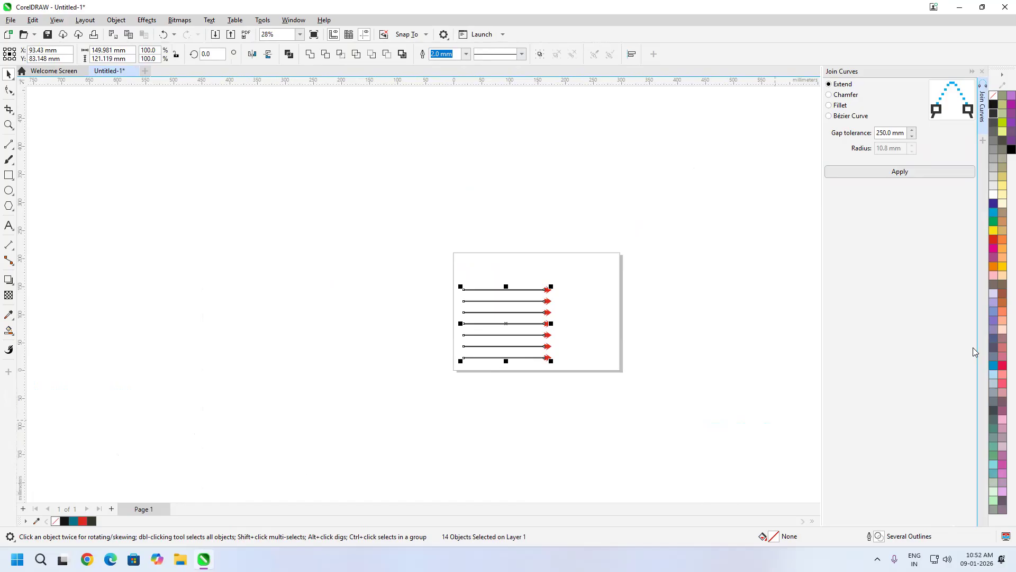
key(Delete)
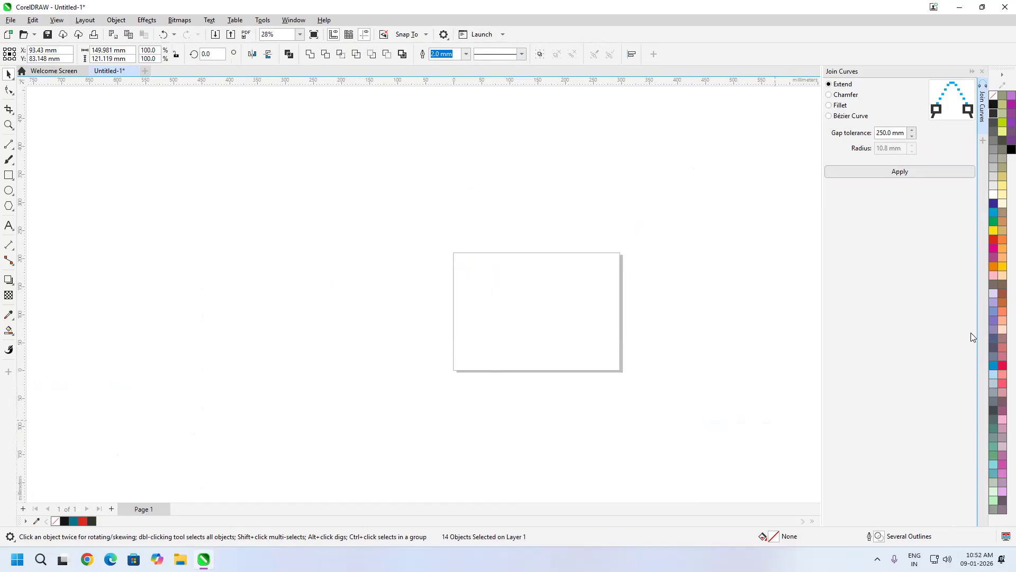
drag(560, 296, 493, 300)
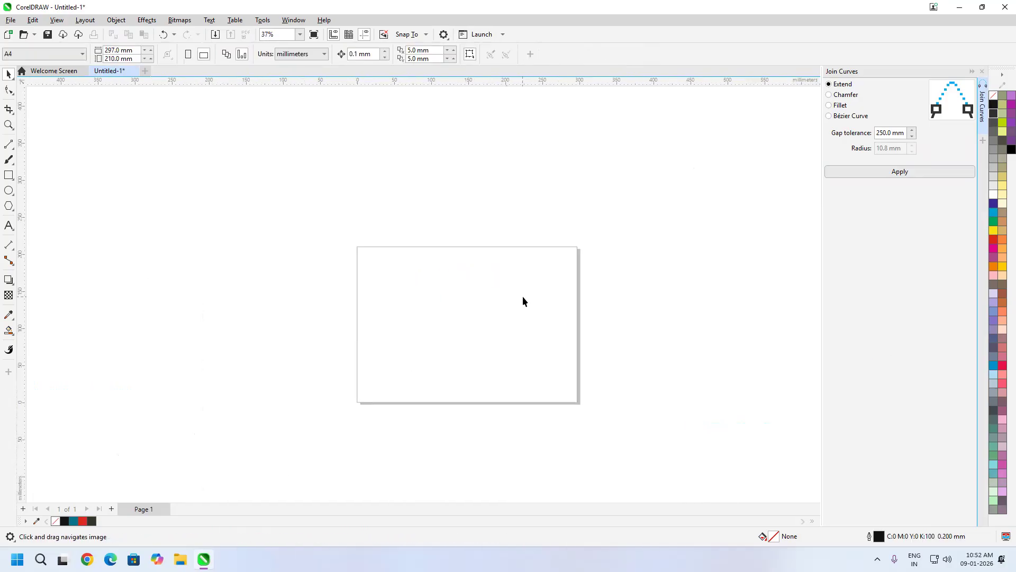
key(ctrl+z)
scroll(500, 335, up, 2)
scroll(500, 335, up, 2)
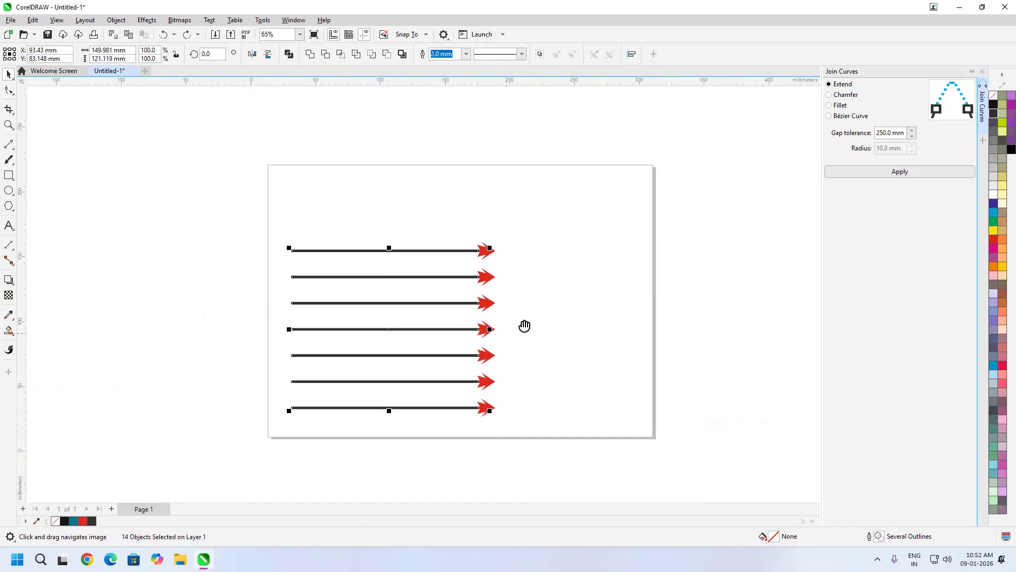
drag(525, 324, 569, 303)
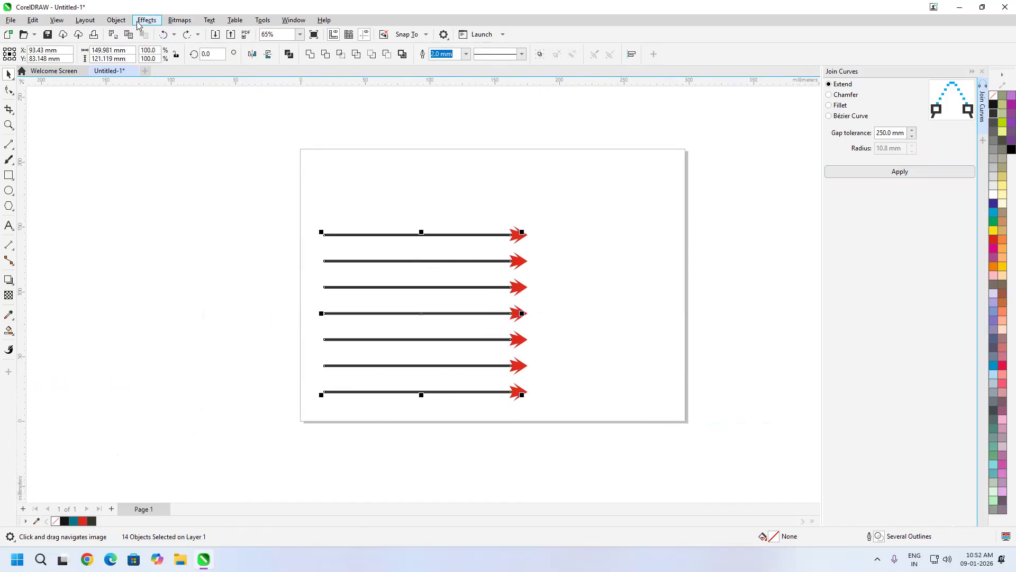
- Look over the Object commands, dismiss them, and zoom to fit all arrows
click(116, 20)
mouse_move(142, 40)
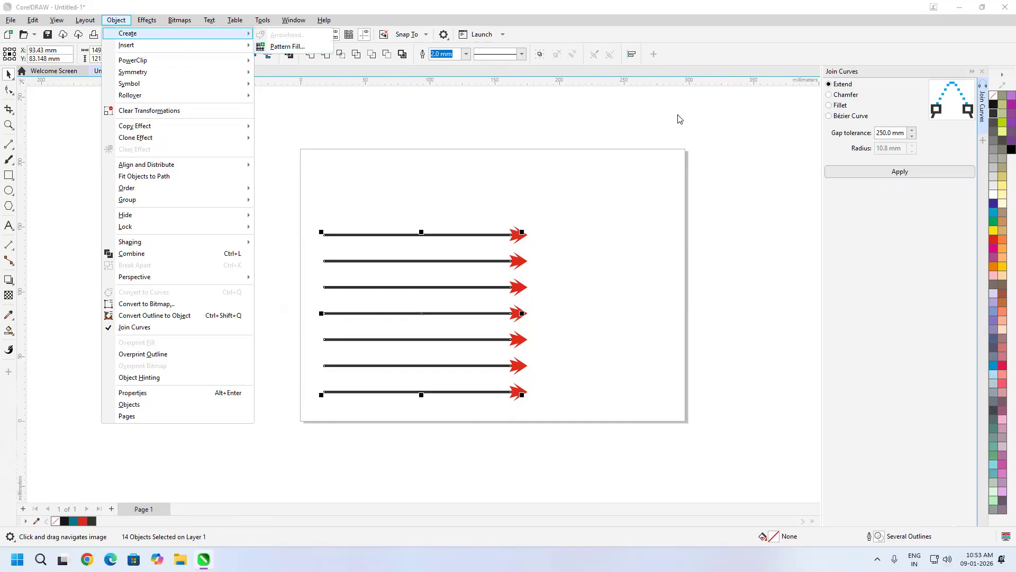
click(647, 196)
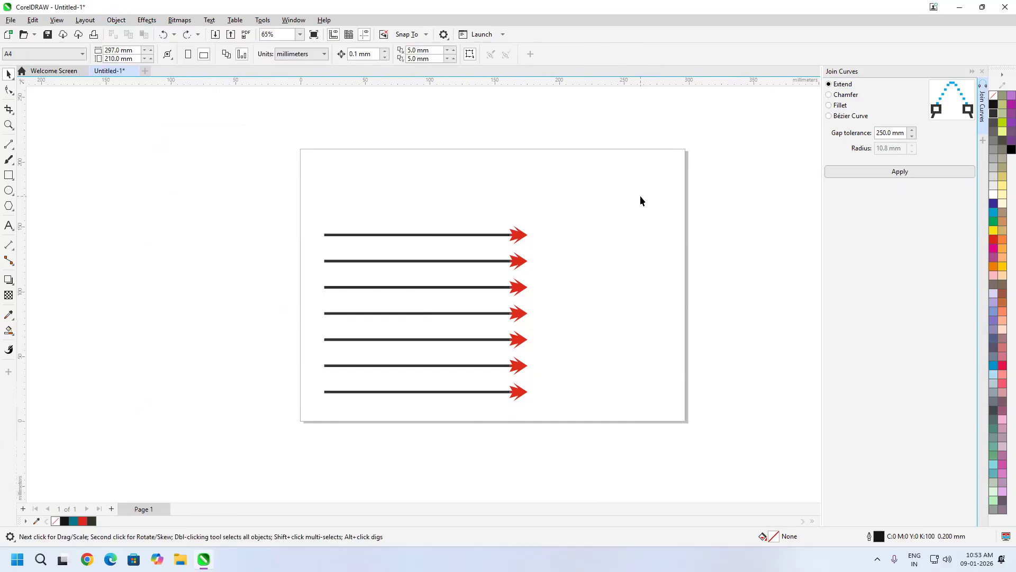
scroll(640, 196, up, 1)
key(F4)
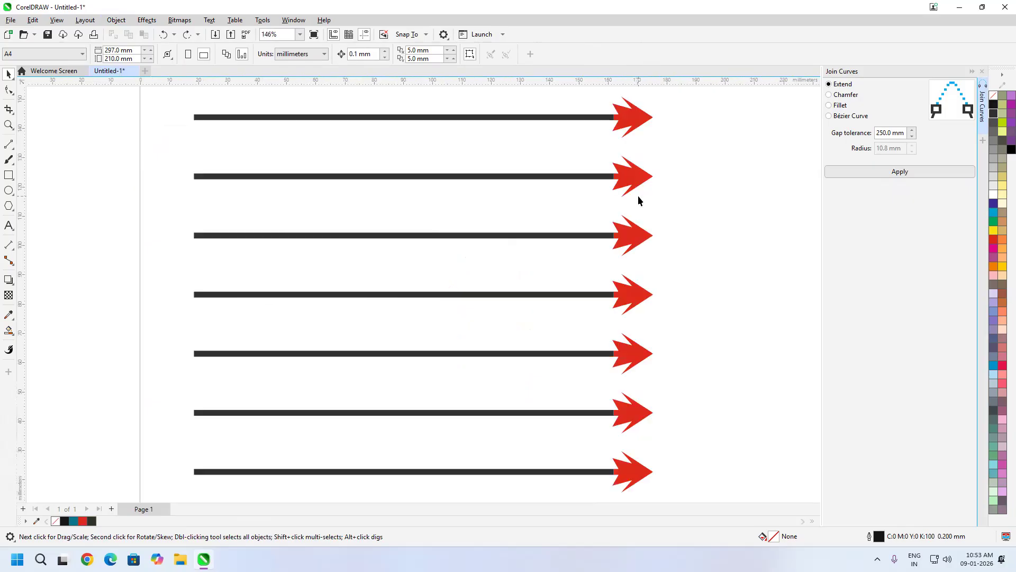
- Marquee-select all seven arrows and open the Object commands list
scroll(462, 248, down, 7)
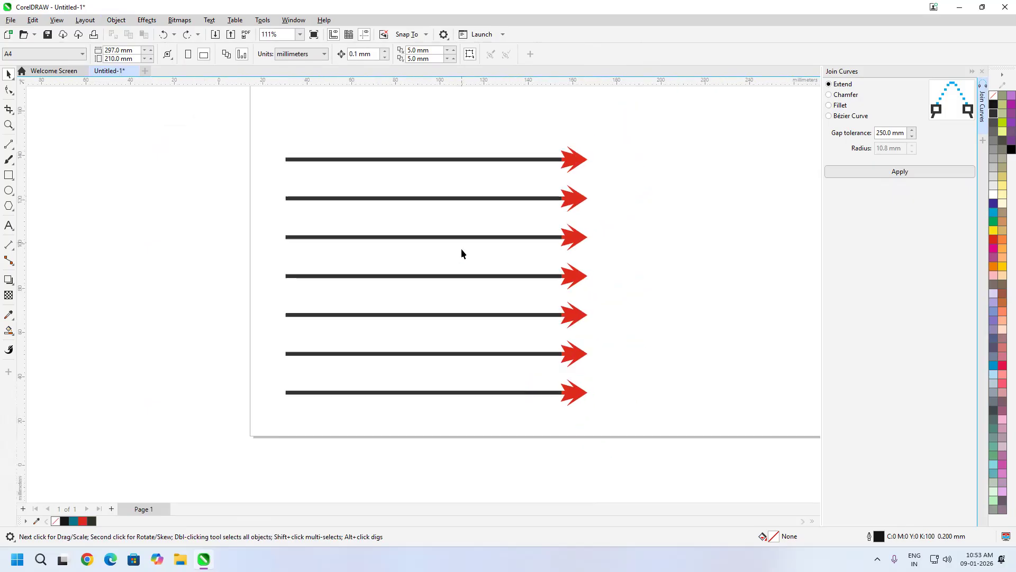
scroll(494, 263, up, 3)
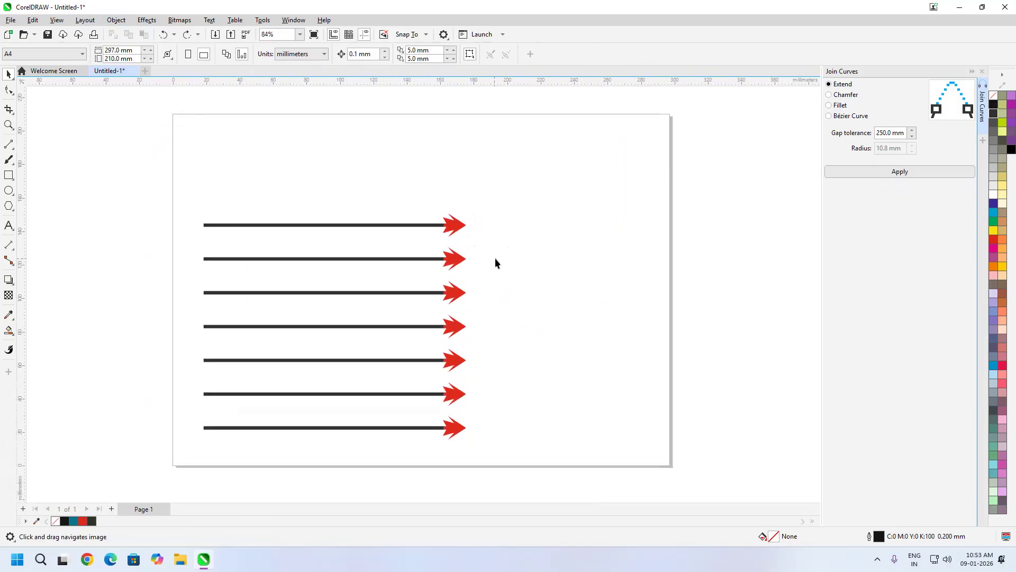
drag(509, 262, 517, 263)
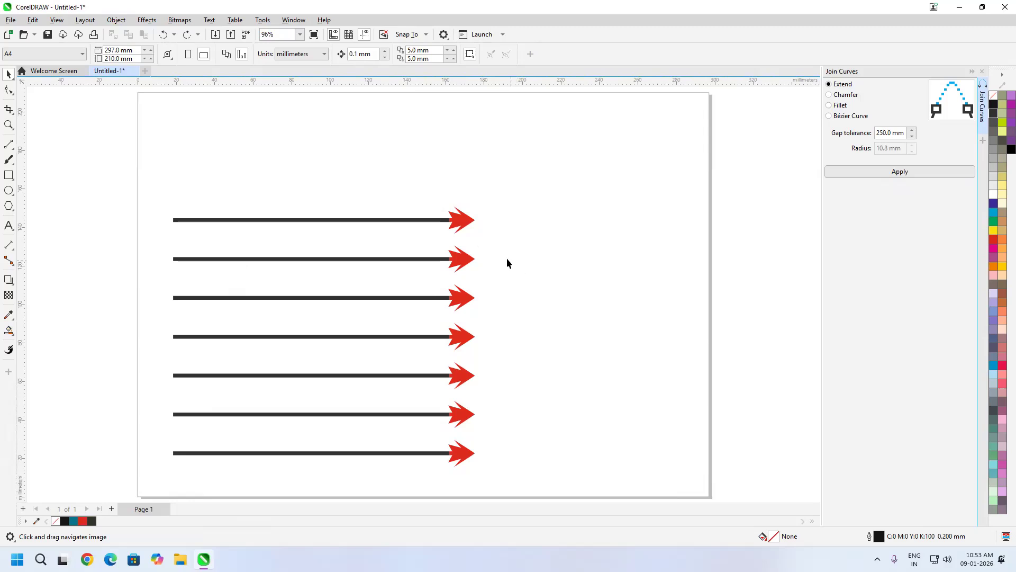
drag(526, 165, 135, 443)
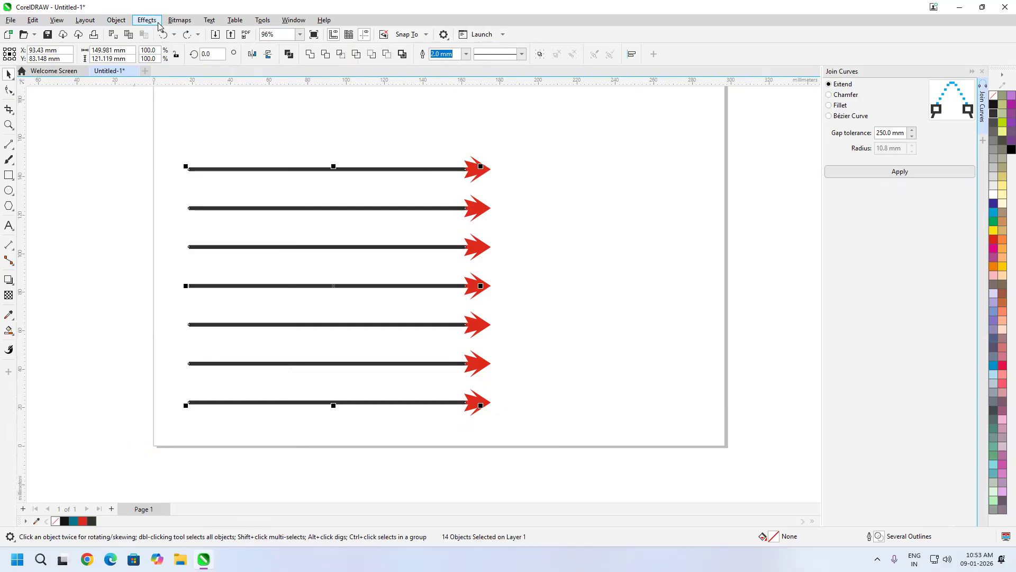
click(121, 21)
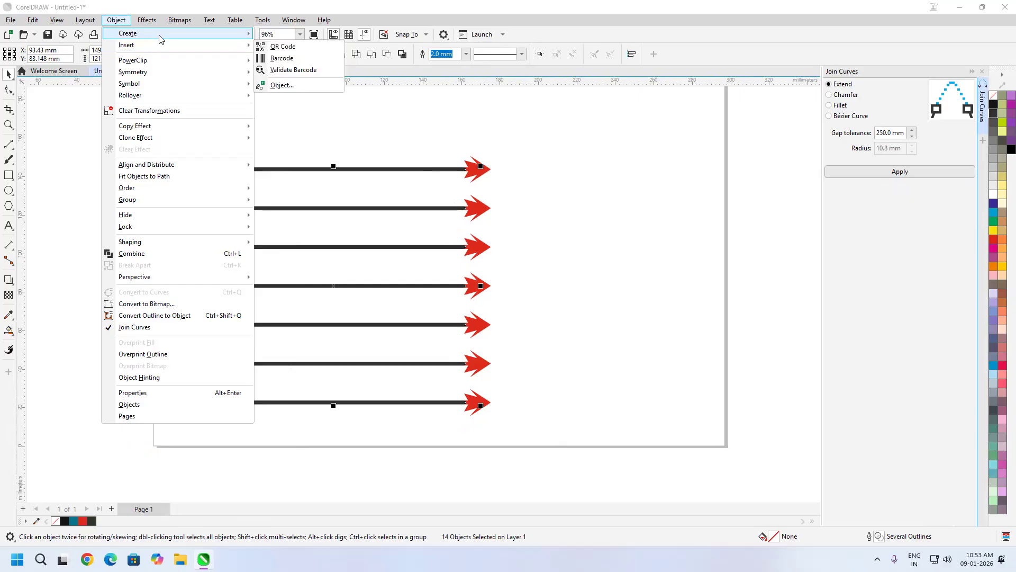
- Start a Vector pattern fill capture and frame all seven arrows as the pattern area
click(289, 47)
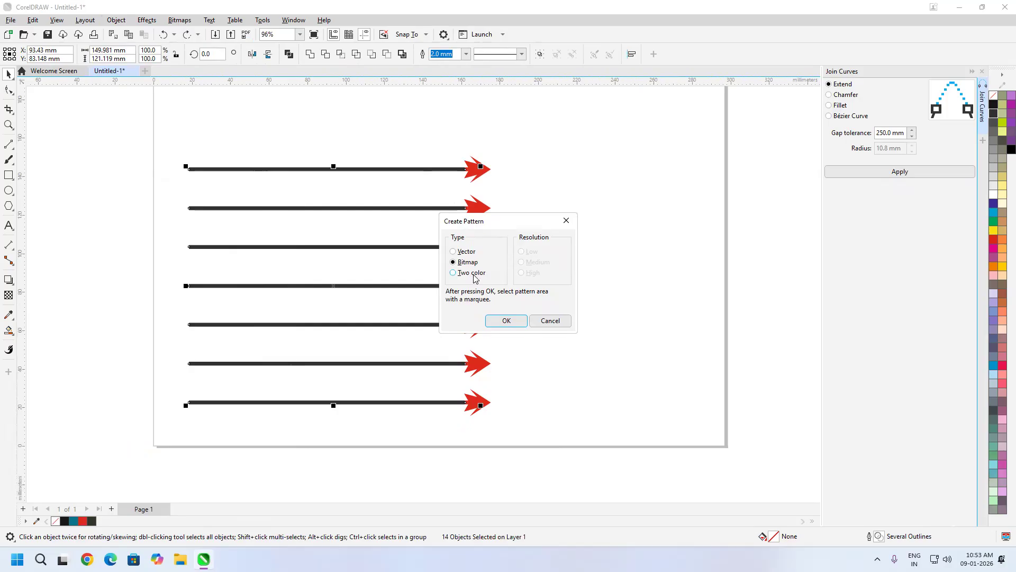
click(475, 275)
click(472, 263)
click(478, 275)
click(466, 253)
click(503, 323)
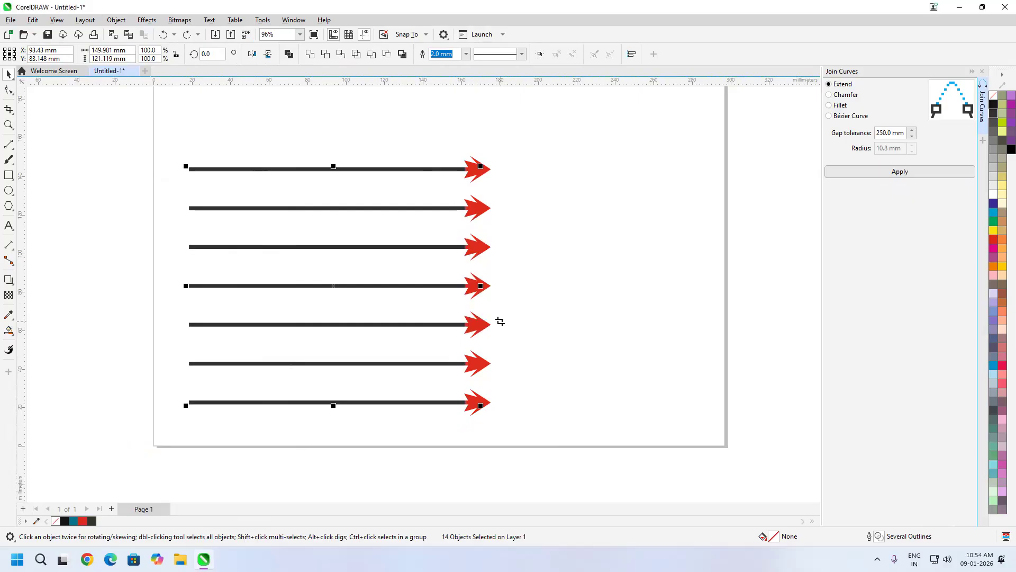
drag(178, 143, 499, 422)
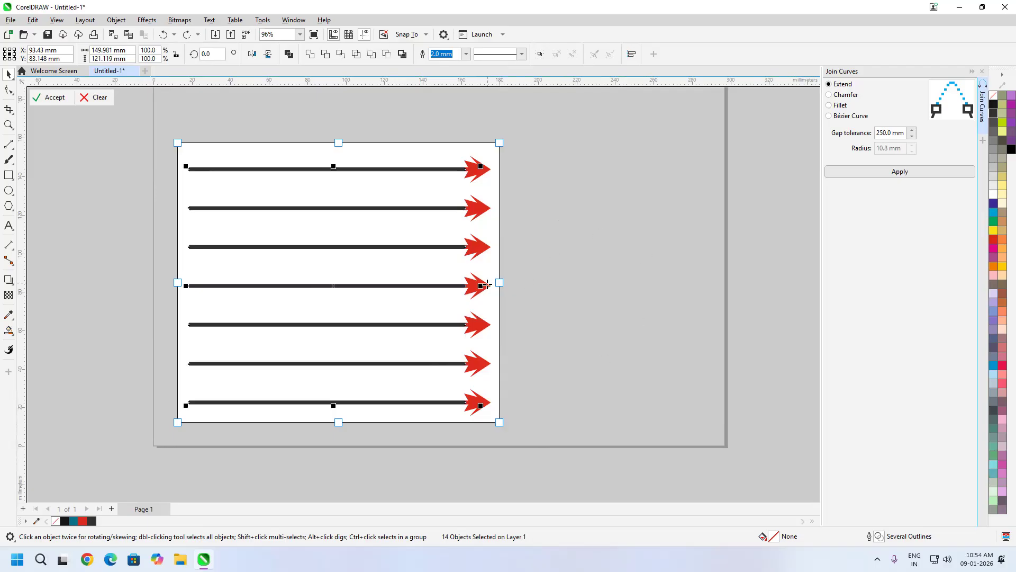
- Trim all four capture edges tight around the seven arrows and accept the area
drag(499, 283, 493, 285)
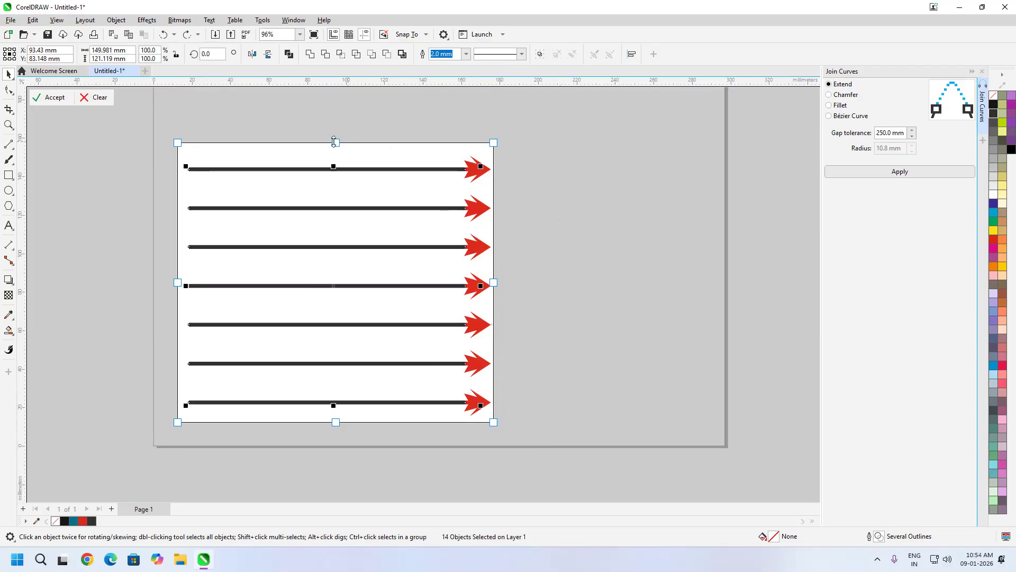
drag(336, 143, 336, 154)
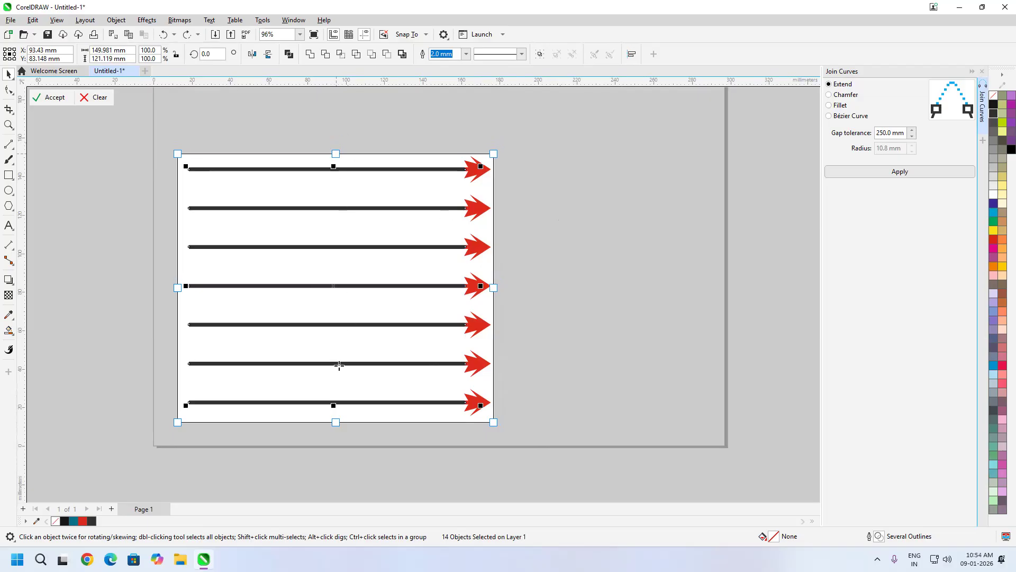
drag(334, 422, 336, 416)
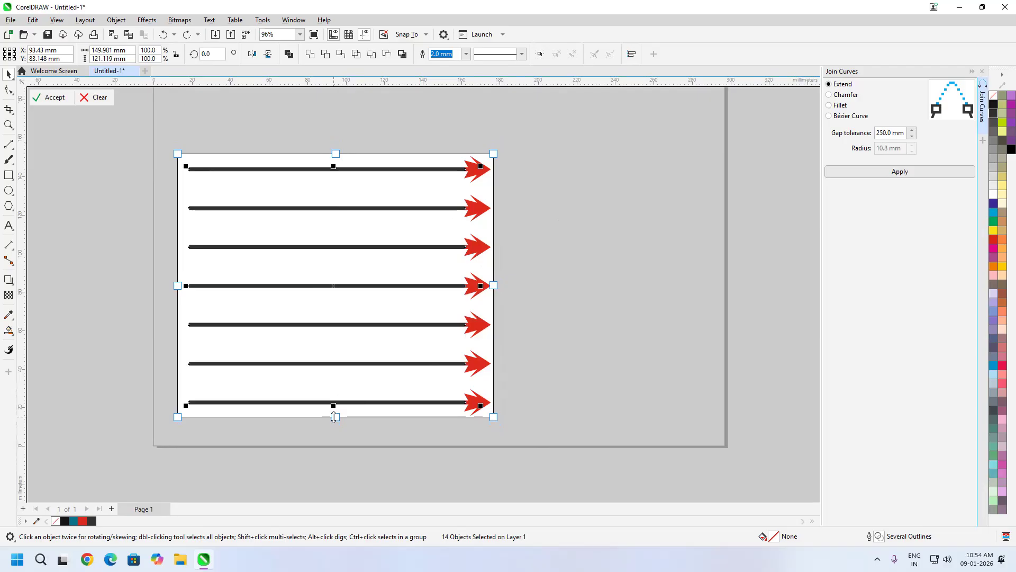
drag(177, 285, 185, 286)
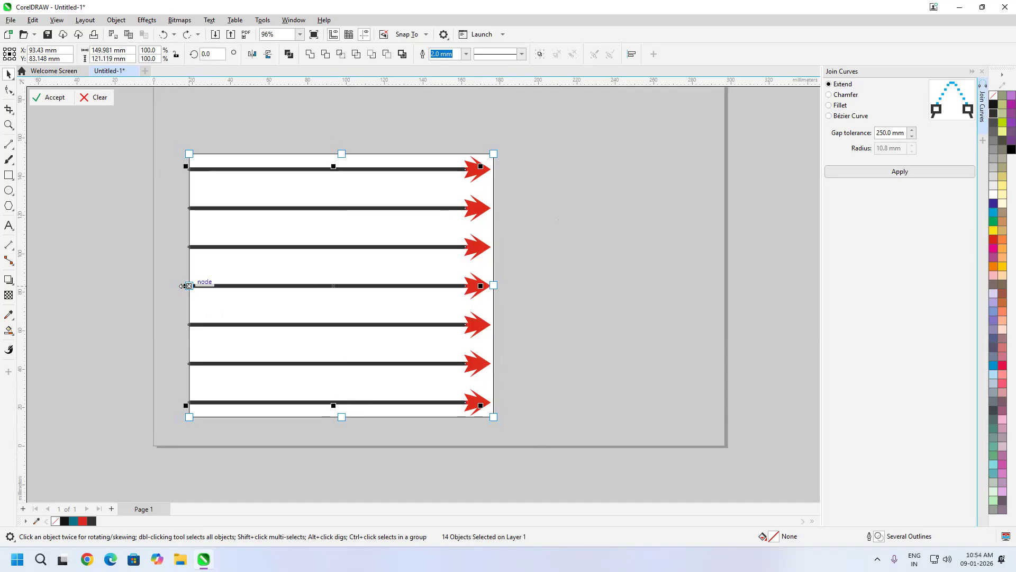
click(53, 102)
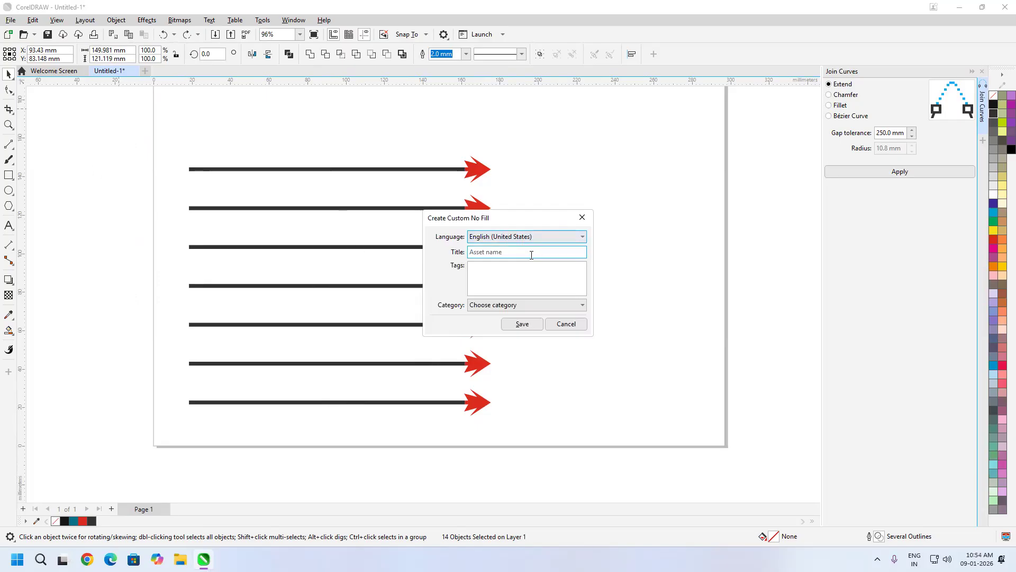
- Save the captured arrow pattern as a custom fill in the Objects category
click(527, 306)
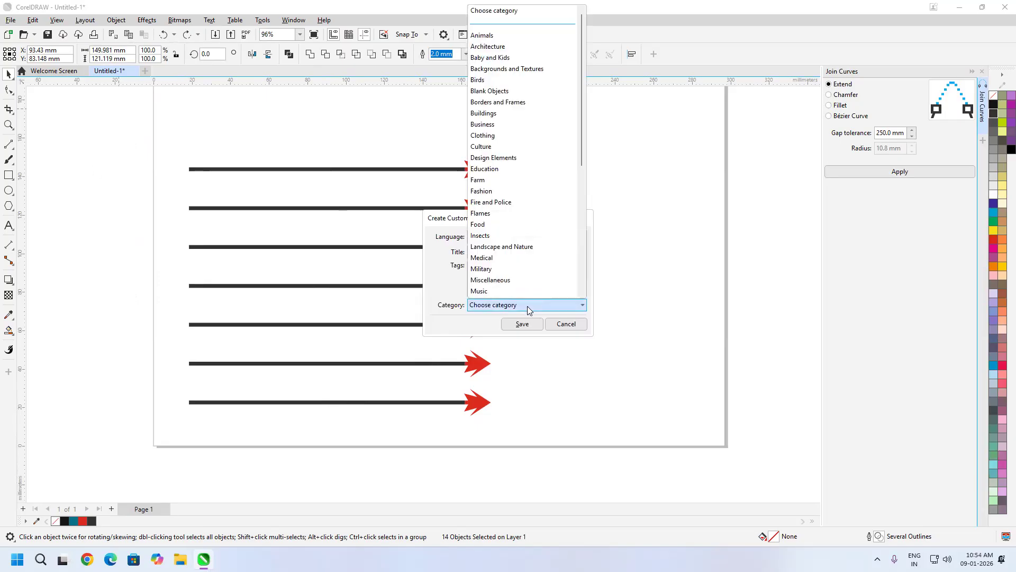
drag(582, 157, 580, 286)
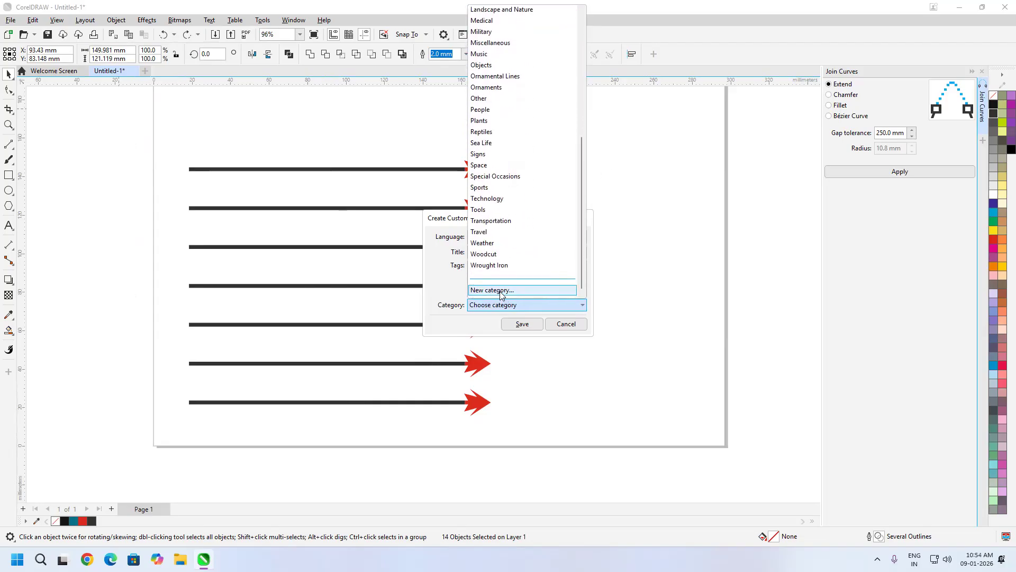
click(503, 66)
click(522, 326)
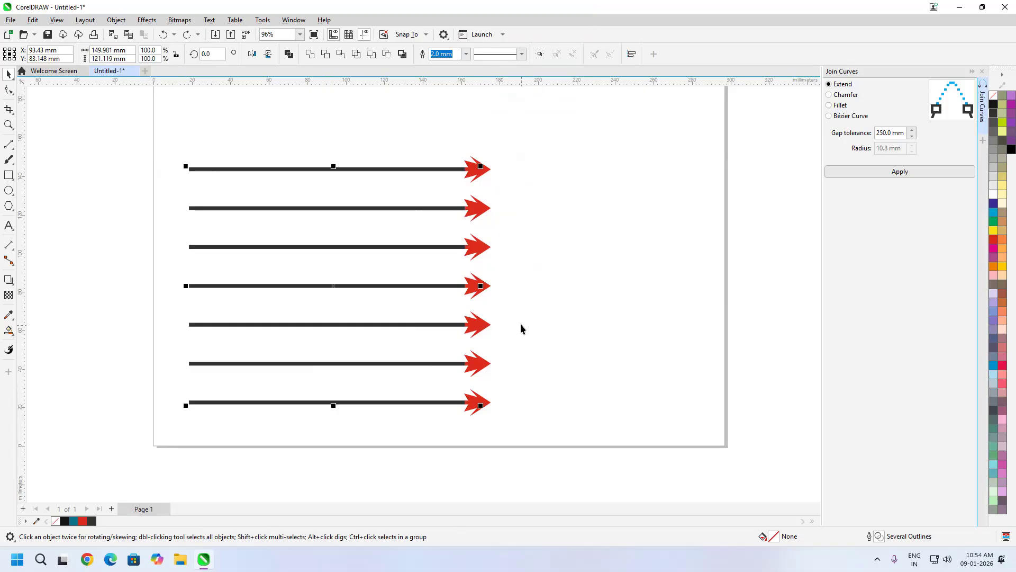
drag(549, 113, 6, 476)
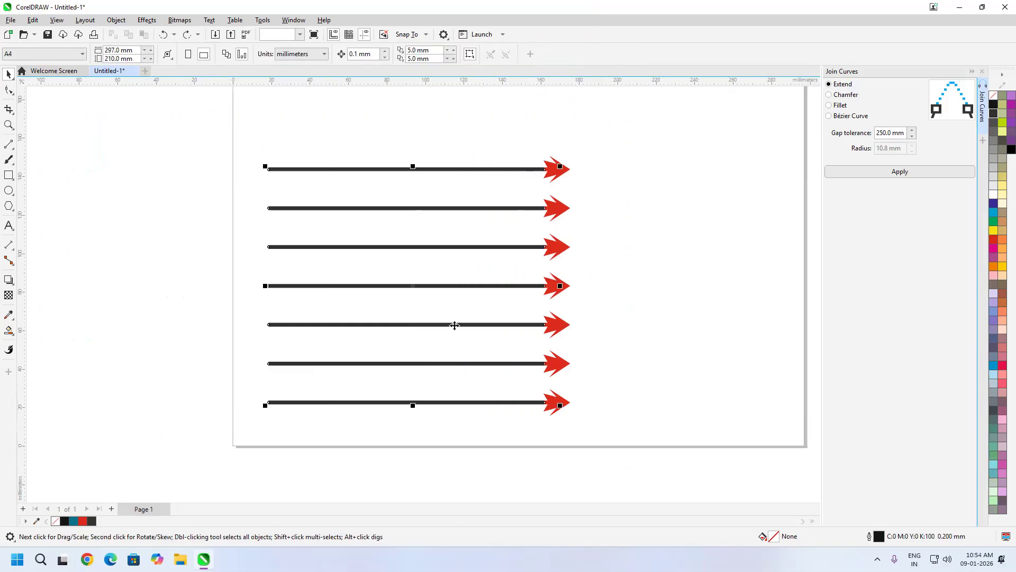
- Move the seven arrows off the page's left edge and draw a 220 × 162 mm rectangle
drag(447, 285, 106, 295)
click(9, 175)
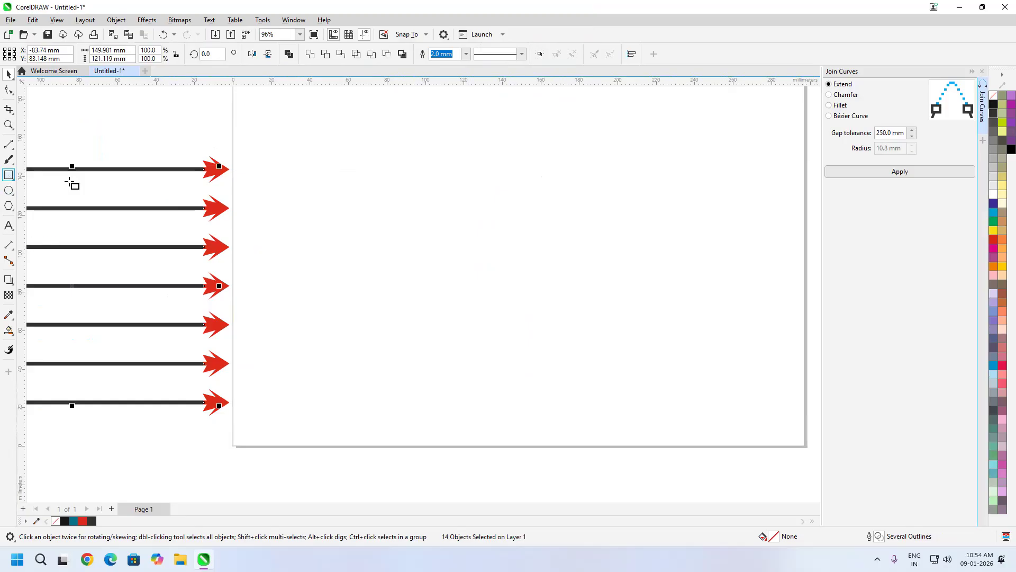
mouse_move(313, 97)
mouse_down()
mouse_move(822, 426)
mouse_move(678, 424)
mouse_move(657, 409)
mouse_up()
click(9, 331)
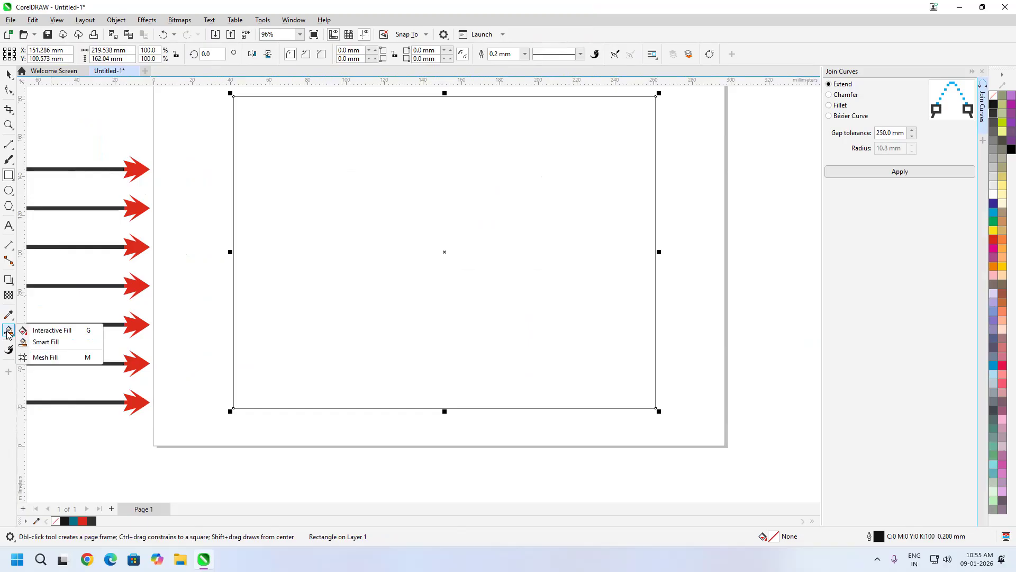
click(31, 327)
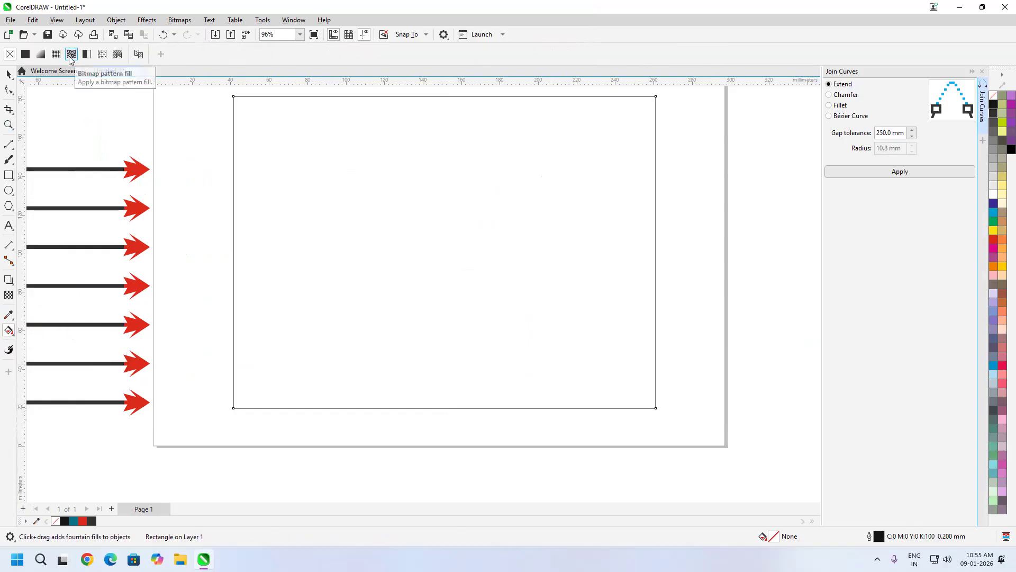
- Fill the rectangle with the saved arrow vector pattern, shrinking the tile into dense rows
click(55, 54)
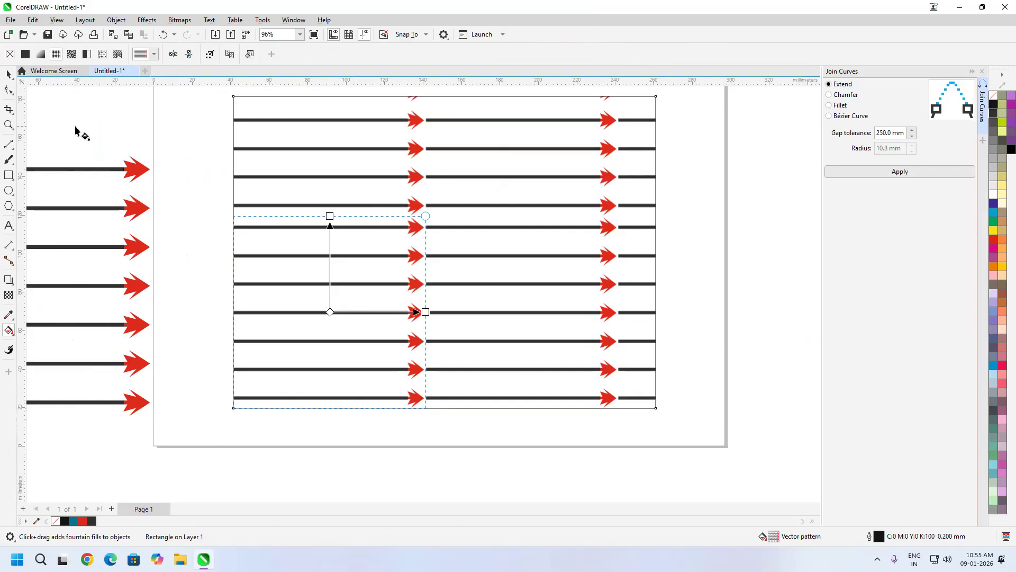
scroll(402, 227, up, 4)
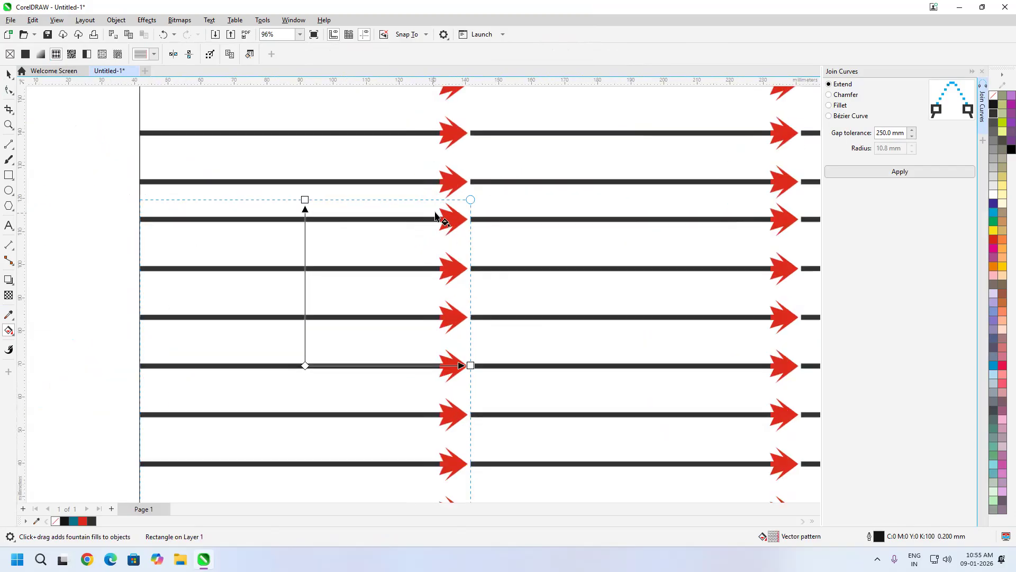
scroll(489, 204, down, 5)
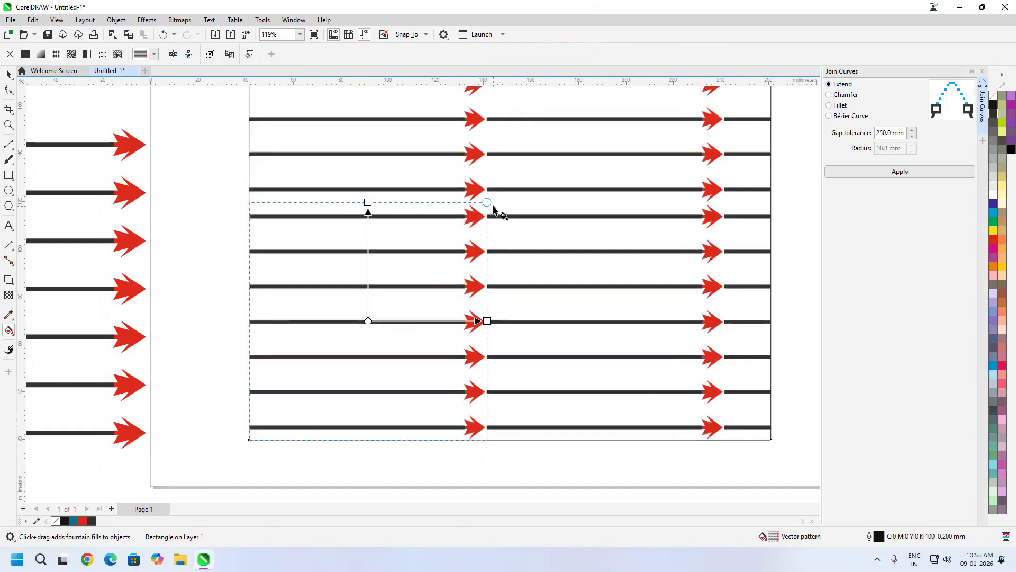
drag(489, 203, 443, 250)
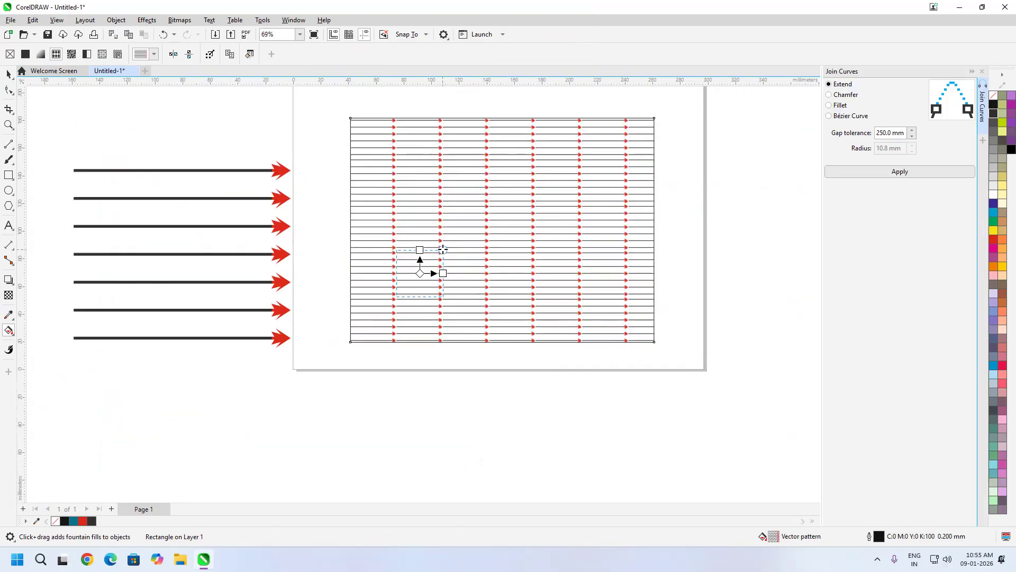
- Rotate and skew the arrow pattern tile so the arrows slant diagonally upward to the right
scroll(438, 274, up, 4)
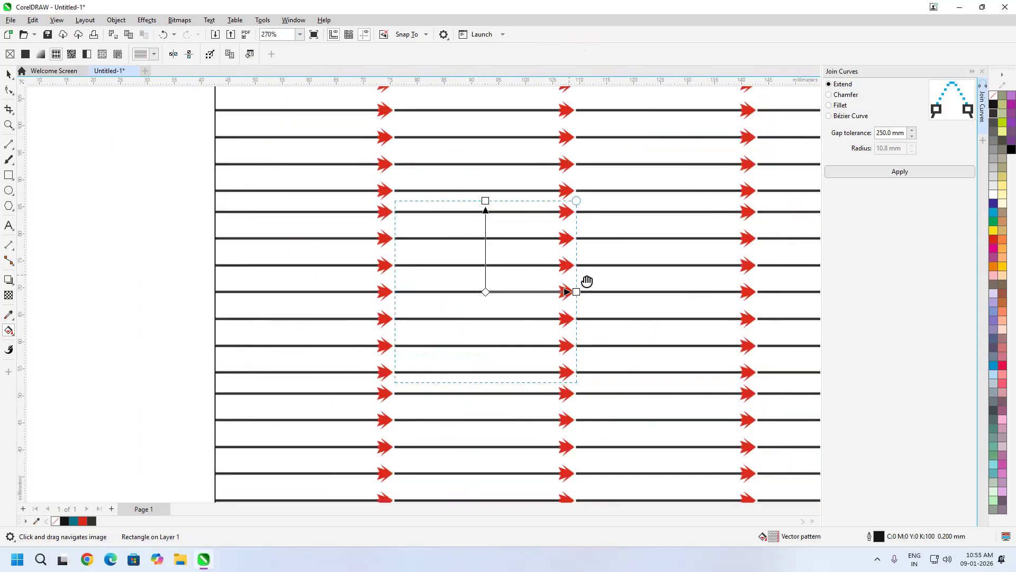
scroll(554, 259, up, 2)
scroll(609, 271, up, 1)
scroll(608, 291, down, 2)
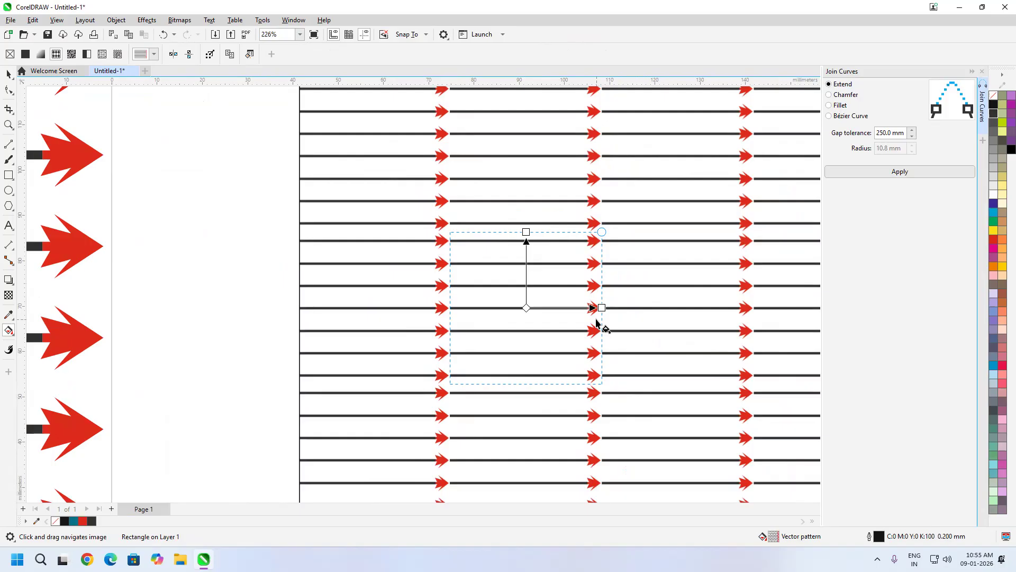
drag(602, 225, 573, 173)
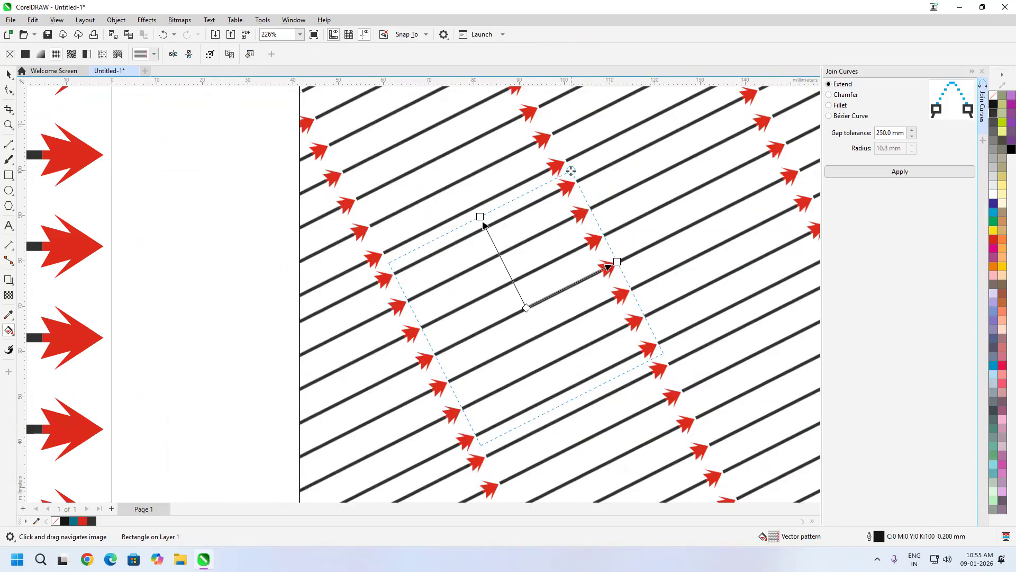
scroll(581, 238, down, 3)
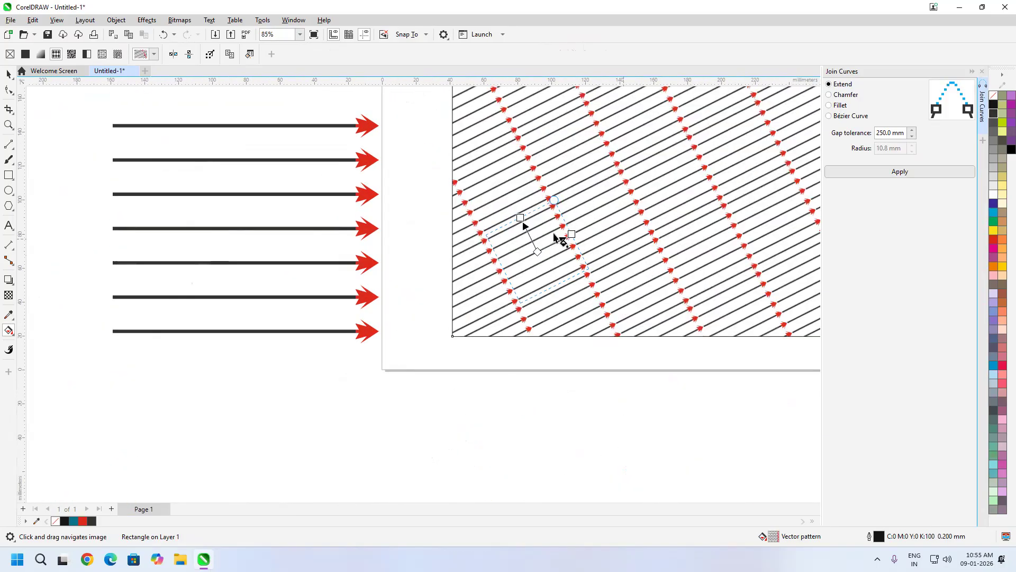
mouse_move(520, 217)
mouse_down()
mouse_move(499, 261)
mouse_move(538, 209)
mouse_move(577, 218)
mouse_up()
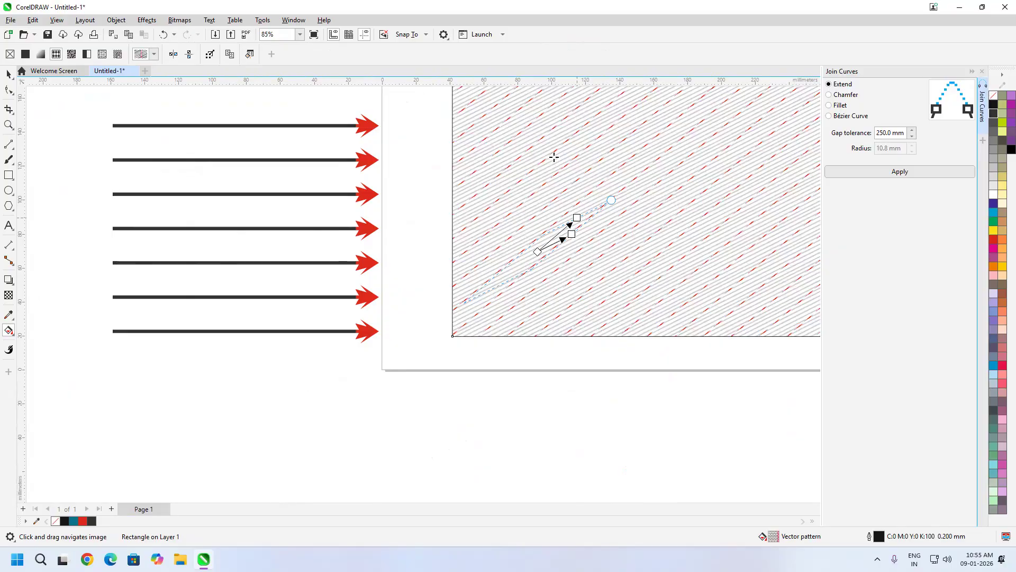
drag(547, 152, 534, 184)
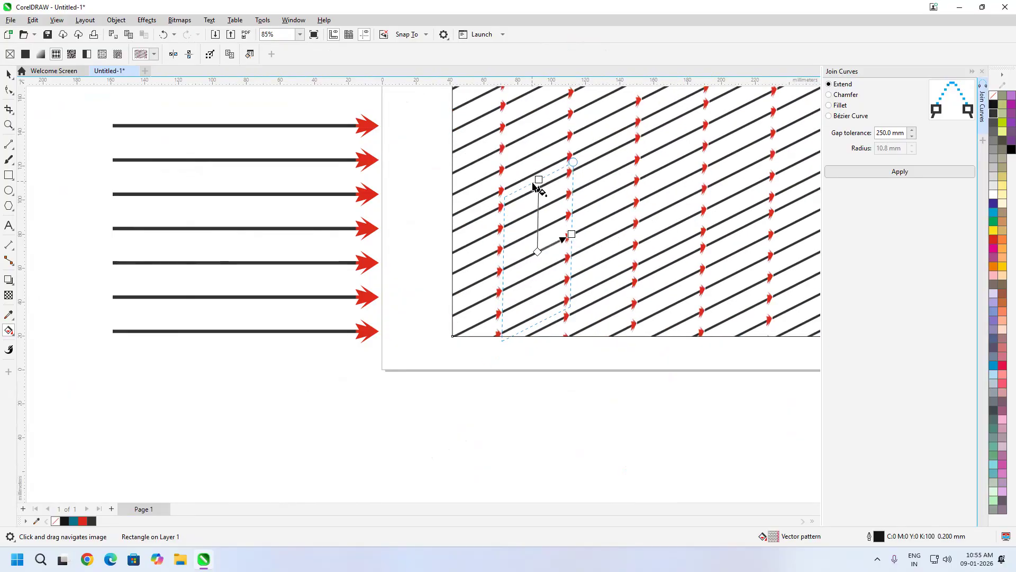
scroll(625, 217, down, 3)
drag(531, 191, 420, 155)
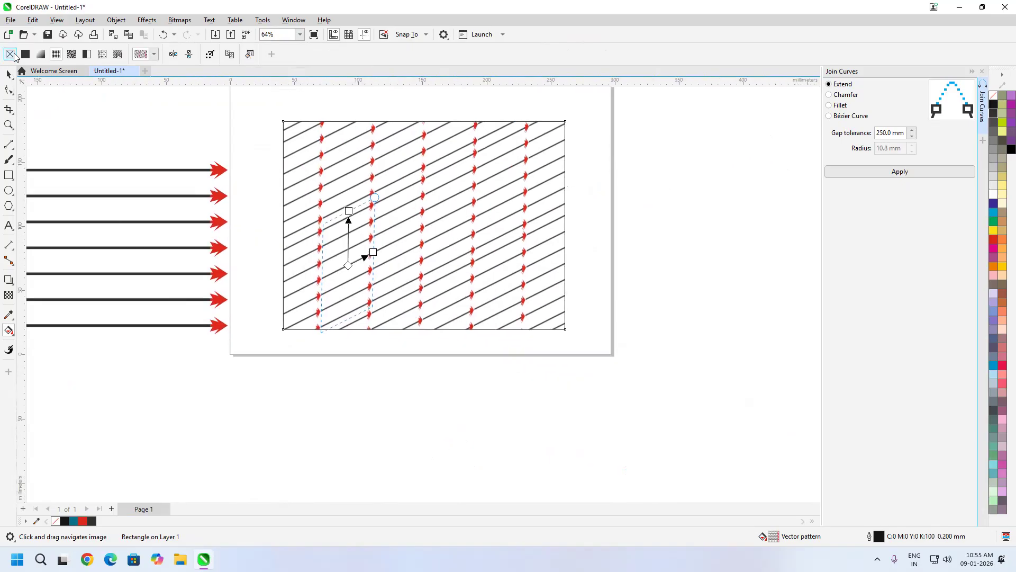
- Clear the fill, reapply the arrow vector pattern, and shrink its tile into horizontal rows
click(10, 55)
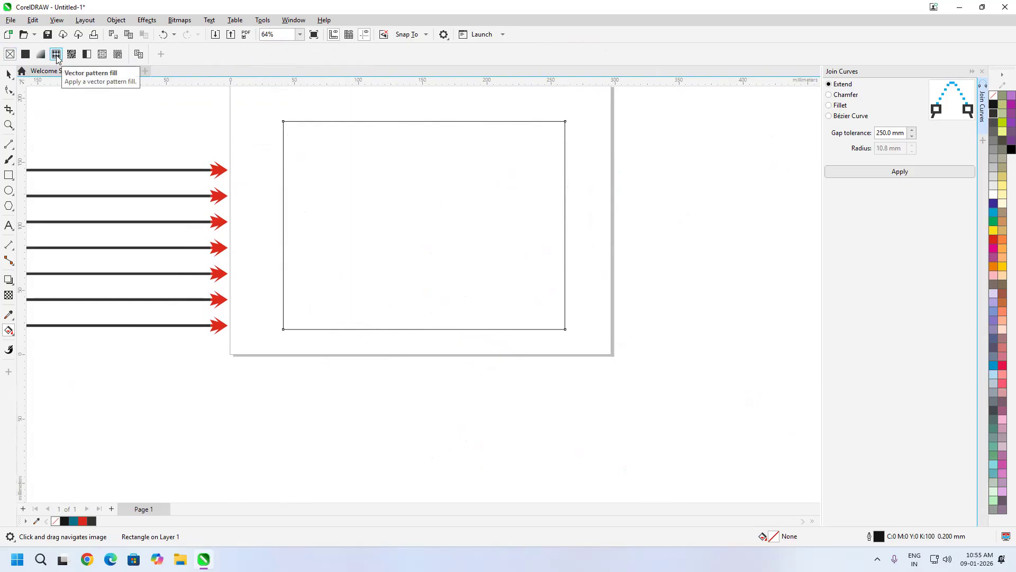
click(56, 55)
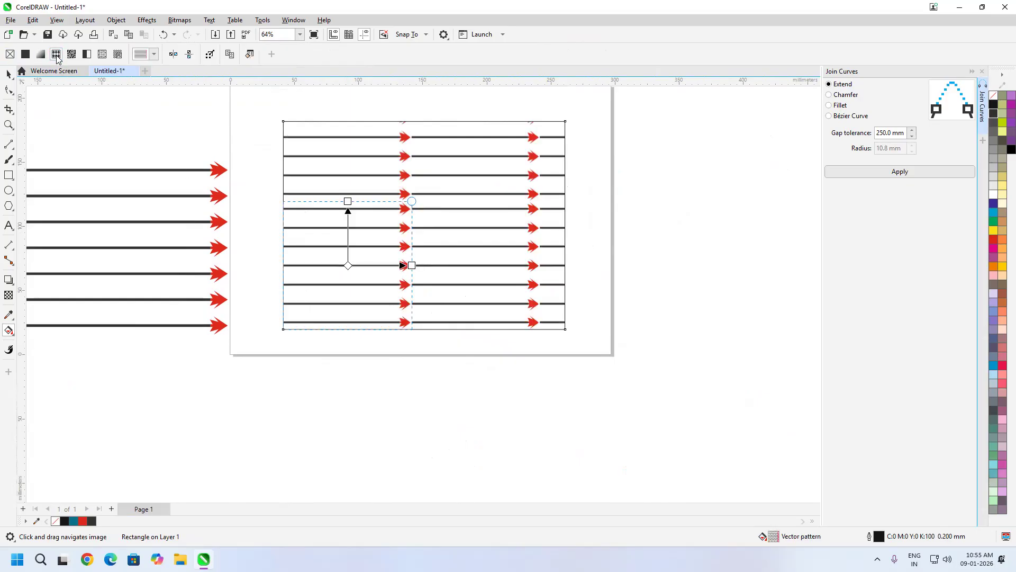
scroll(432, 259, up, 2)
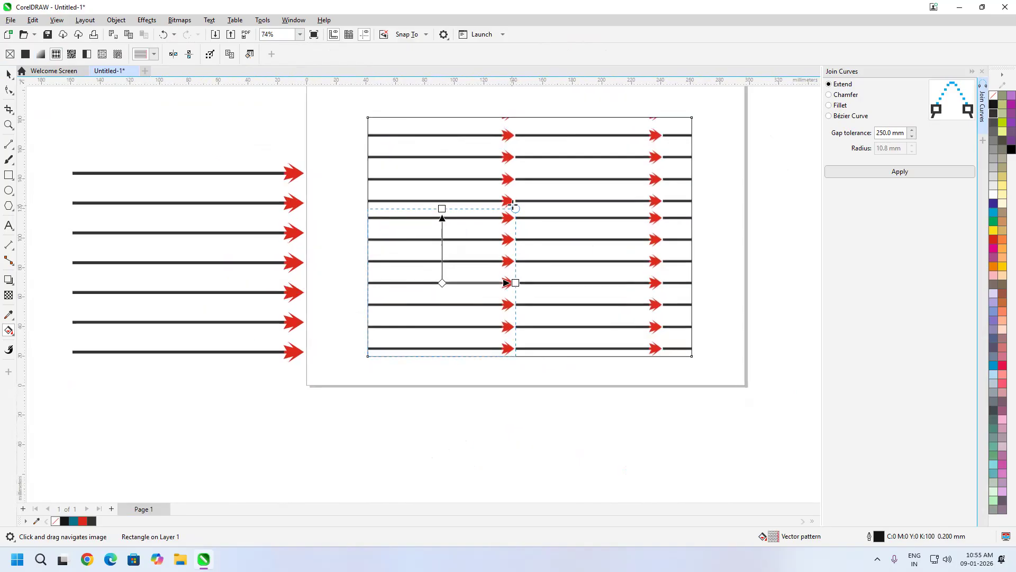
drag(515, 208, 470, 255)
scroll(483, 258, up, 4)
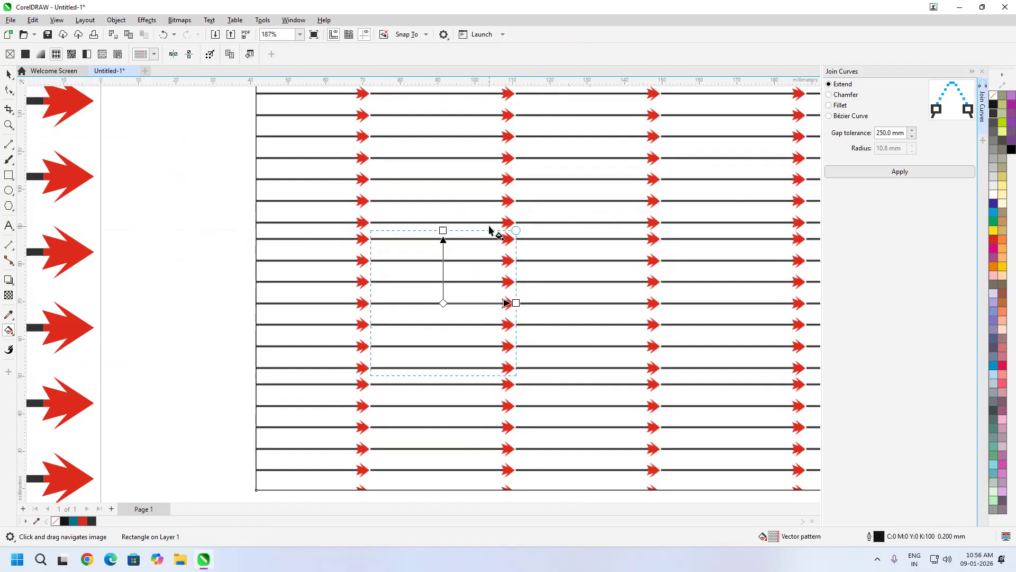
- Rotate the arrow pattern so its arrows slope diagonally upward to the right
drag(514, 230, 482, 198)
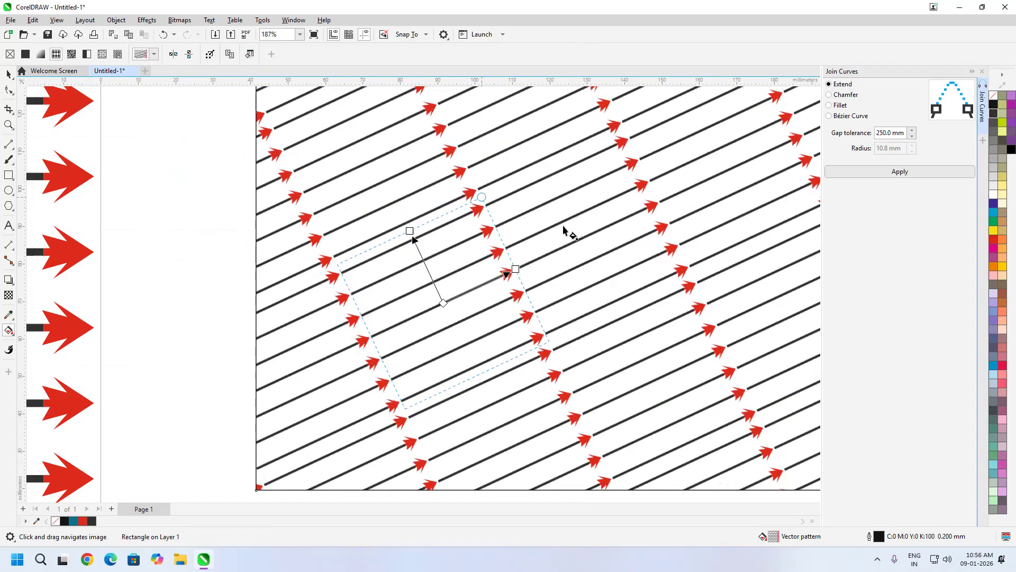
scroll(574, 254, down, 2)
scroll(731, 226, down, 2)
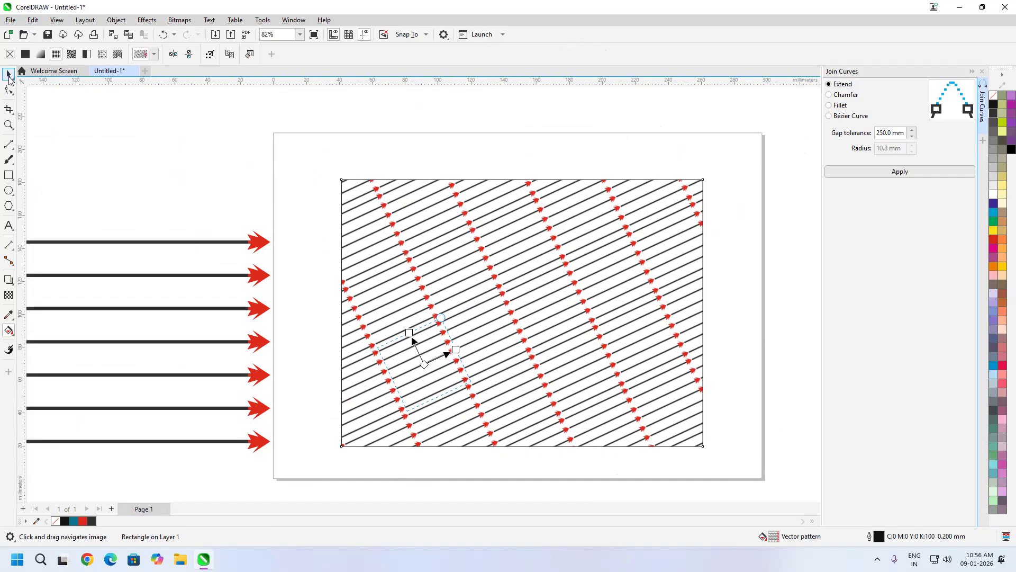
click(8, 74)
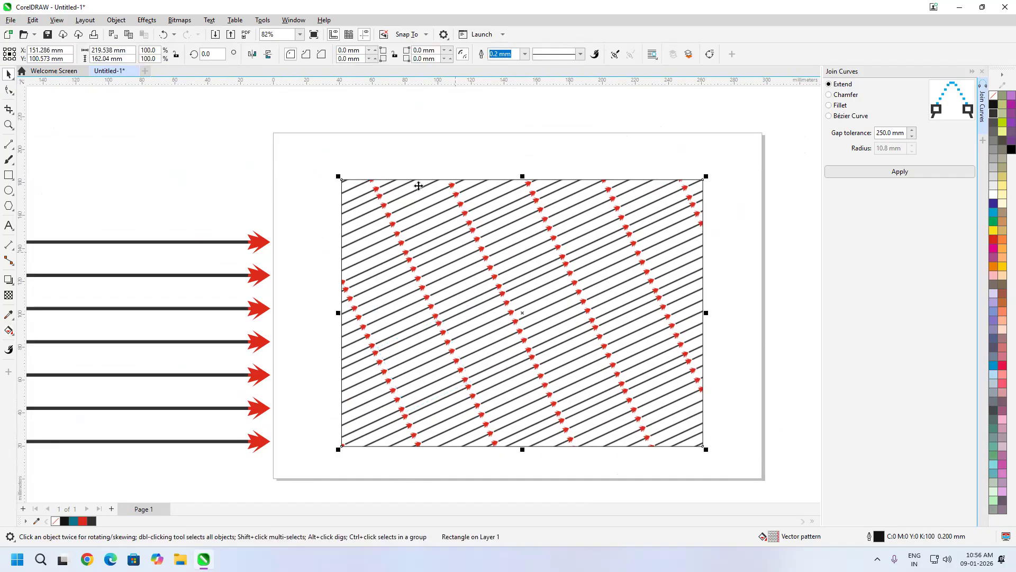
- Reopen the rectangle's pattern fill and mirror its tiles
click(4, 331)
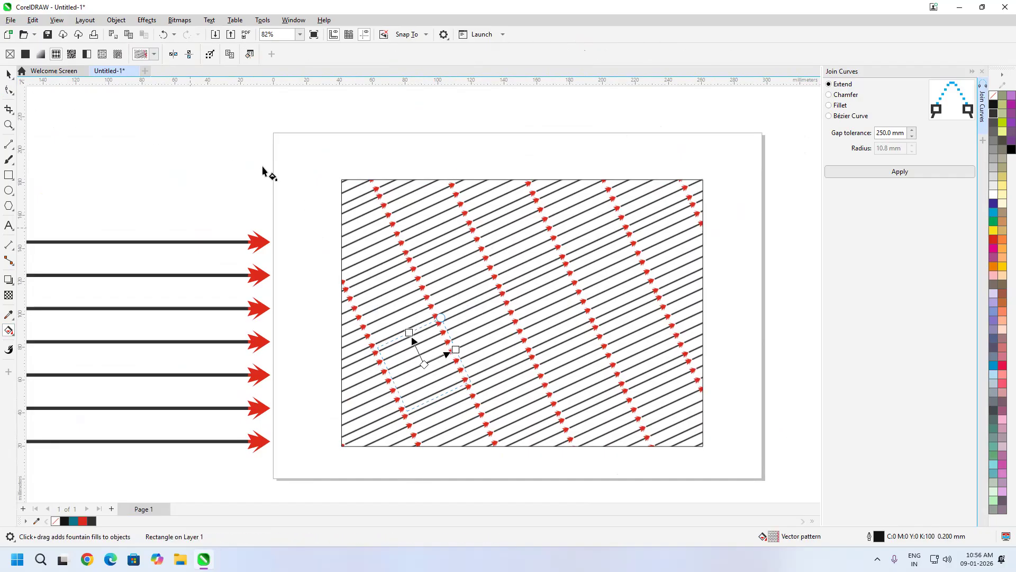
click(173, 54)
scroll(492, 327, up, 2)
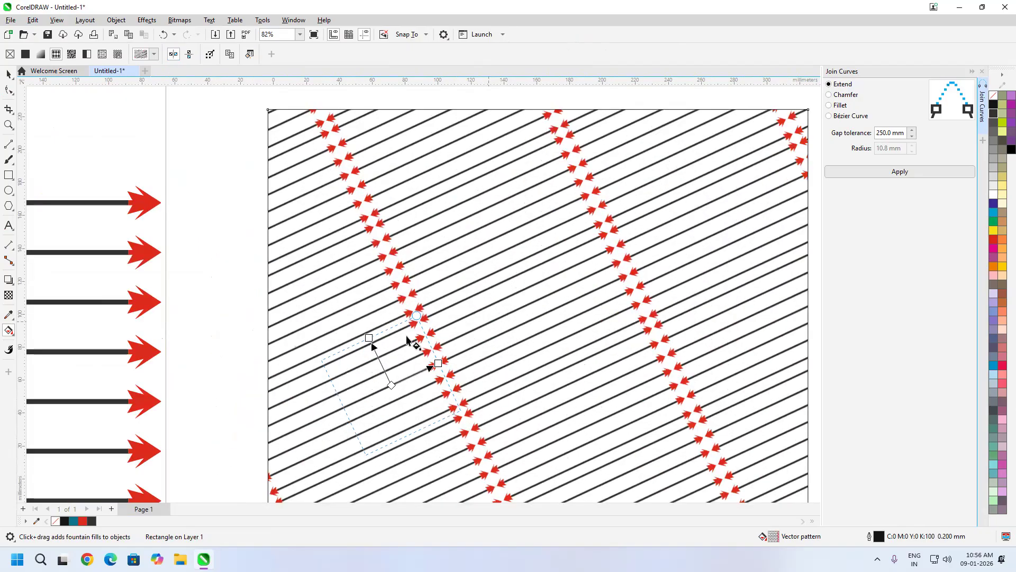
scroll(556, 357, up, 3)
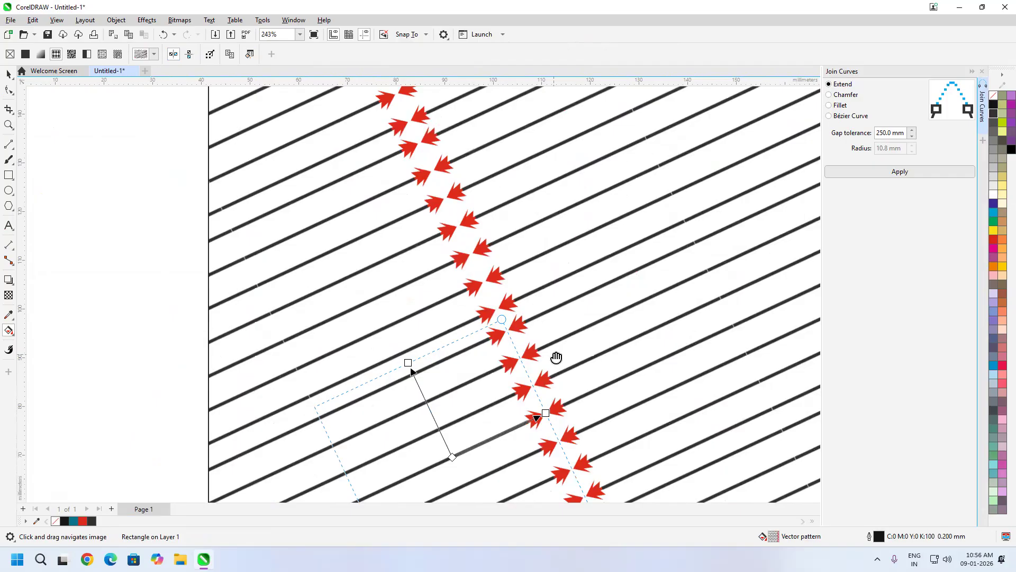
scroll(519, 333, down, 1)
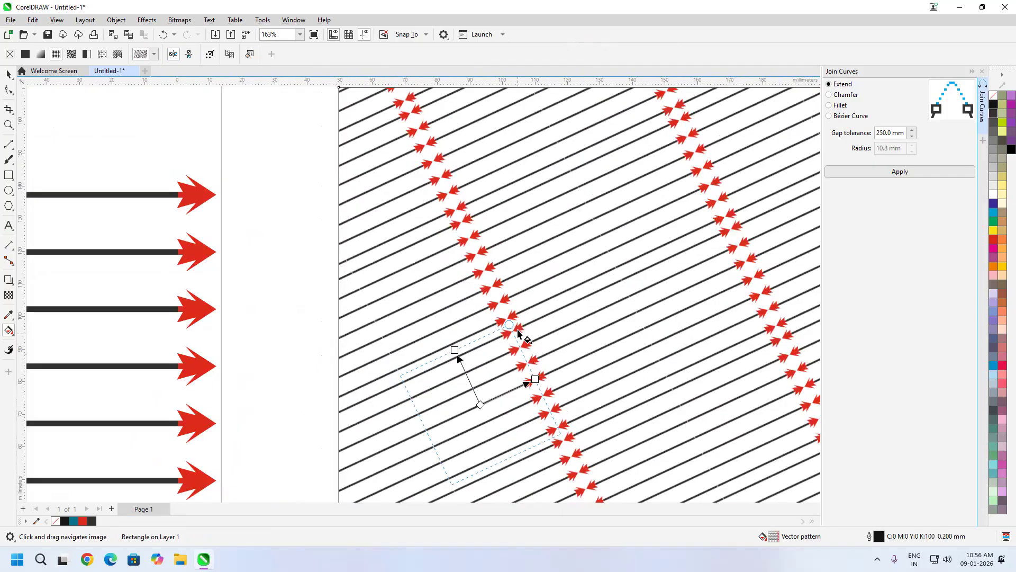
scroll(518, 331, down, 1)
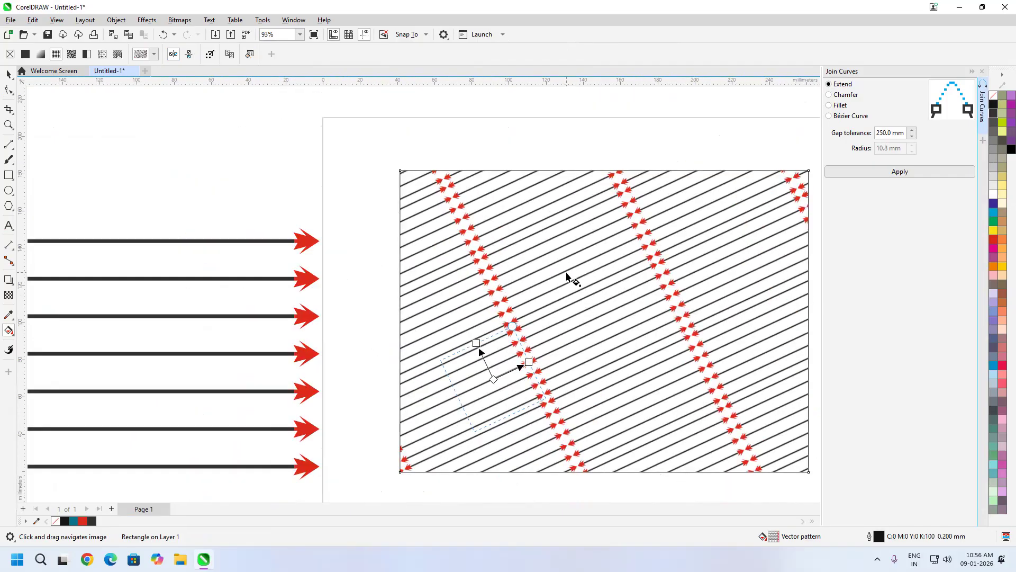
- Toggle the pattern mirror on and back off, keeping the original orientation
click(190, 58)
click(191, 58)
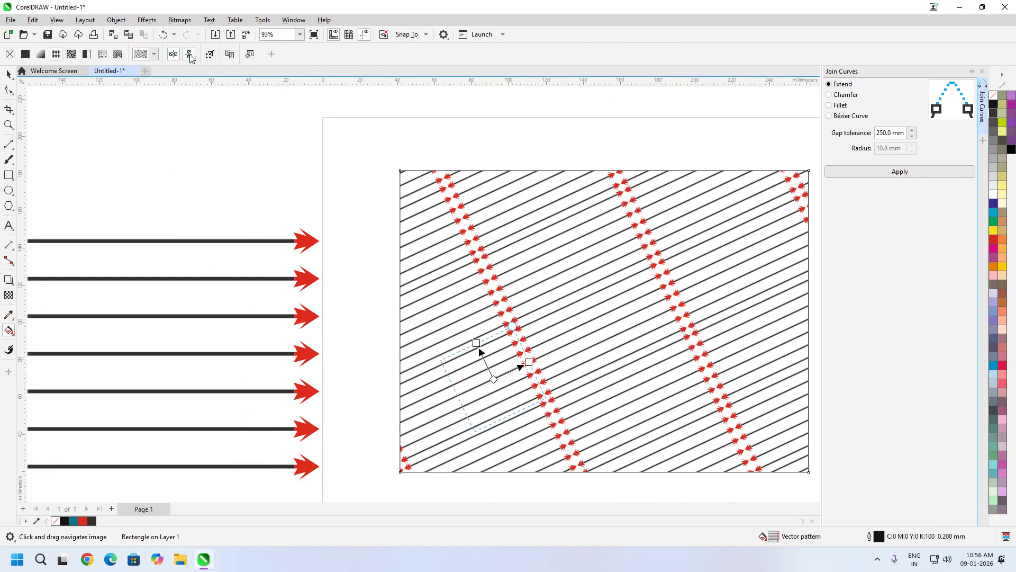
scroll(436, 199, up, 1)
scroll(465, 193, up, 1)
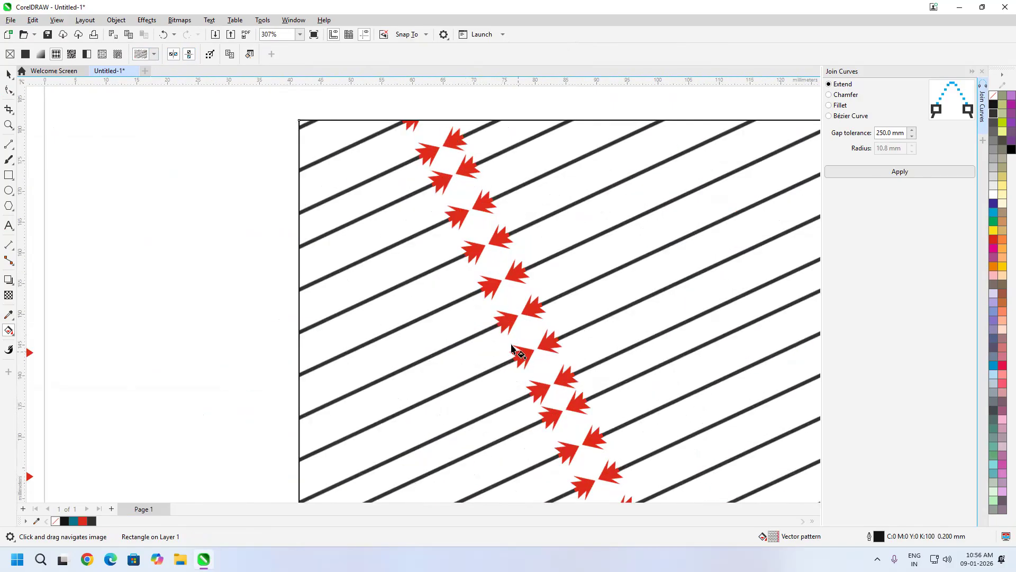
scroll(431, 259, down, 2)
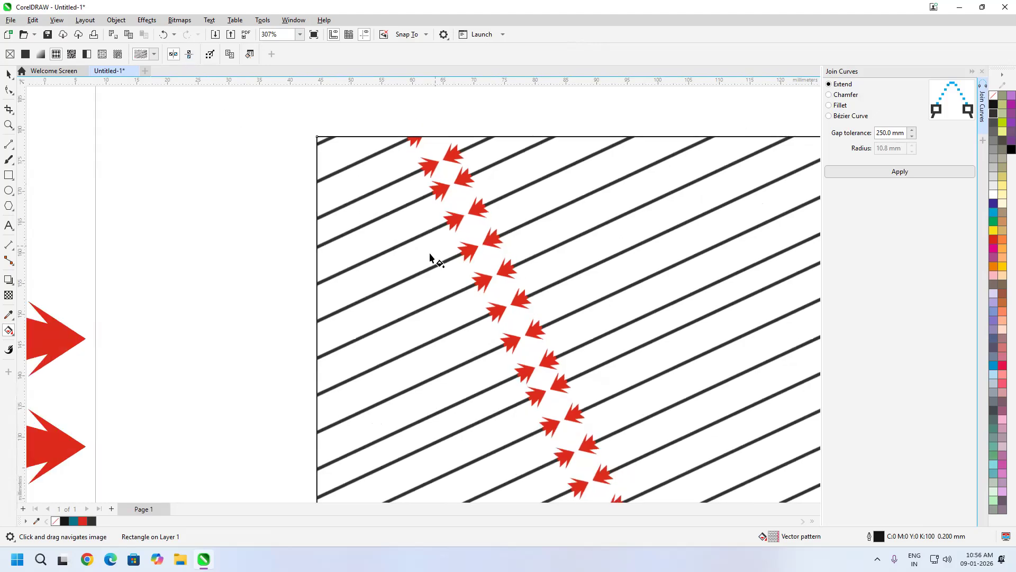
scroll(591, 281, down, 1)
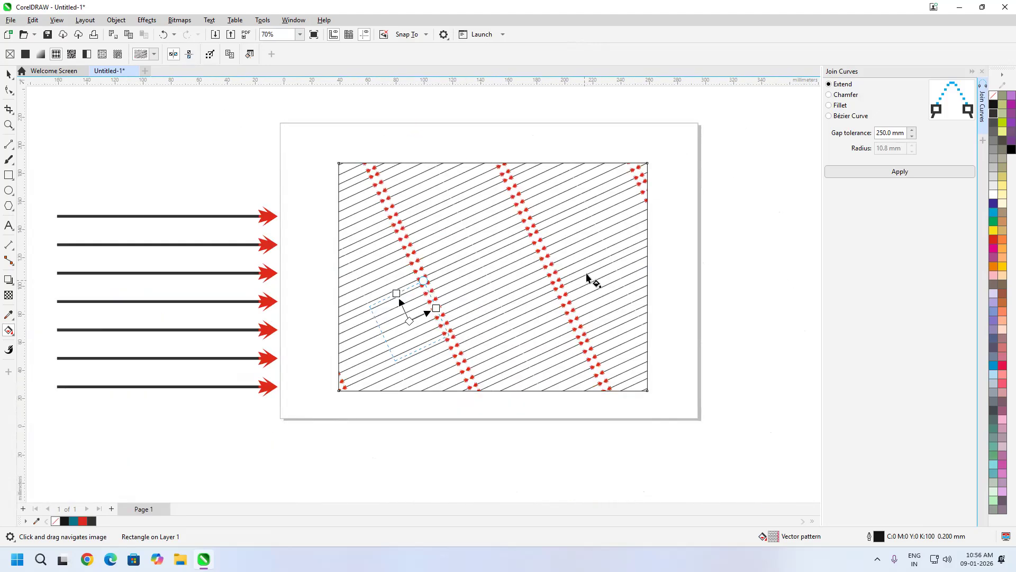
click(8, 74)
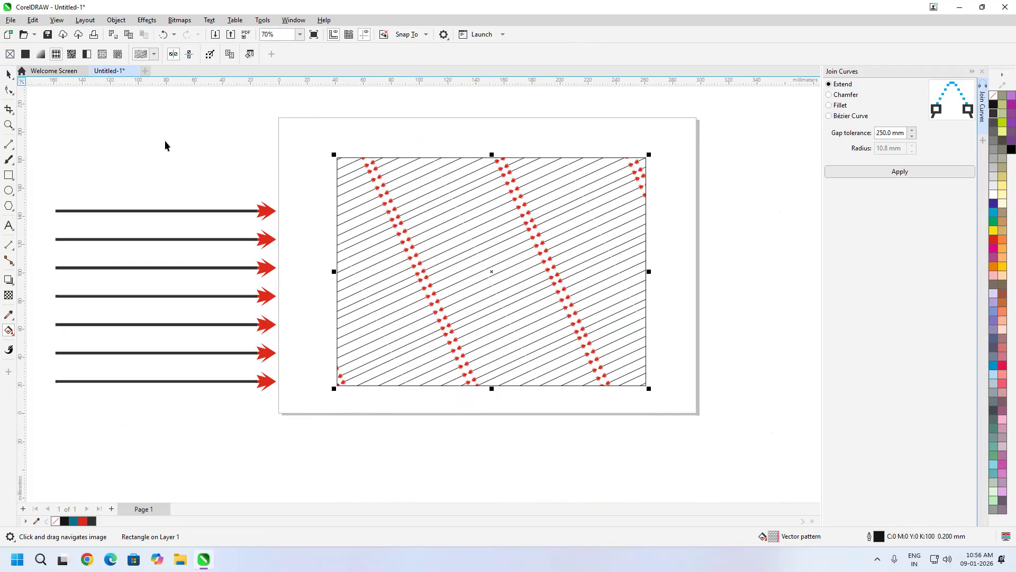
- Delete the pattern-filled rectangle and all the arrow lines, leaving the page empty
click(164, 141)
drag(610, 245, 465, 229)
scroll(466, 229, down, 1)
click(473, 299)
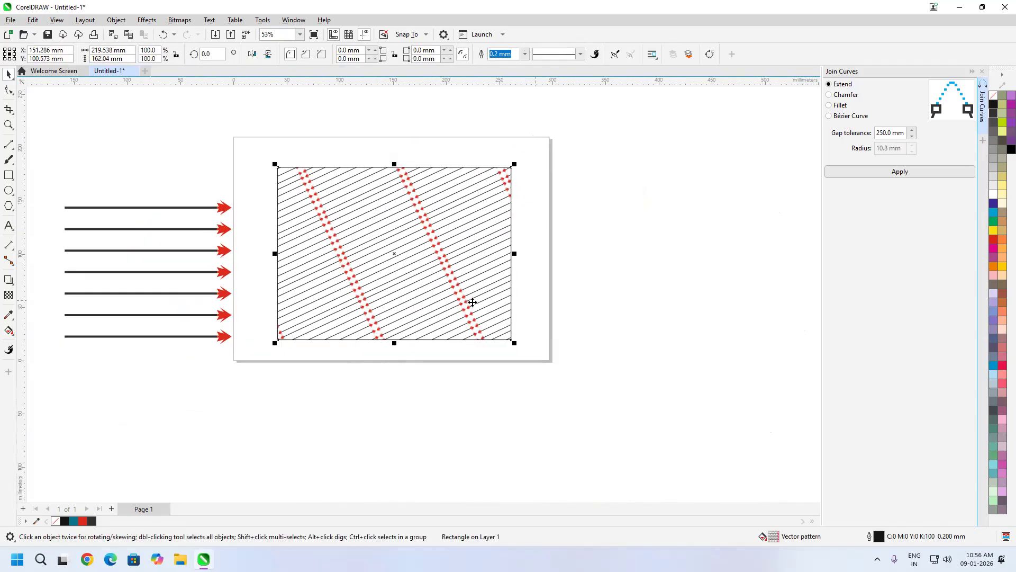
drag(472, 300, 520, 282)
key(Delete)
drag(352, 184, 49, 370)
key(Delete)
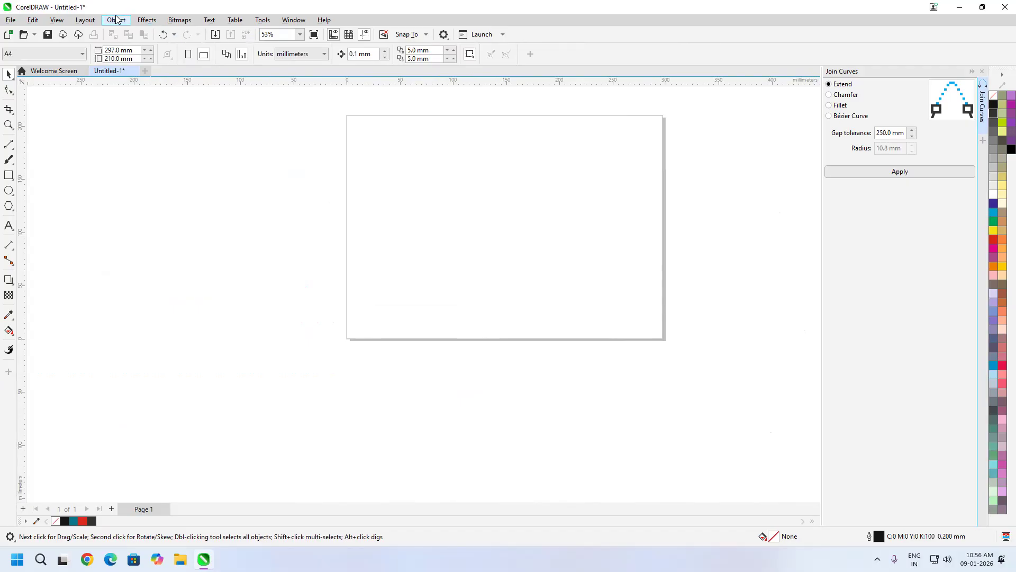
- Insert a QR code onto the page from the Object menu
click(115, 20)
mouse_move(163, 52)
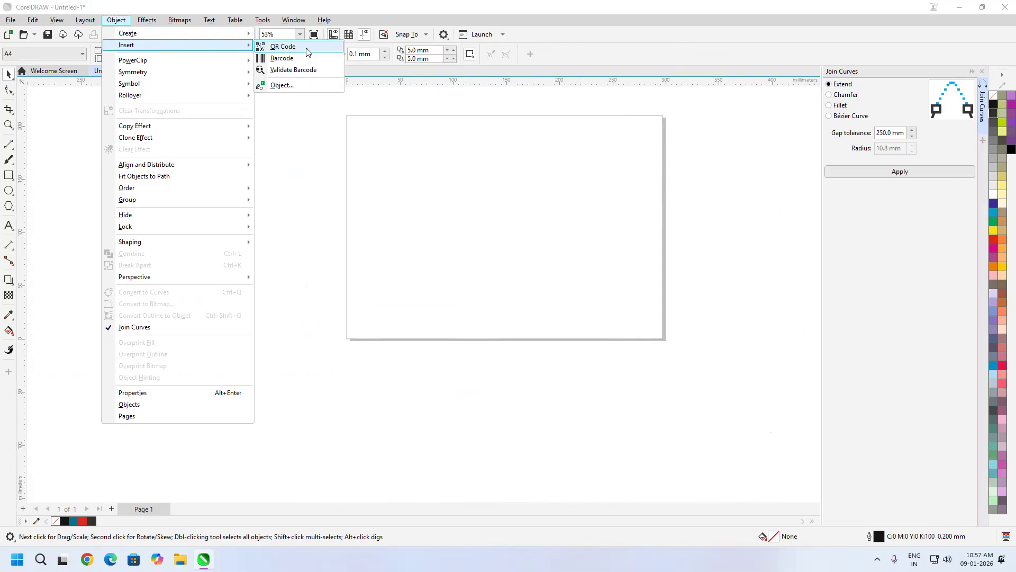
click(283, 46)
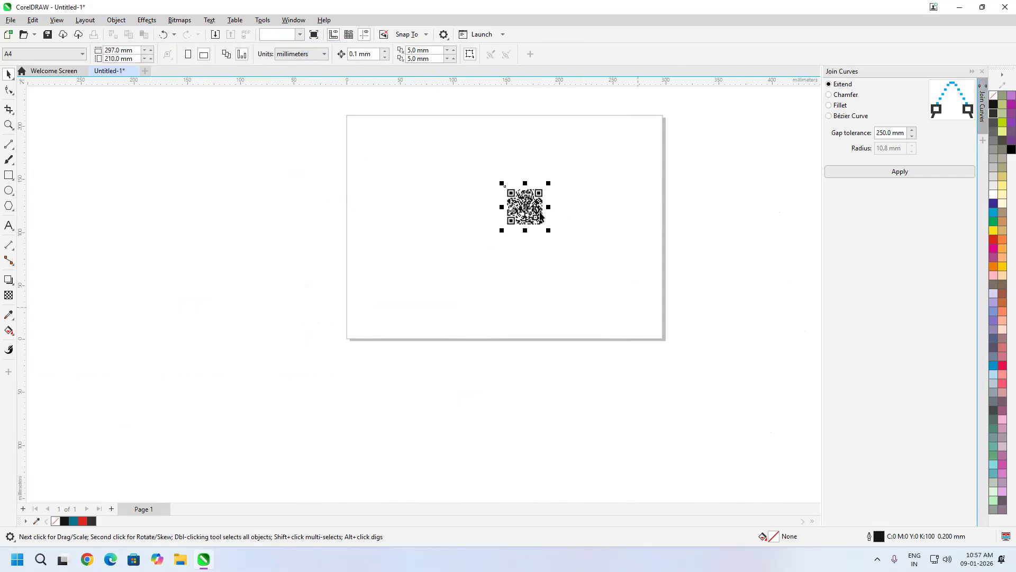
- Select the QR code to show its settings and close the Join Curves docker
scroll(638, 206, up, 3)
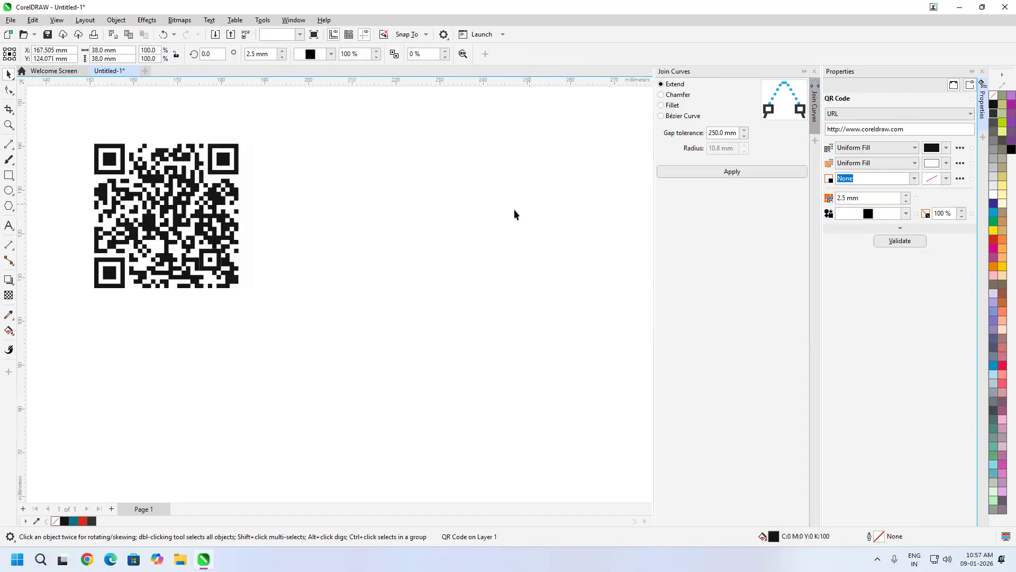
click(513, 209)
drag(229, 214, 476, 228)
scroll(458, 214, up, 1)
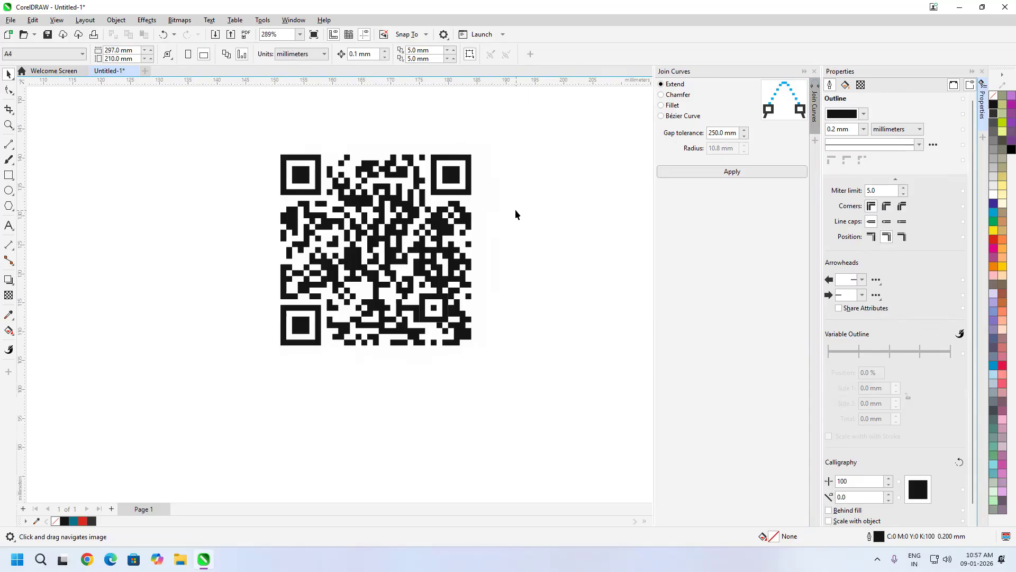
click(416, 207)
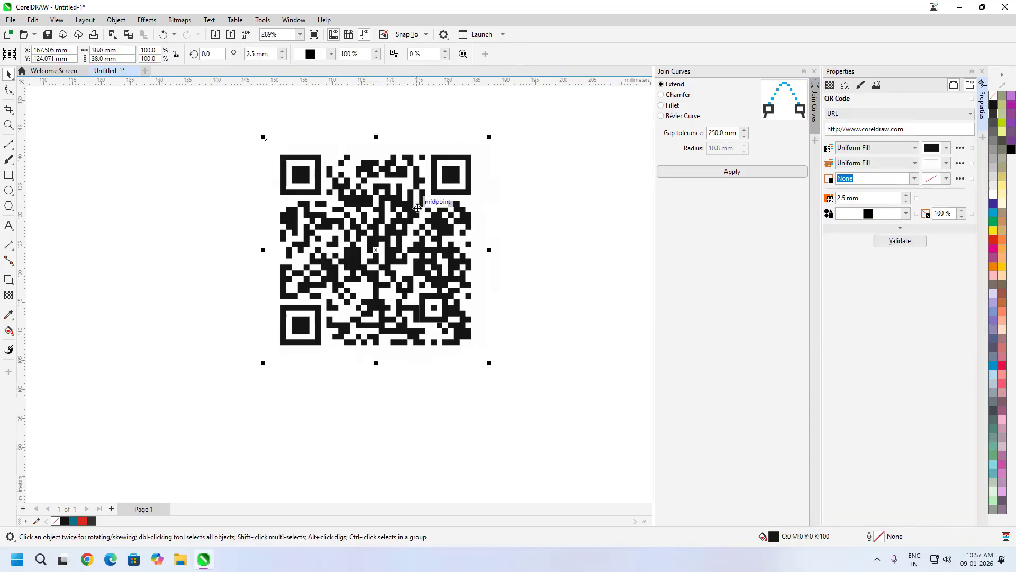
click(814, 71)
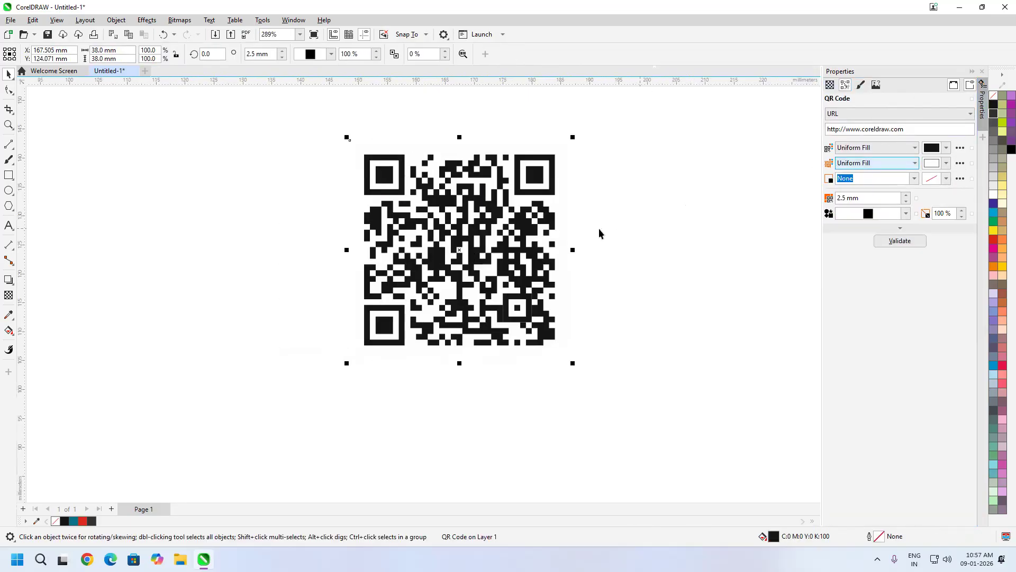
scroll(599, 229, up, 1)
drag(483, 236, 562, 273)
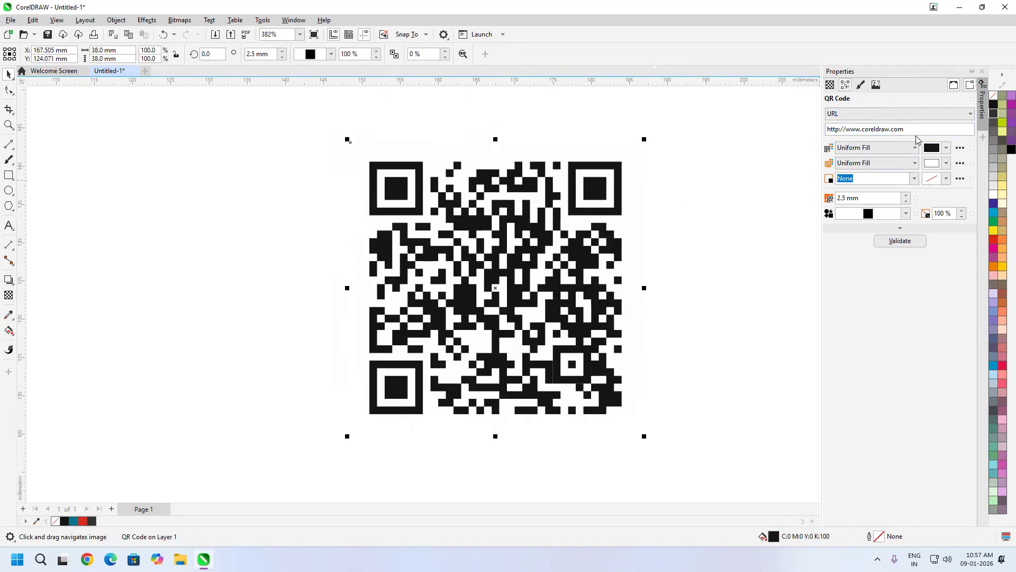
drag(951, 132, 776, 129)
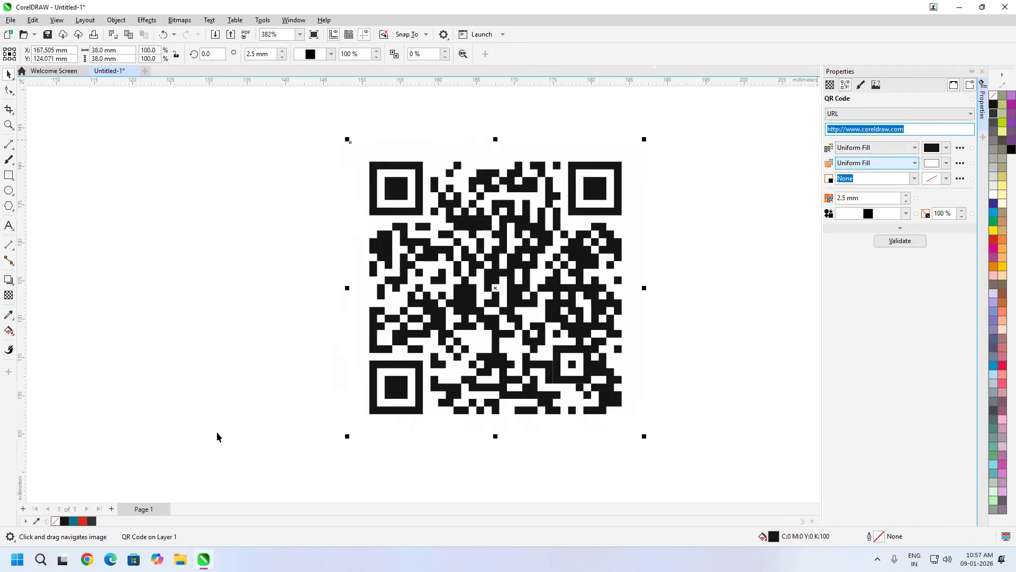
click(87, 559)
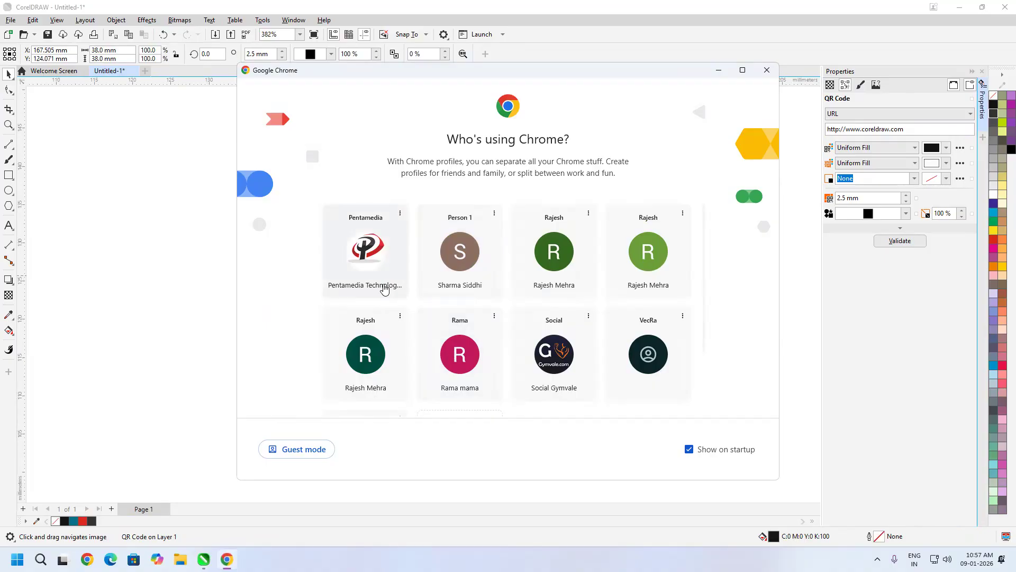
- Open pentamediatech.com in Chrome, copy its web address, and return to CorelDRAW
click(386, 287)
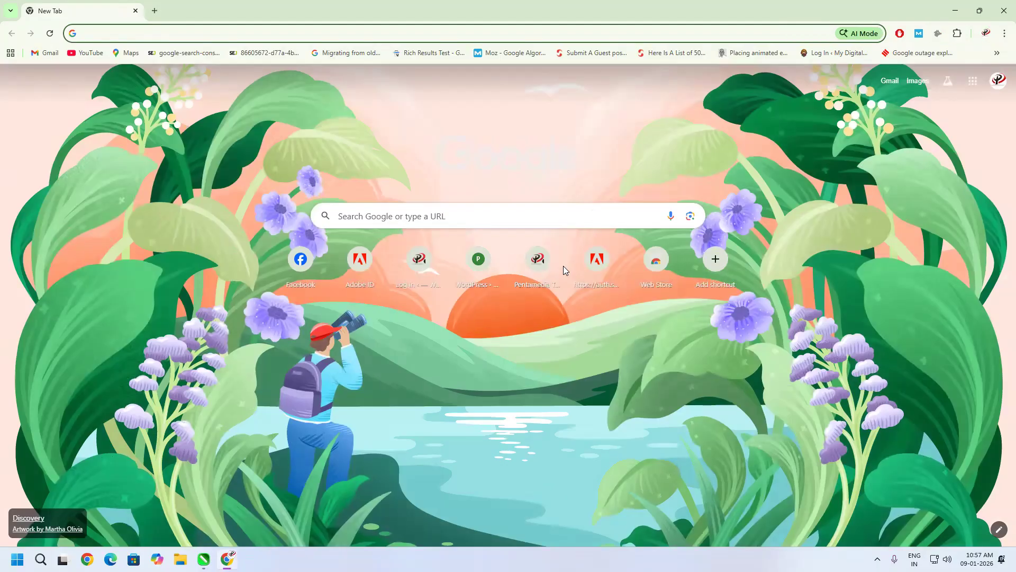
click(538, 260)
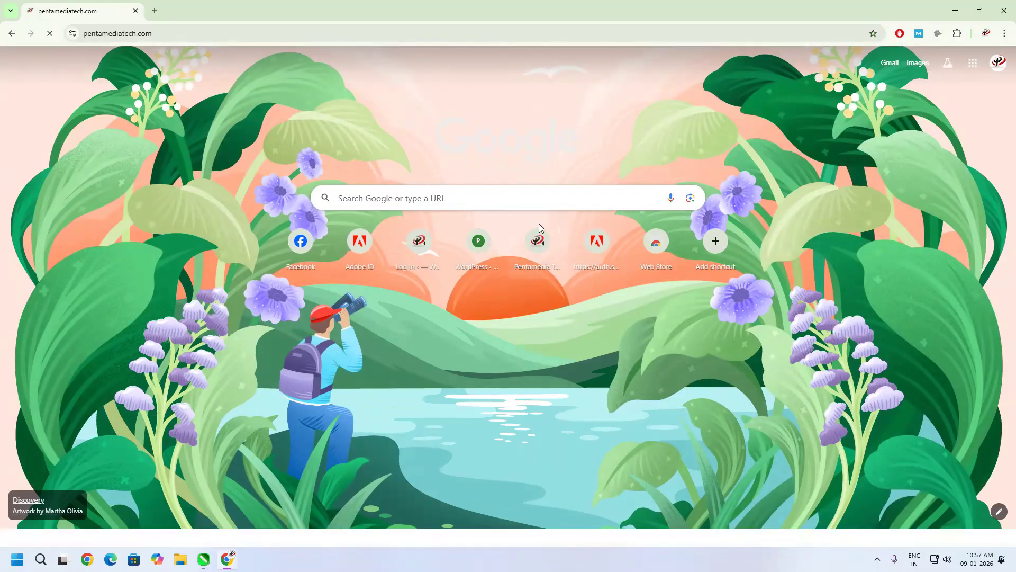
click(172, 35)
key(ctrl+c)
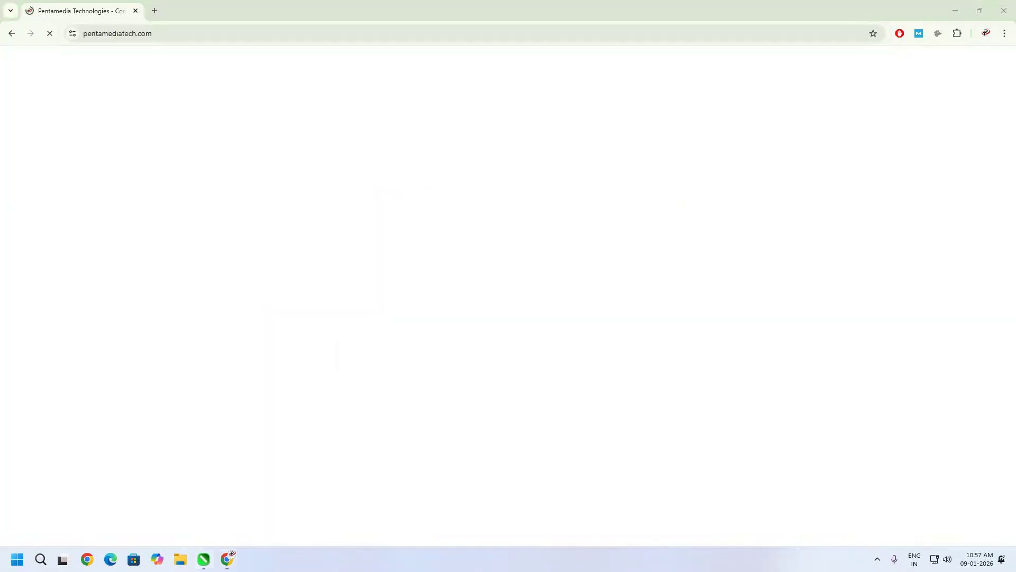
key(alt+Tab)
drag(907, 133, 718, 140)
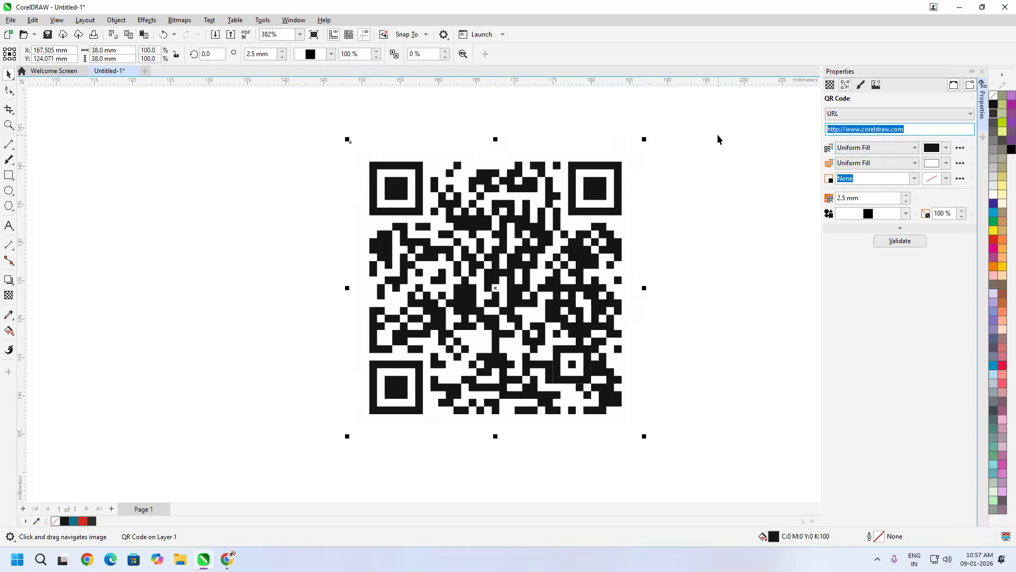
key(ctrl+v)
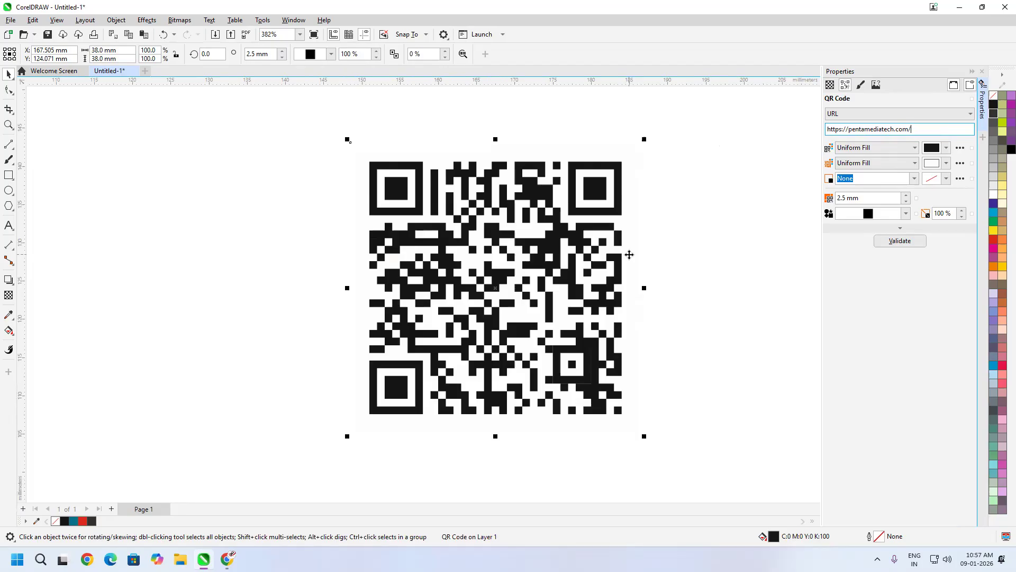
middle_click(657, 280)
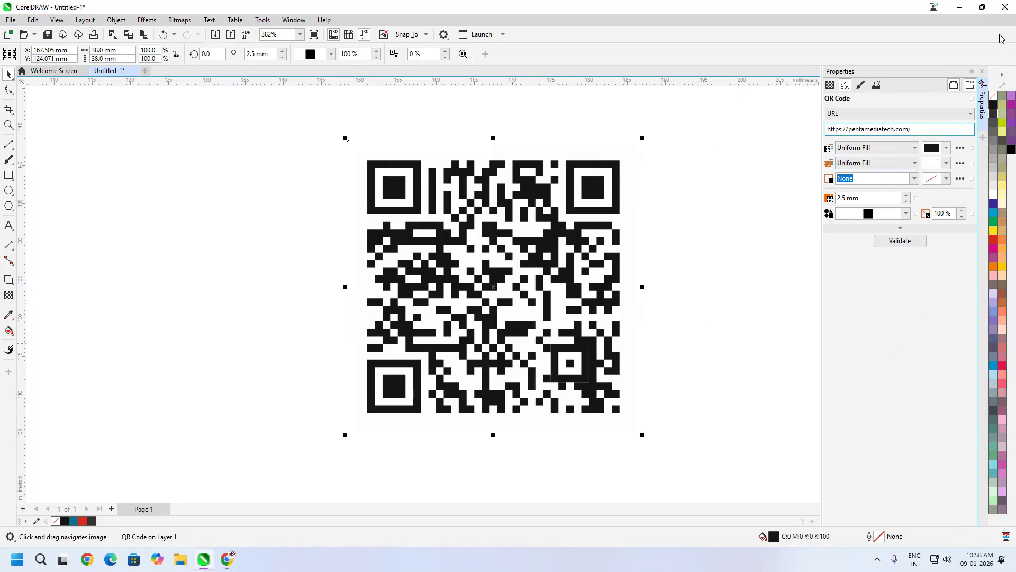
- Change the QR code to the Phone number type and enter the phone number
click(932, 114)
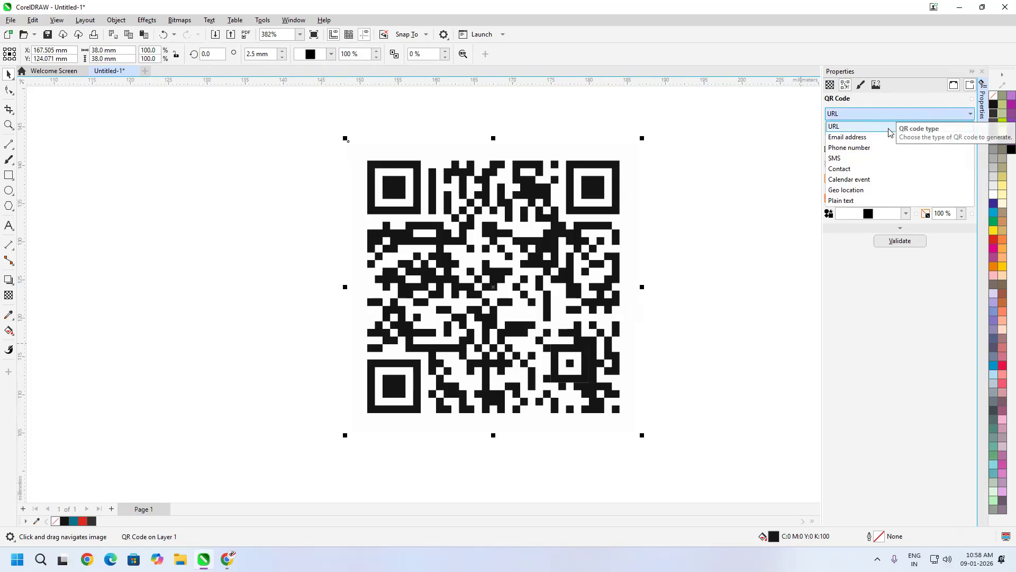
click(870, 147)
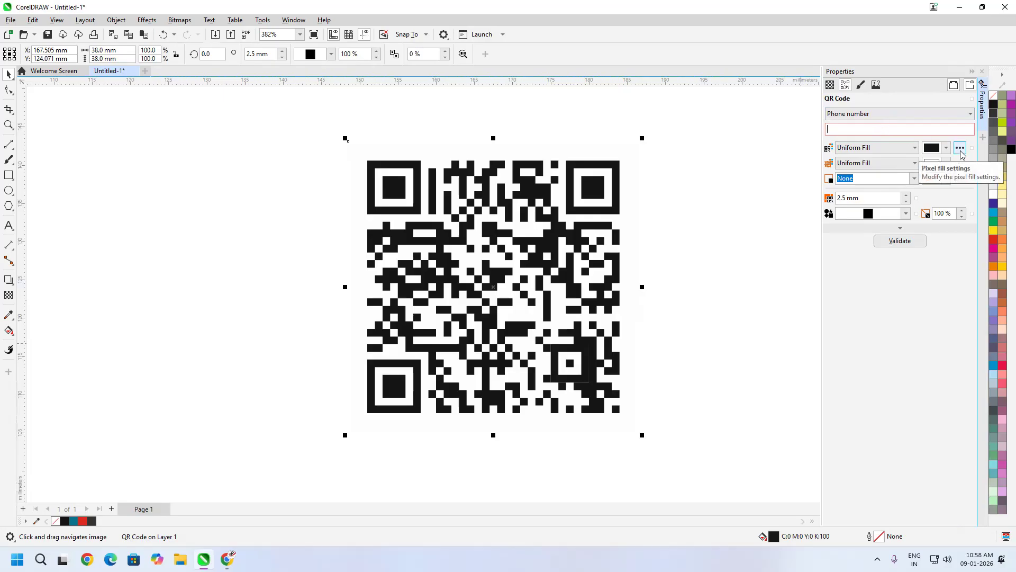
text(97848235)
key(ctrl+a)
key(BackSpace)
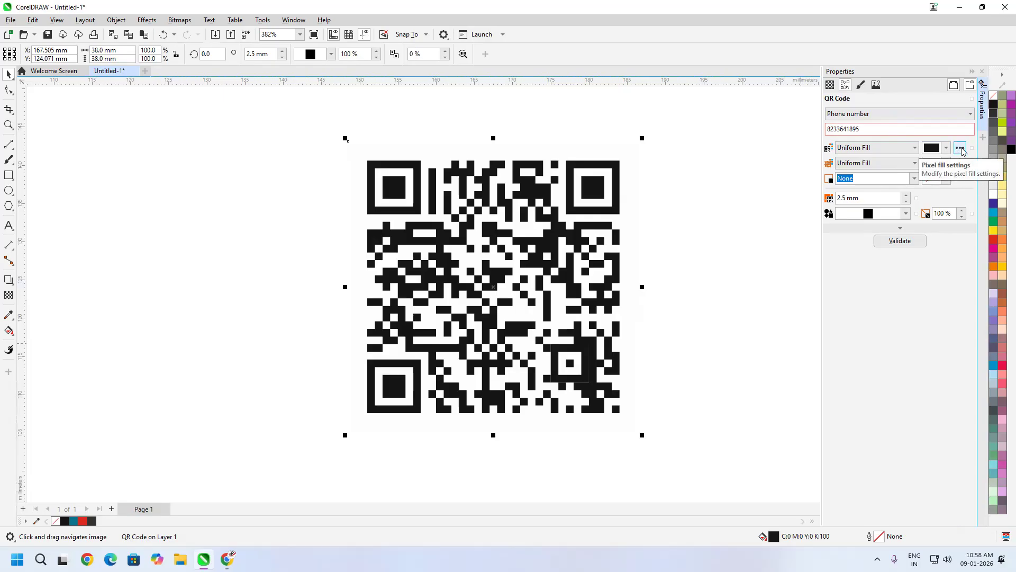
click(679, 228)
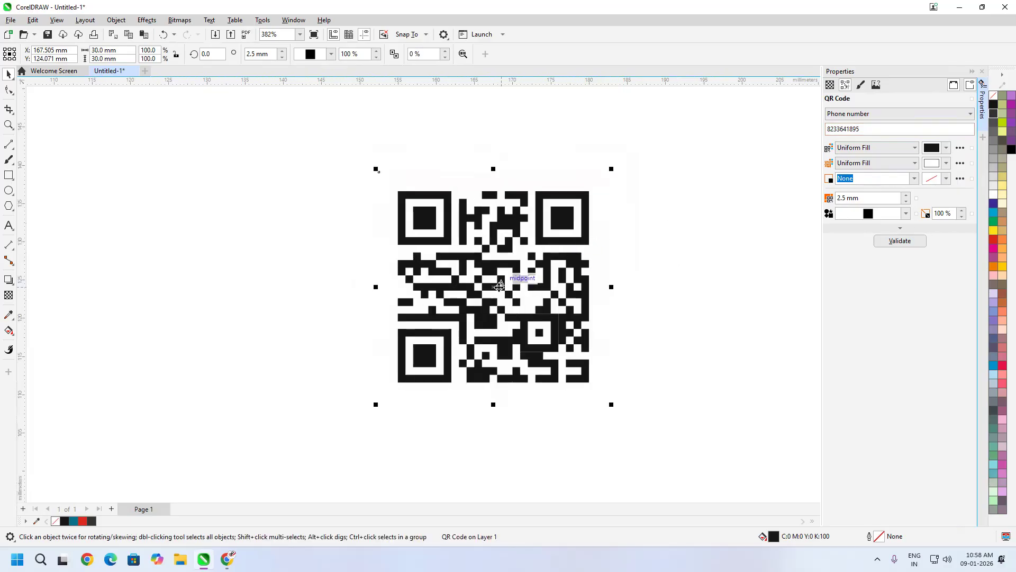
drag(491, 291, 498, 280)
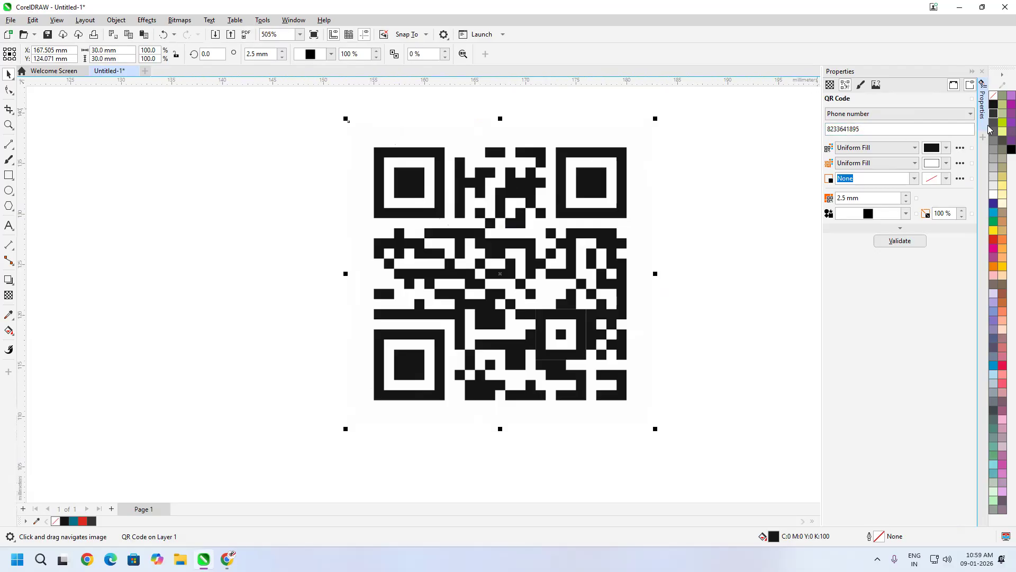
- Switch the QR code to Plain text encoding 'MY DIGITAL GURU', then reselect it
click(966, 113)
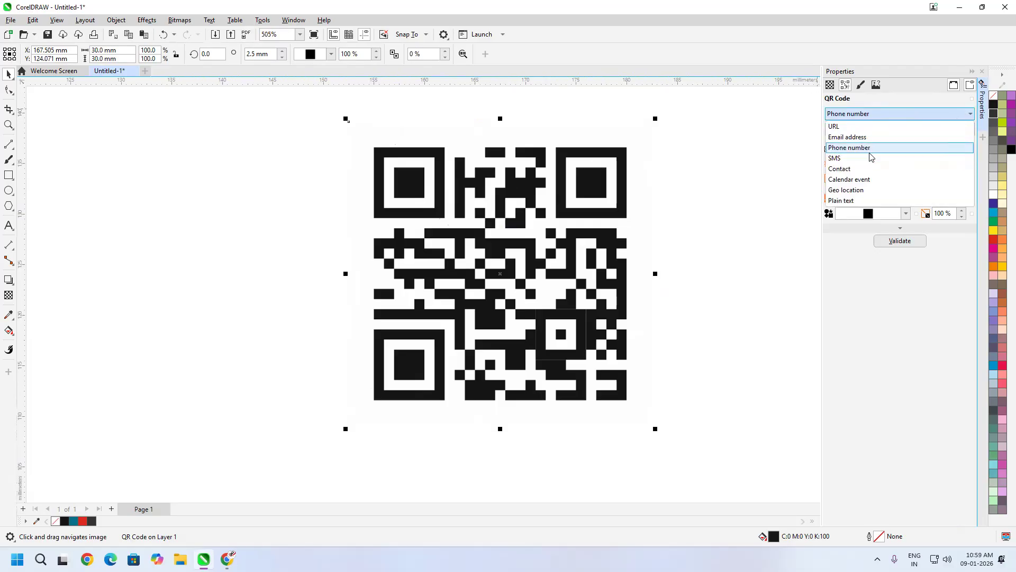
click(859, 202)
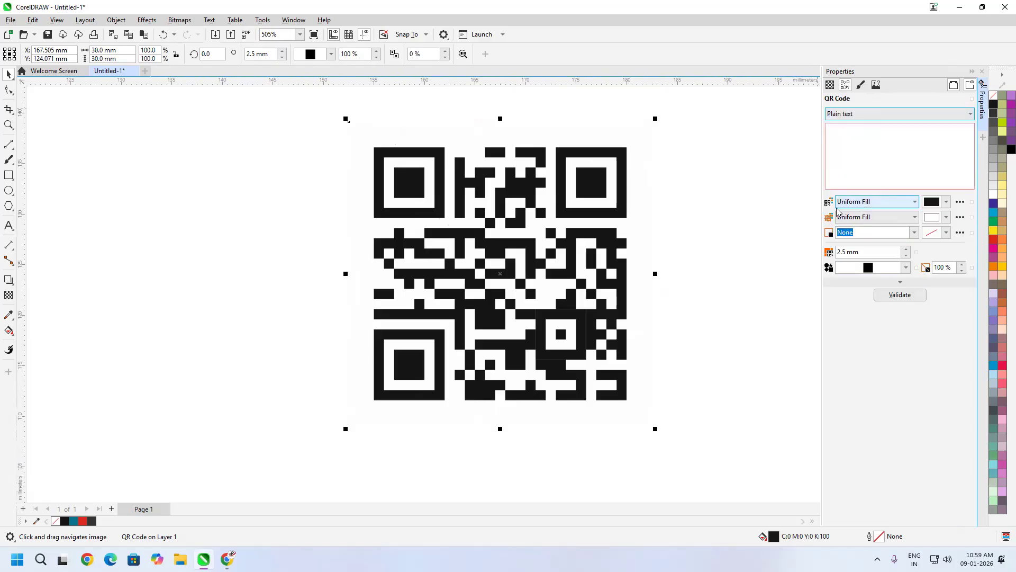
click(931, 171)
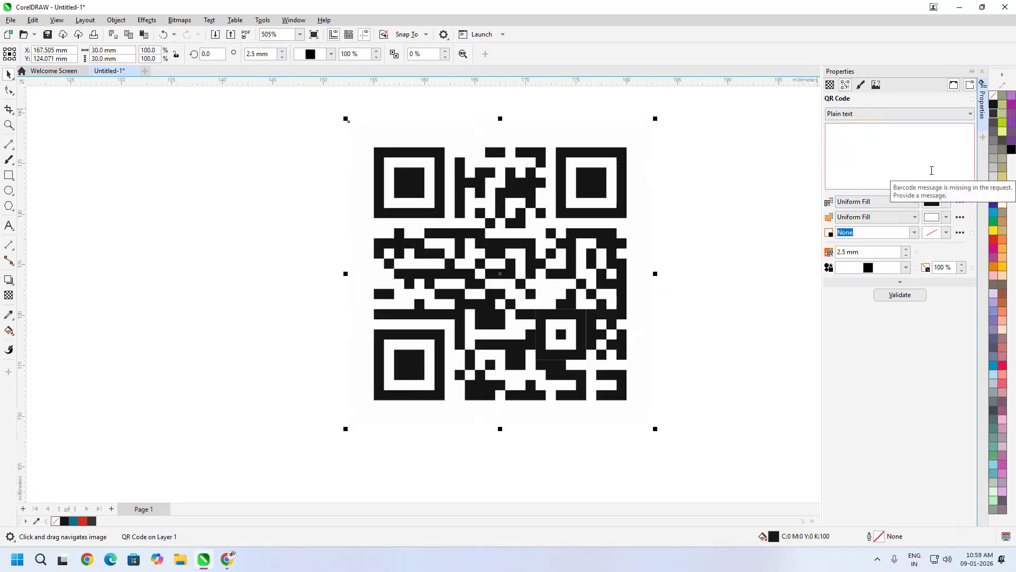
text(MY DIGITAL GURU)
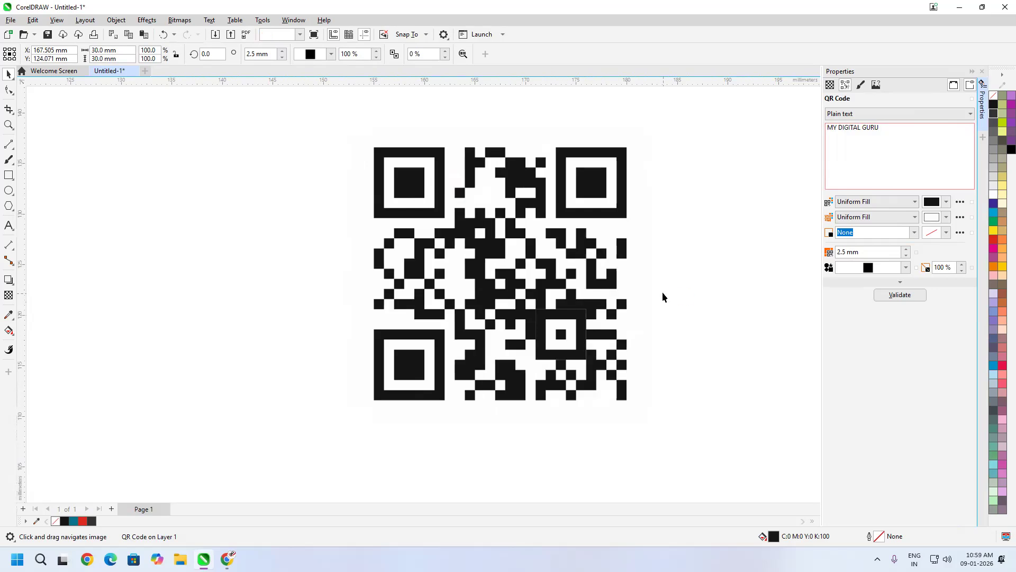
click(662, 291)
click(607, 225)
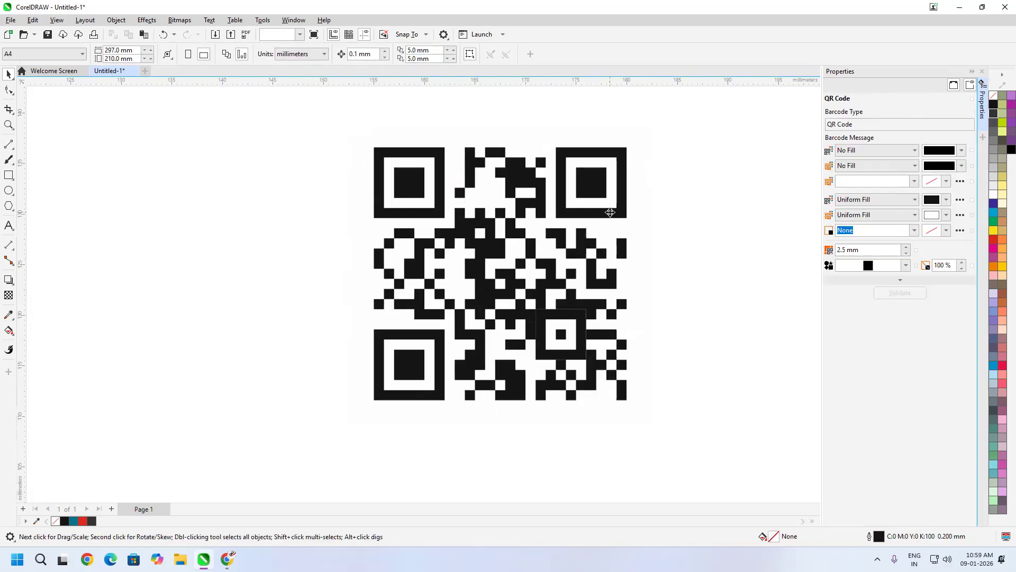
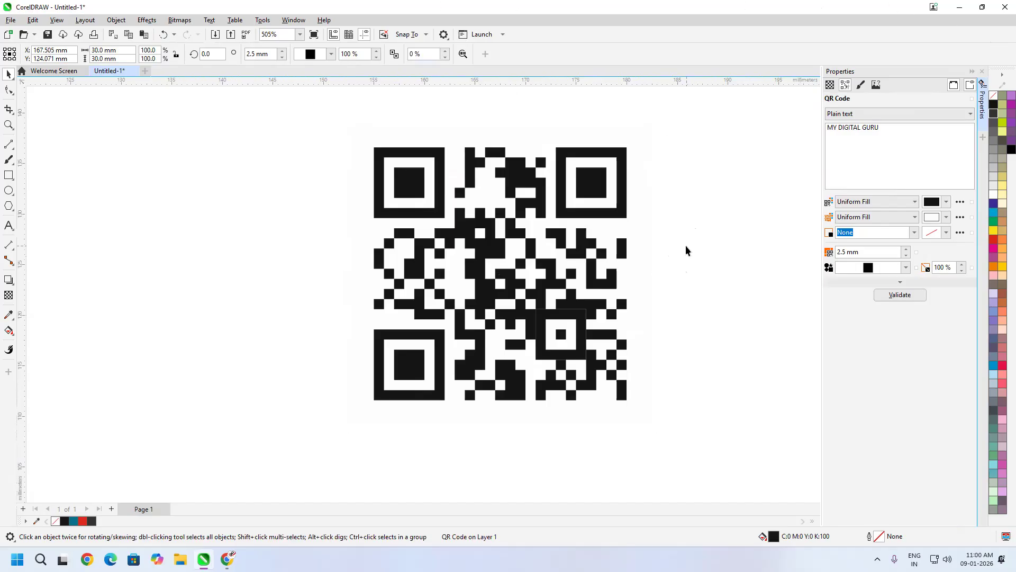
- Mix cyan, magenta and yellow with less black to colour the QR modules reddish-brown
click(946, 202)
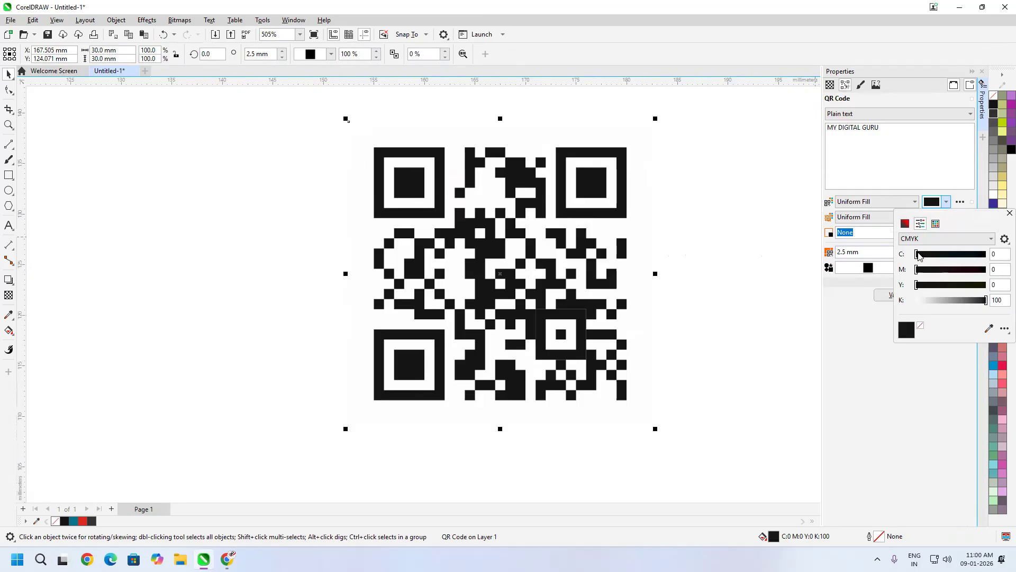
drag(917, 255, 956, 255)
drag(957, 297, 940, 254)
click(954, 270)
click(861, 320)
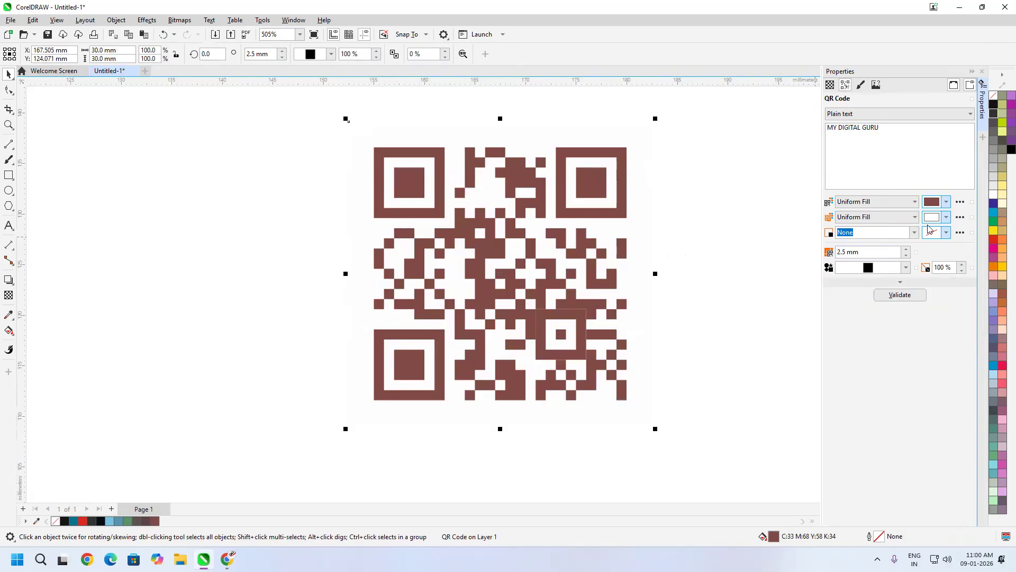
- Make the QR background light blue and give the modules a 0.1 mm outline
click(946, 217)
drag(936, 270, 966, 270)
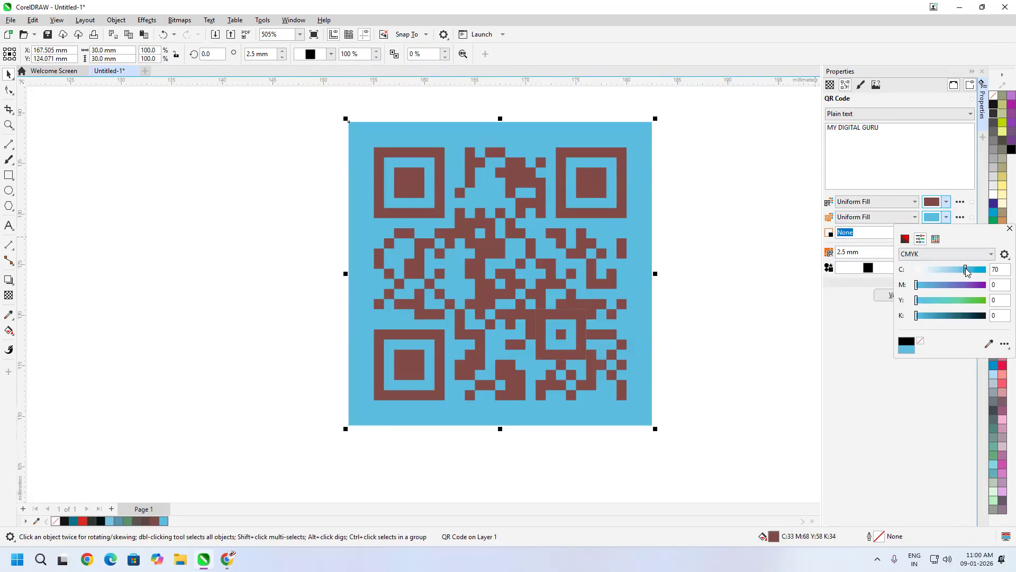
click(918, 421)
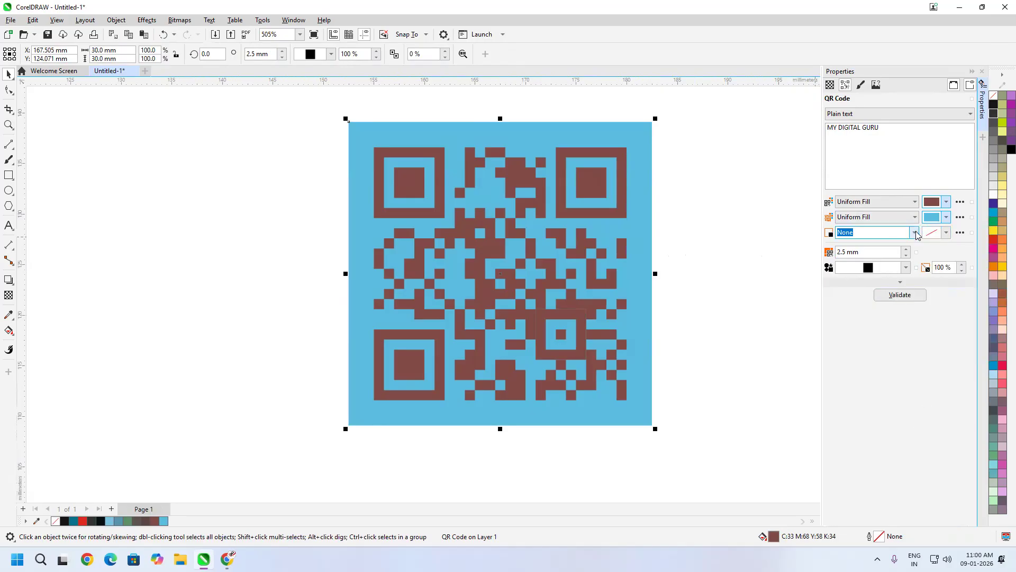
click(914, 232)
click(868, 260)
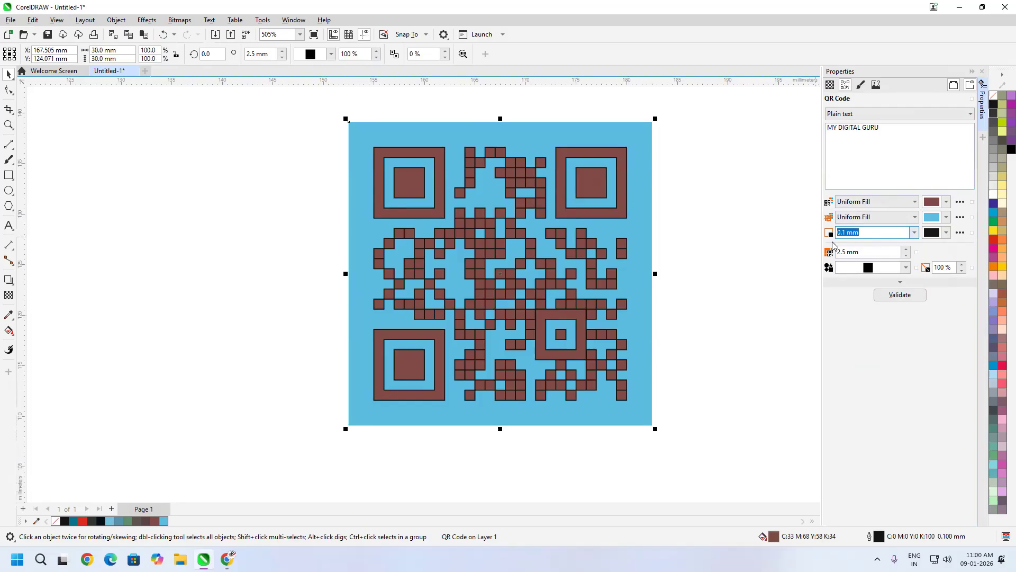
- Step the QR code size up to 2.8 mm
click(905, 248)
click(906, 248)
click(905, 248)
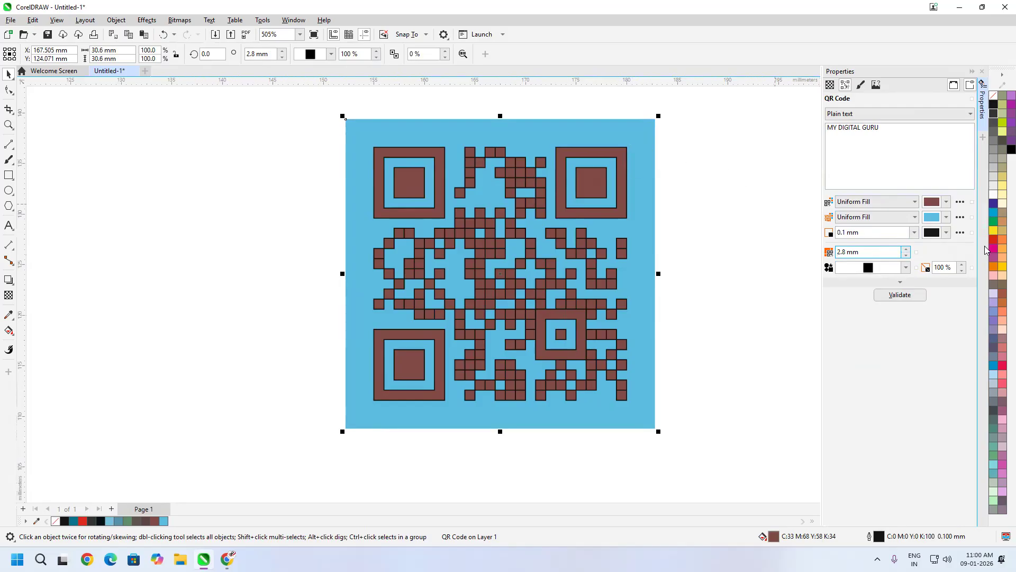
click(907, 271)
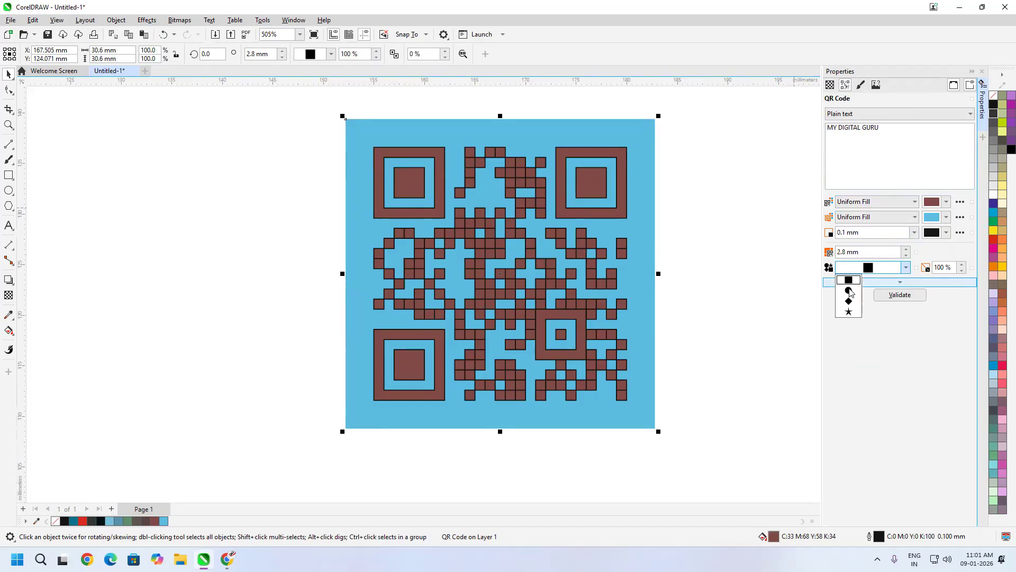
- Try round and diamond QR dots, then settle on star-shaped modules
click(847, 293)
click(907, 268)
click(849, 306)
click(907, 268)
click(850, 316)
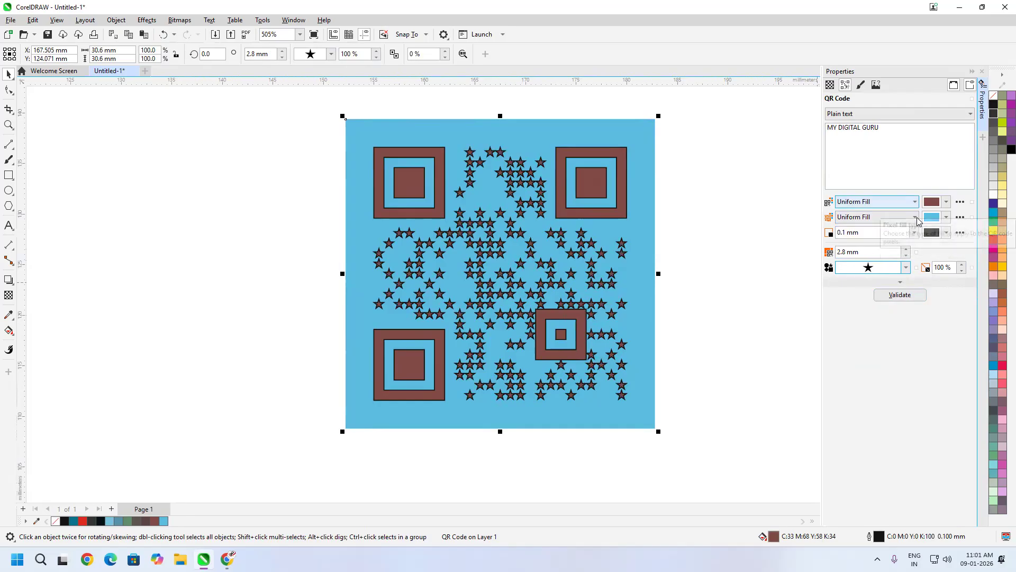
- Set the module outline to None, keep Plain text content, and deselect the QR code
click(909, 232)
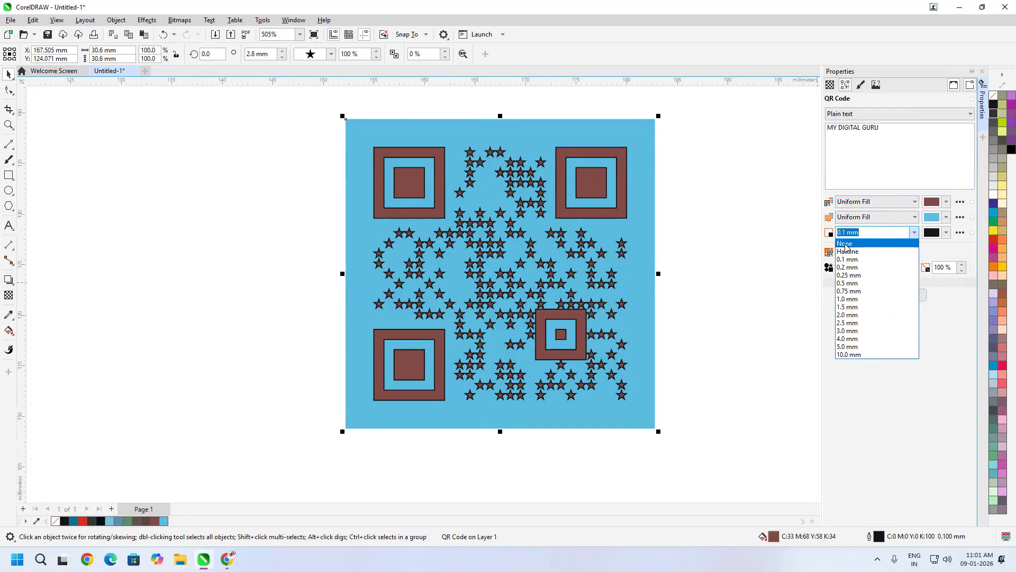
click(846, 243)
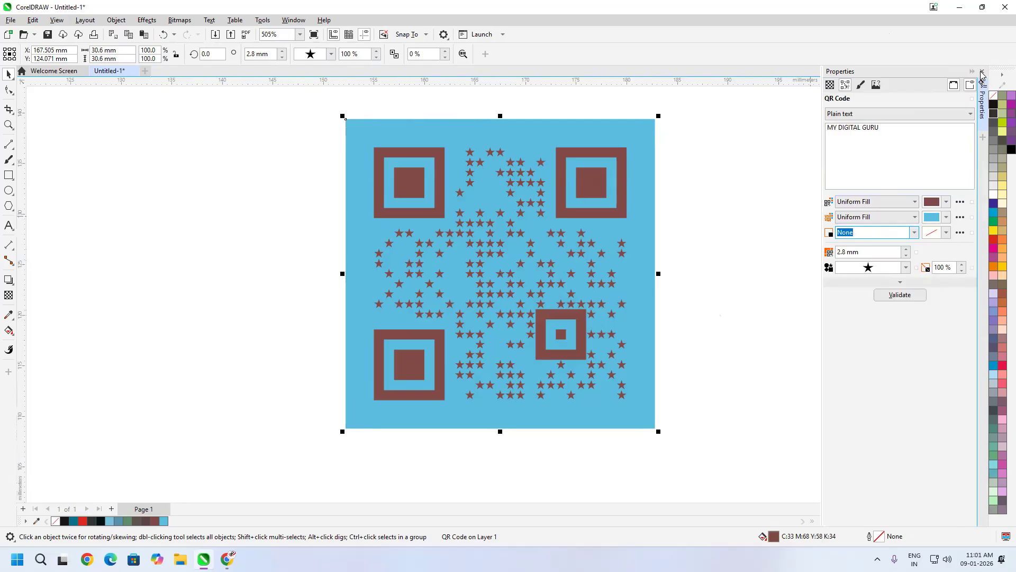
click(951, 113)
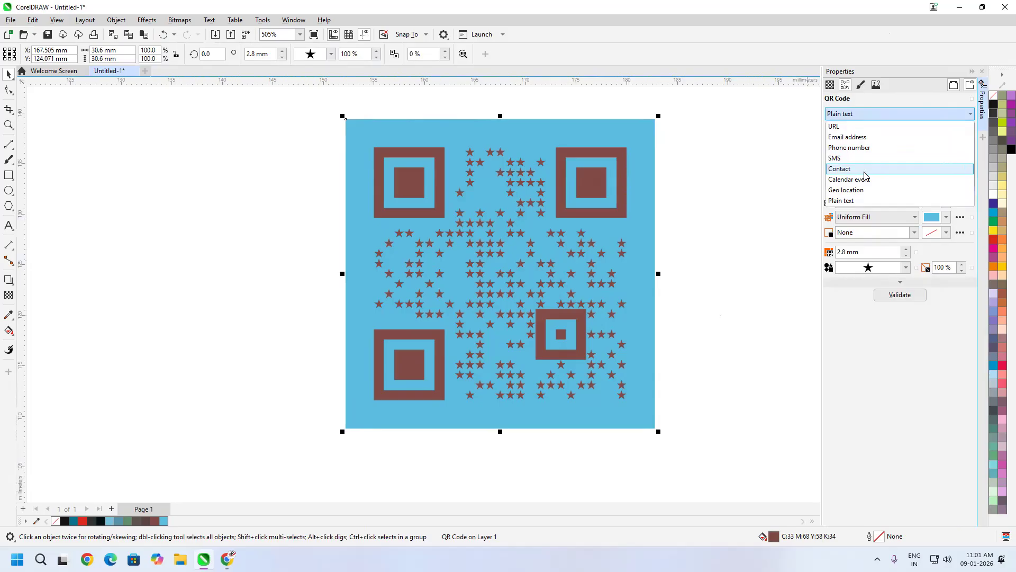
click(916, 424)
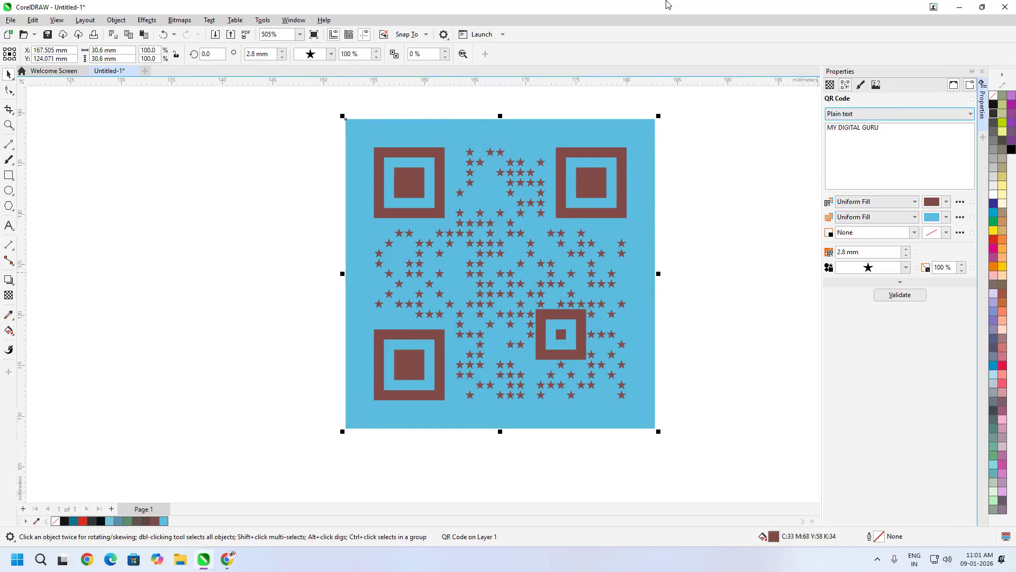
click(733, 230)
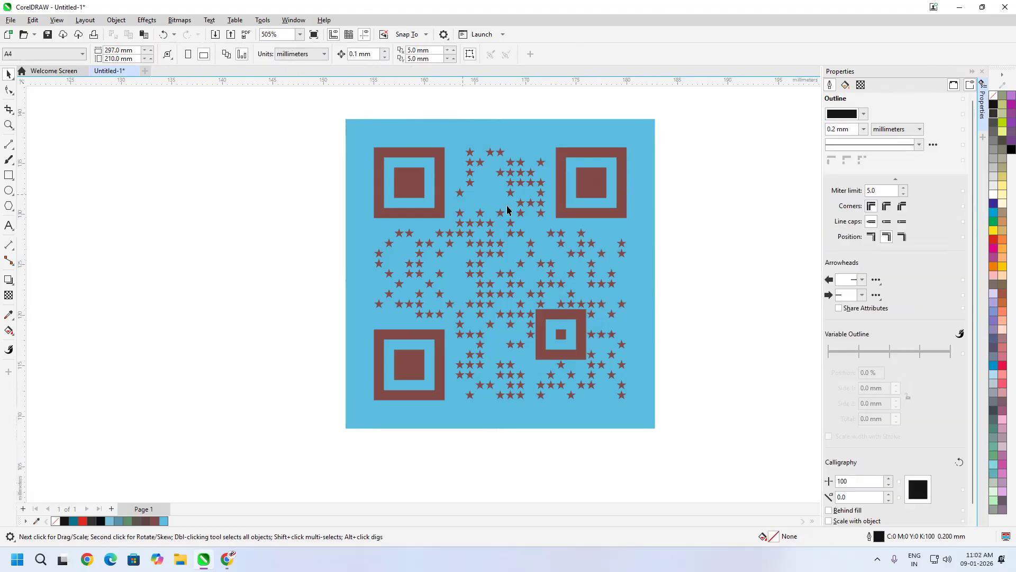
- Delete the QR code and launch the barcode wizard from Object > Insert
drag(692, 122, 202, 408)
key(Delete)
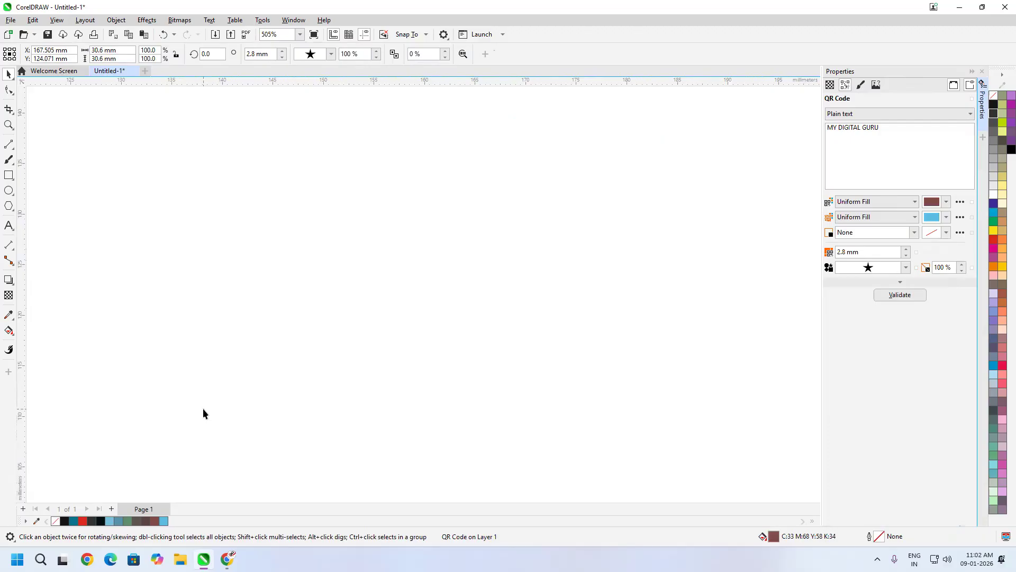
click(117, 20)
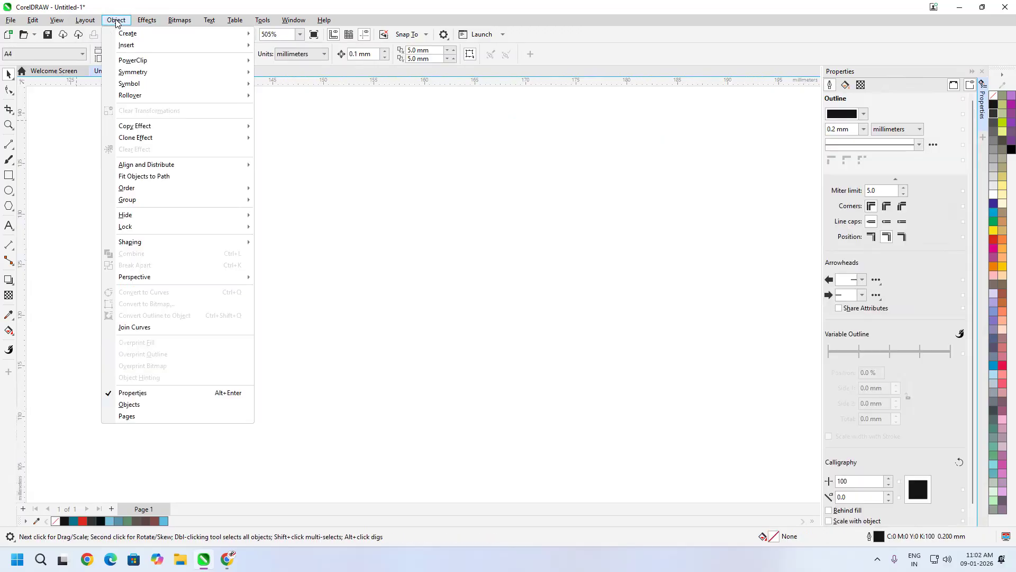
mouse_move(175, 45)
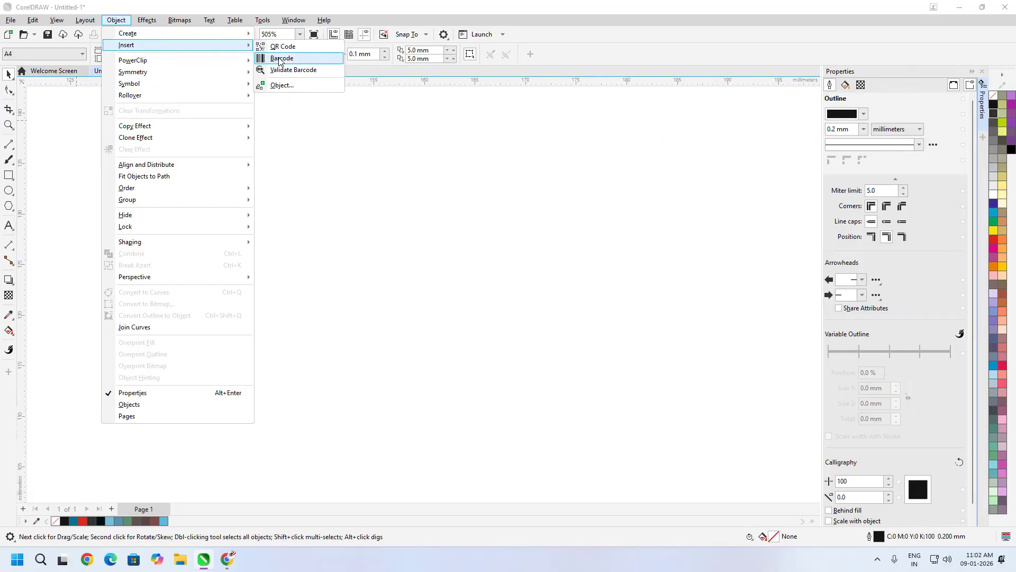
click(280, 59)
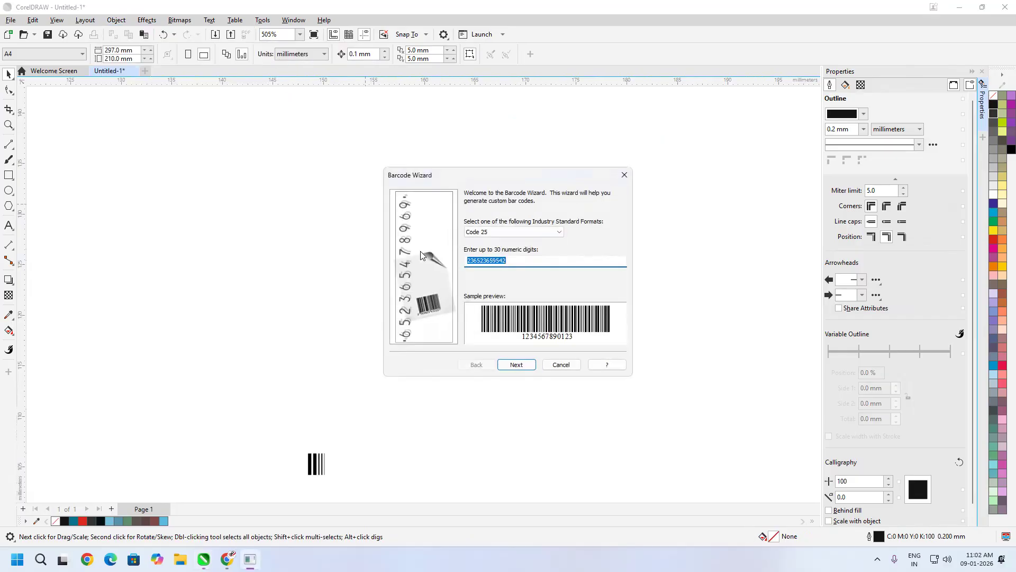
- Try Code 39, EAN-13, ITF and JAN-8 formats, dismissing the invalid JAN input warning
click(529, 264)
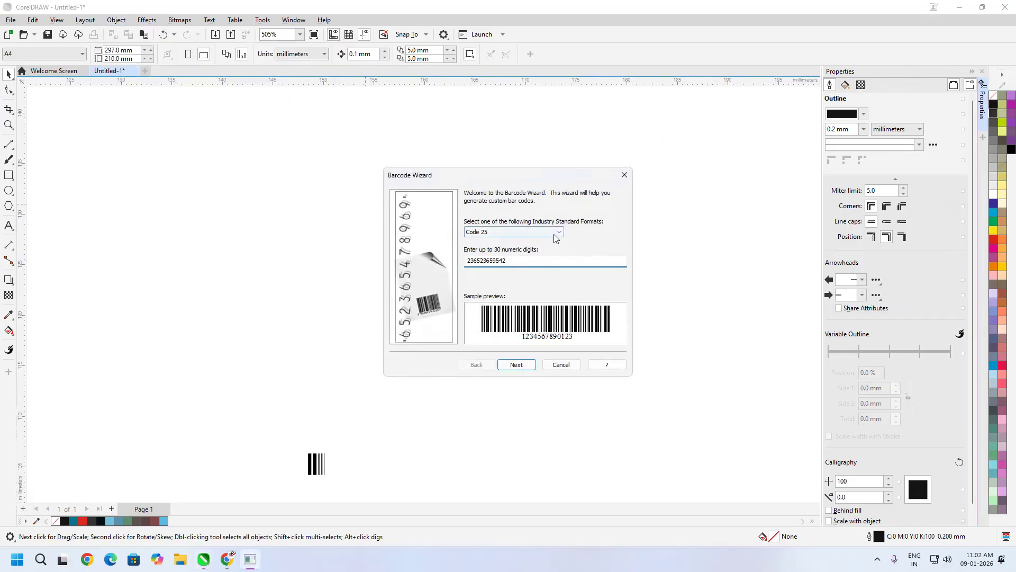
click(497, 232)
click(496, 258)
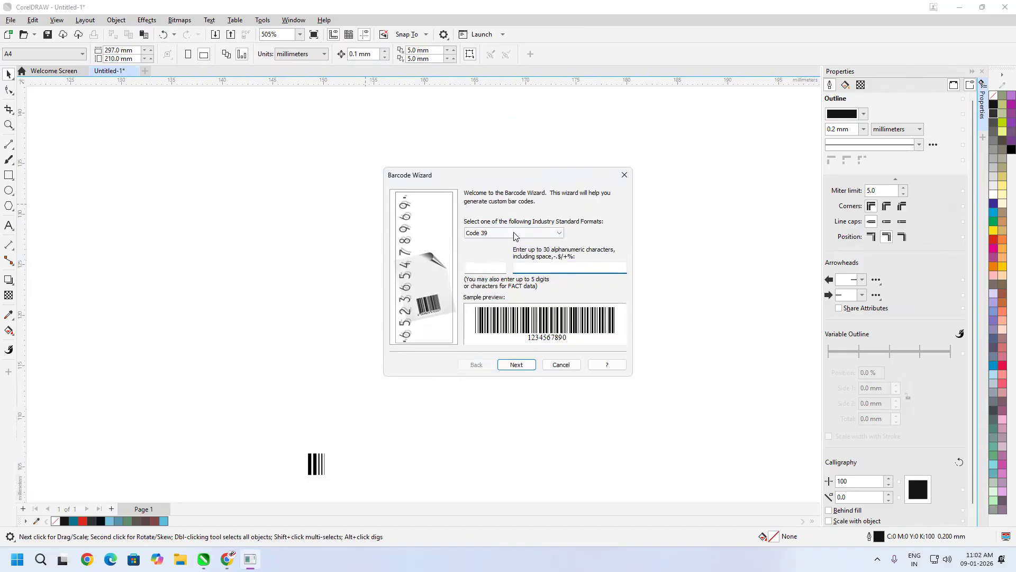
click(512, 234)
click(515, 267)
click(524, 240)
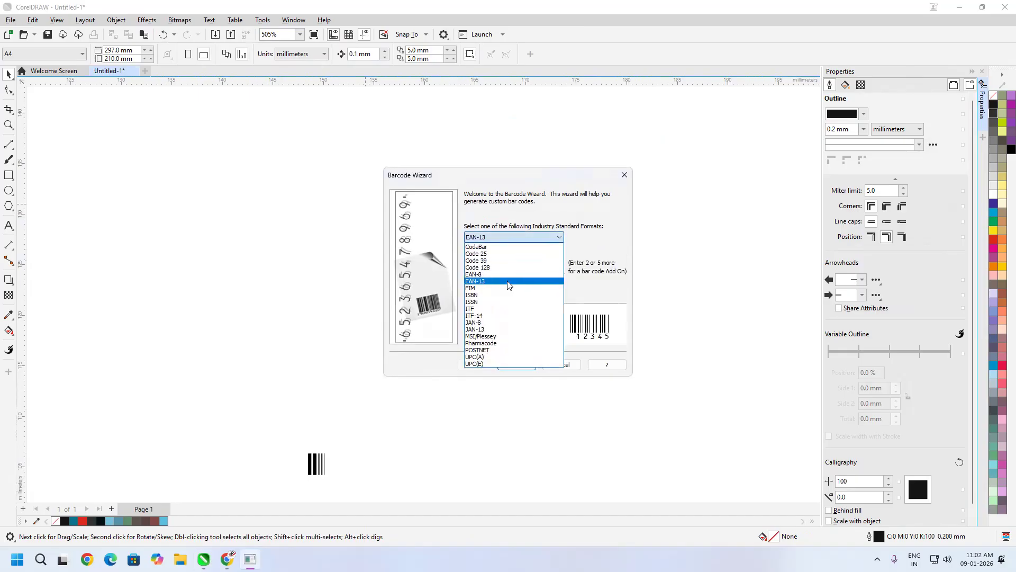
click(516, 307)
click(528, 233)
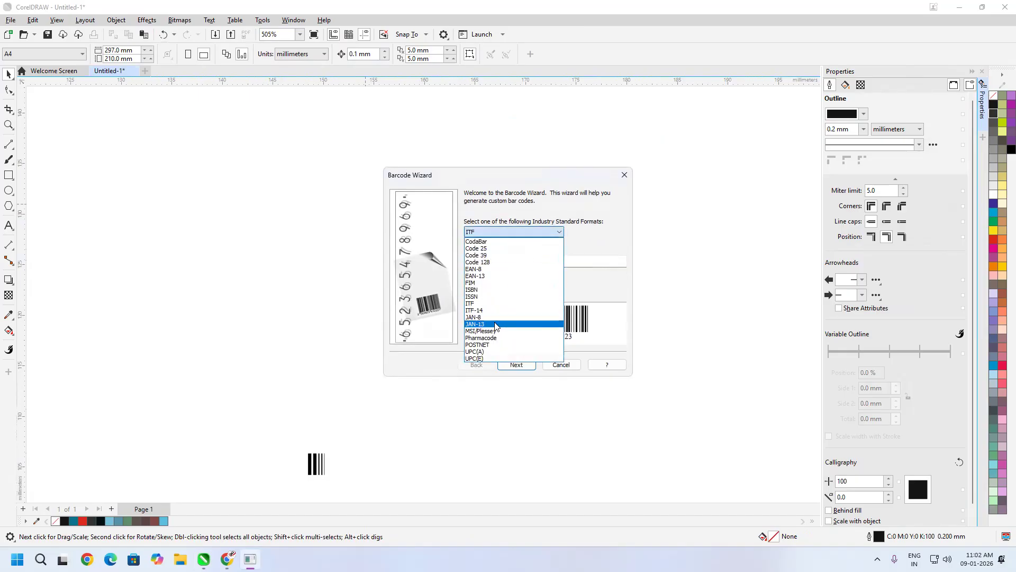
click(513, 317)
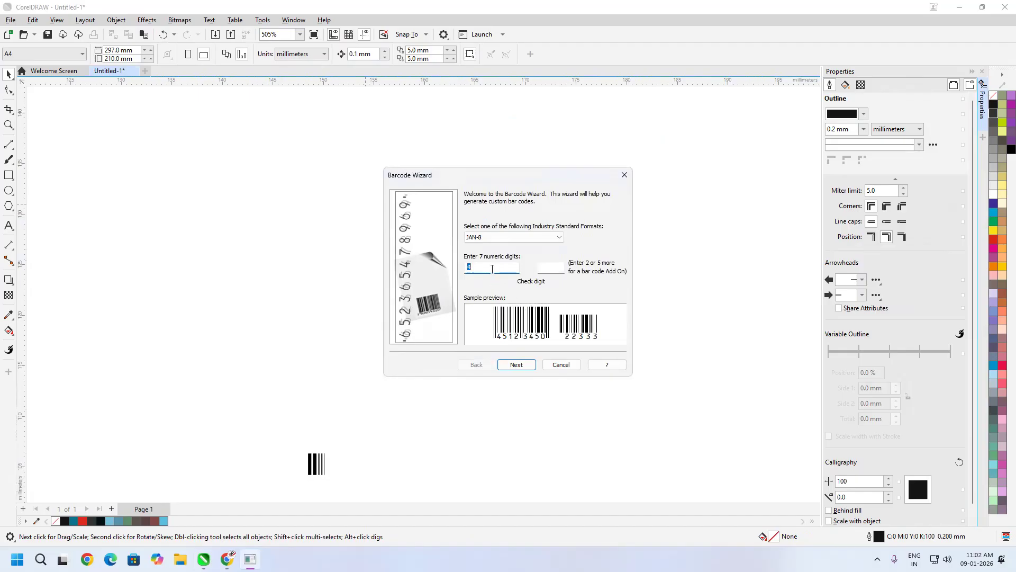
key(Return)
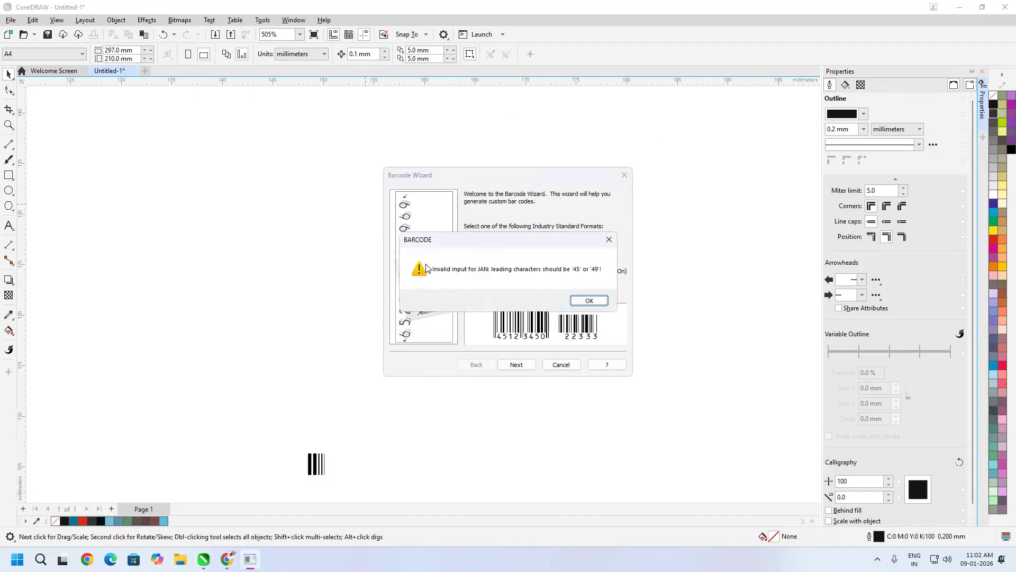
click(590, 302)
click(546, 238)
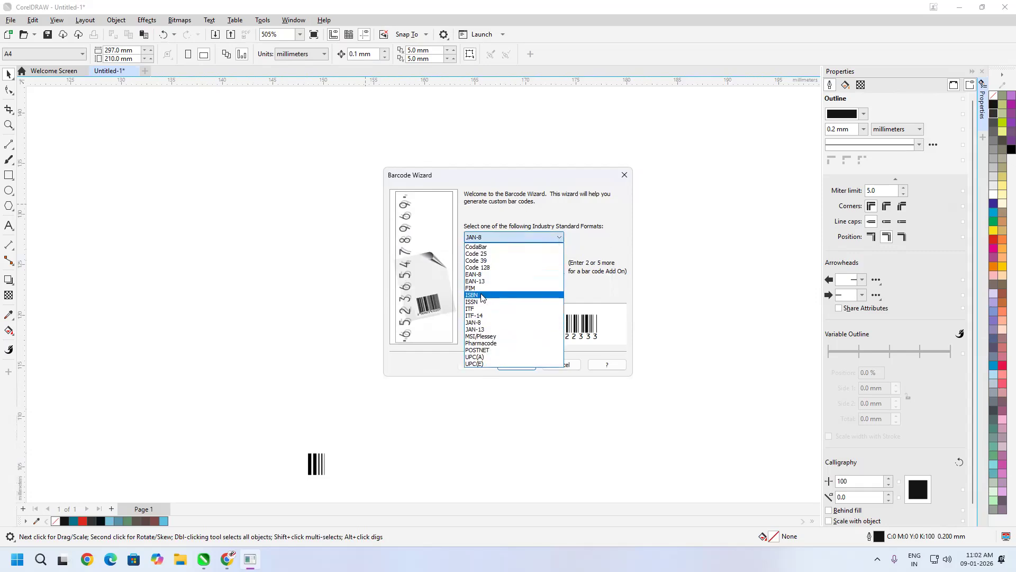
click(485, 261)
click(528, 267)
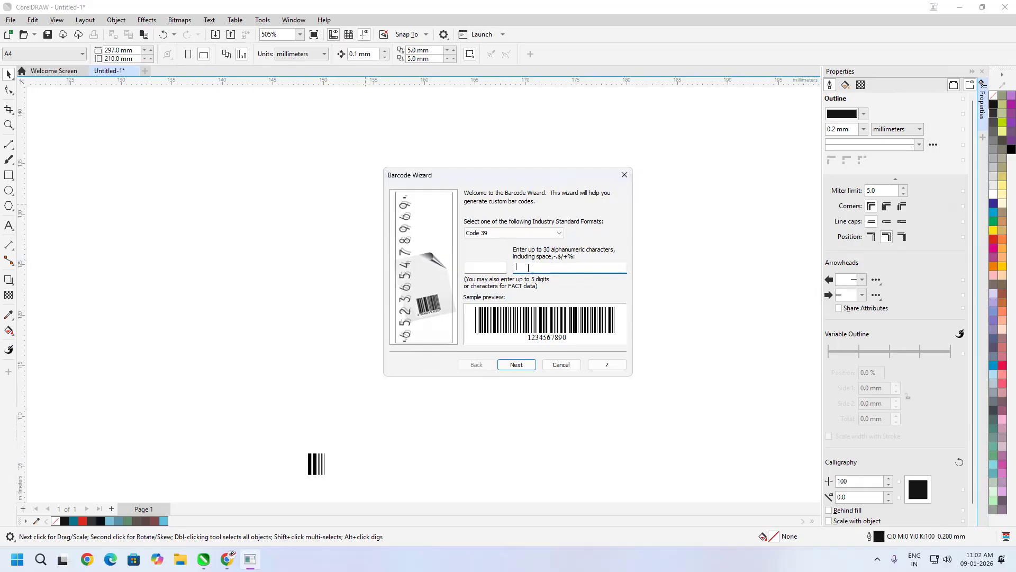
text(2154642134966431)
click(485, 267)
text(21225)
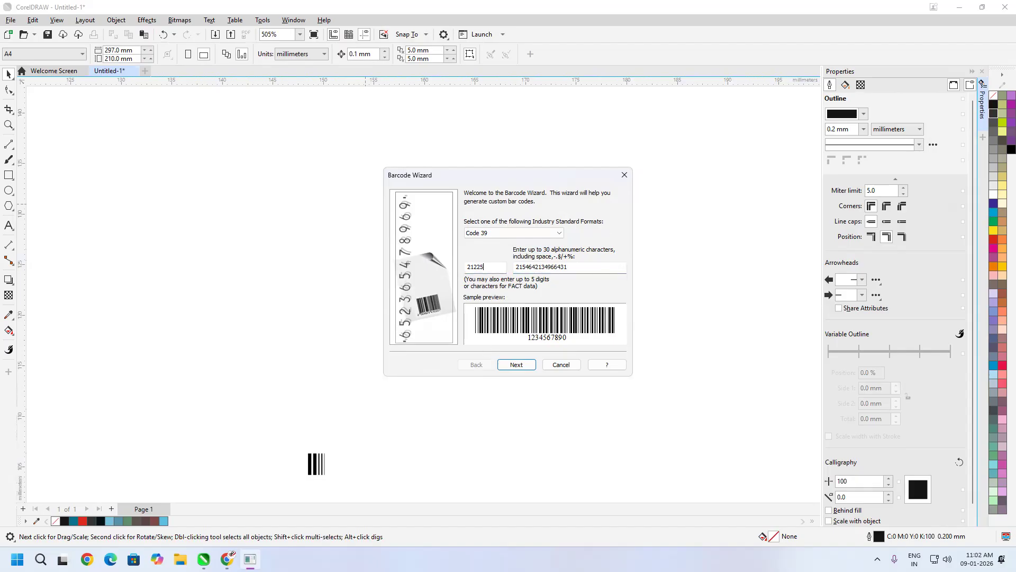
click(517, 366)
click(517, 366)
click(515, 367)
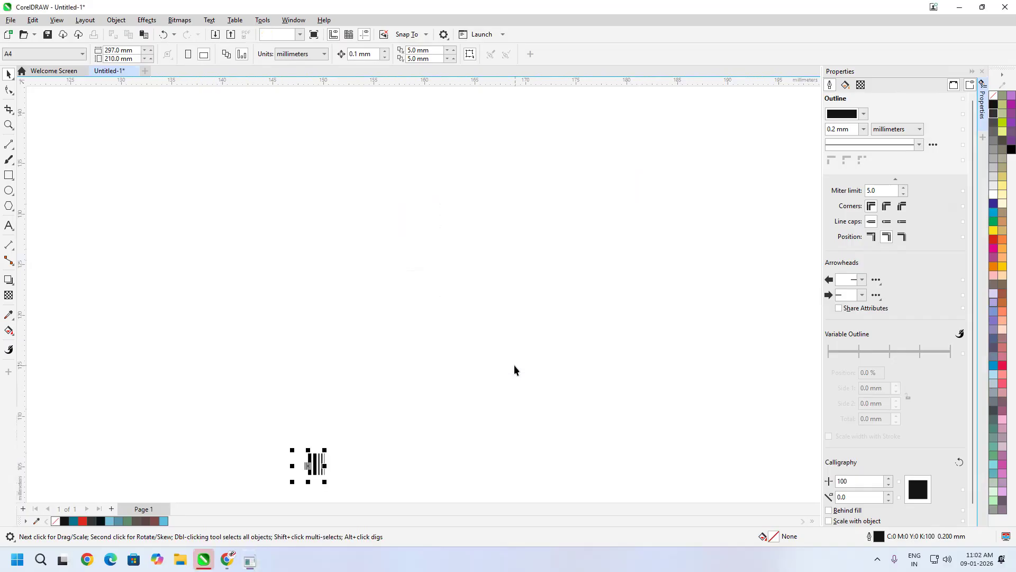
- Select and double-click the barcode object, then deselect and close the Properties docker
scroll(488, 264, down, 3)
scroll(445, 360, up, 1)
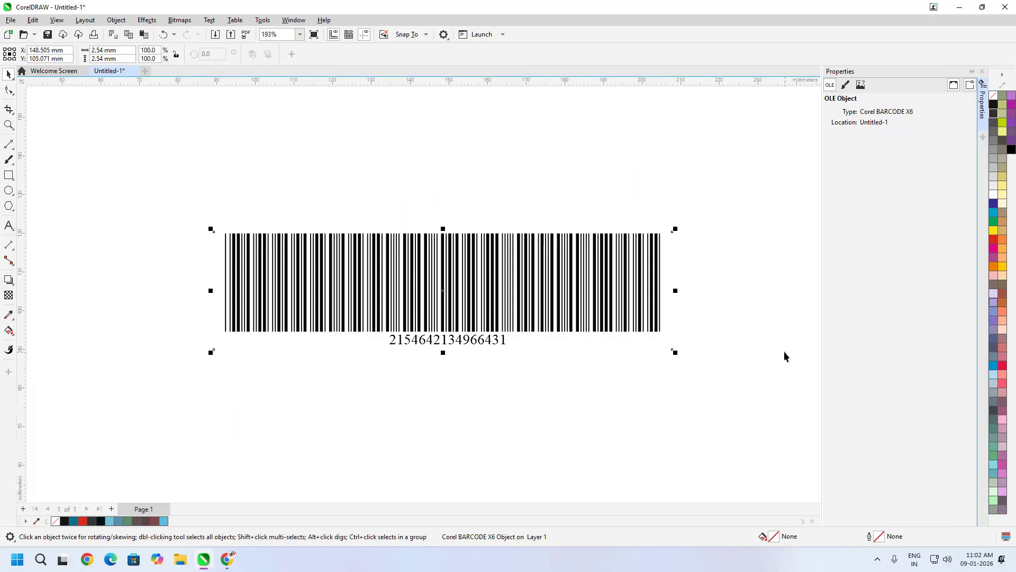
scroll(650, 215, up, 1)
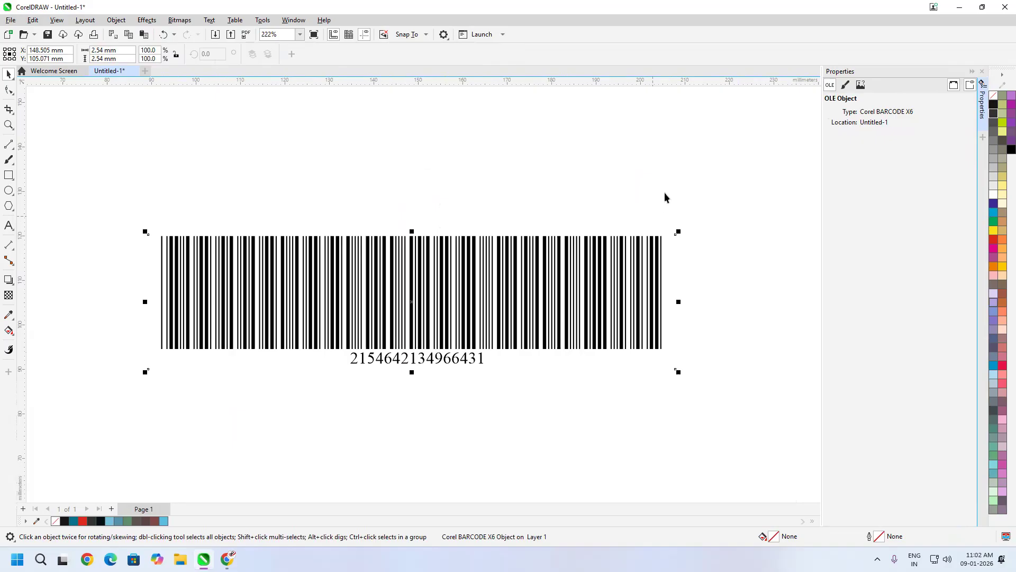
scroll(562, 259, down, 7)
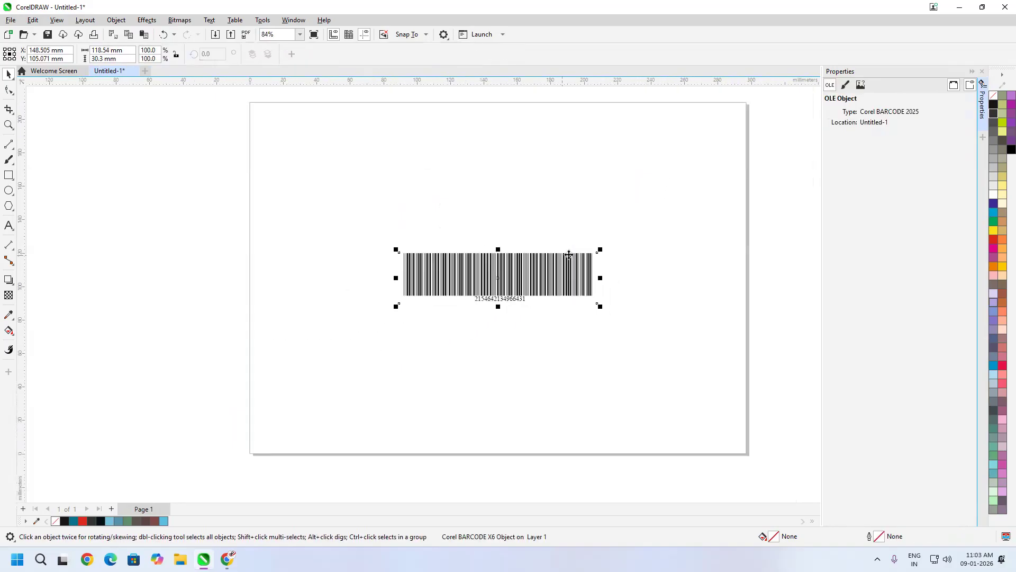
click(659, 204)
double_click(503, 273)
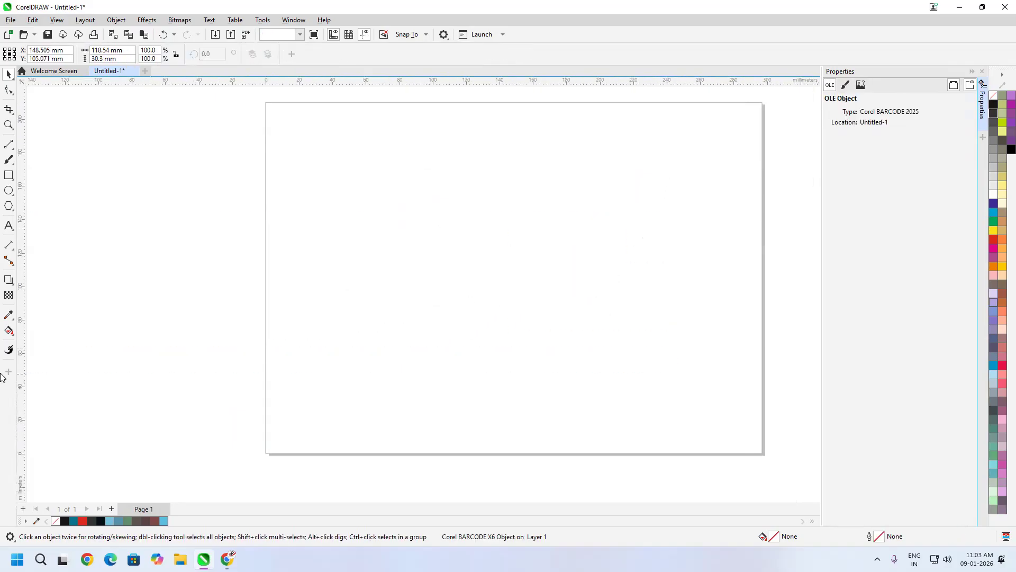
click(97, 347)
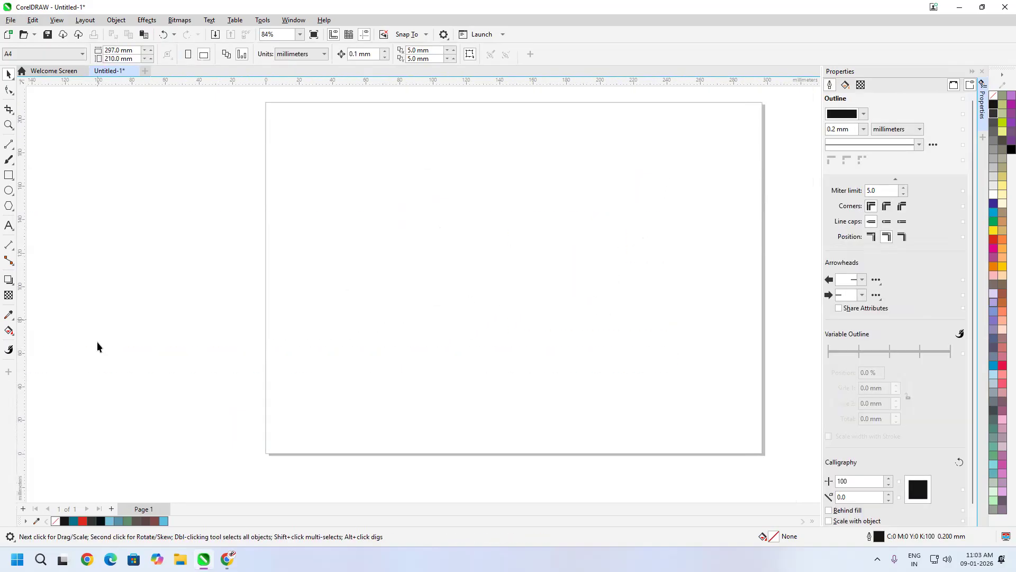
click(983, 72)
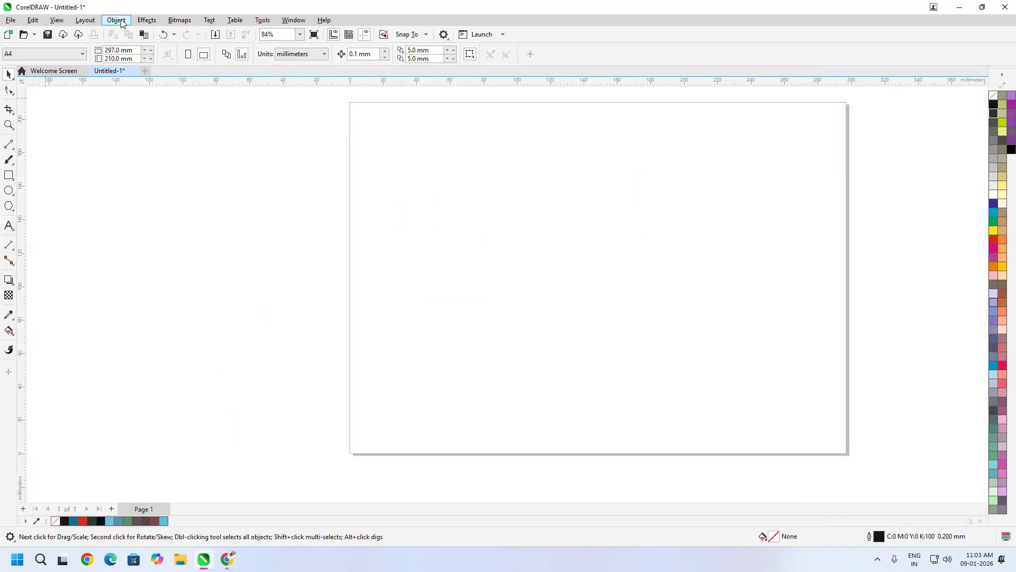
- Choose Object > Symmetry > Create New Symmetry to start a mirrored drawing
click(116, 20)
mouse_move(136, 46)
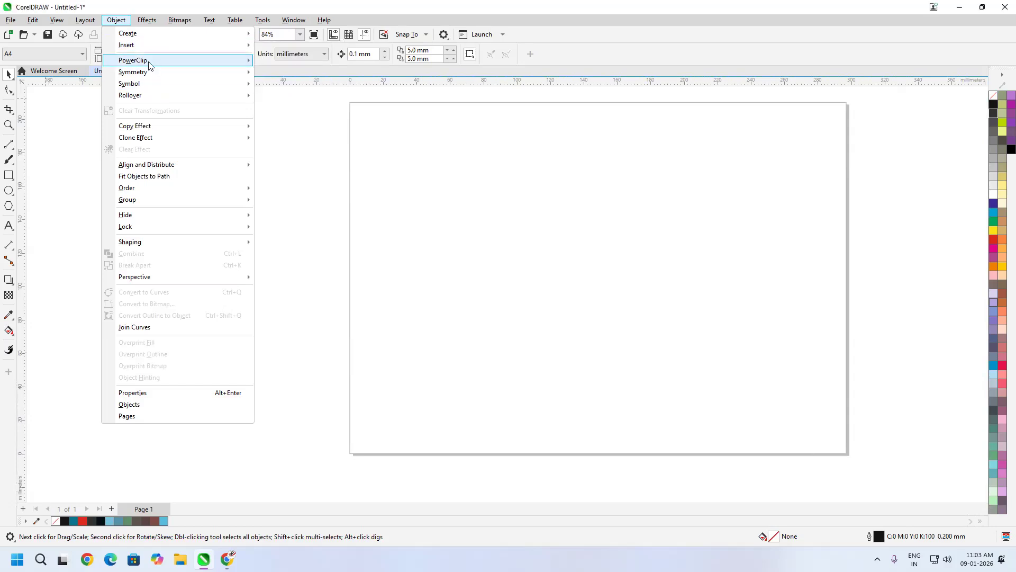
mouse_move(169, 76)
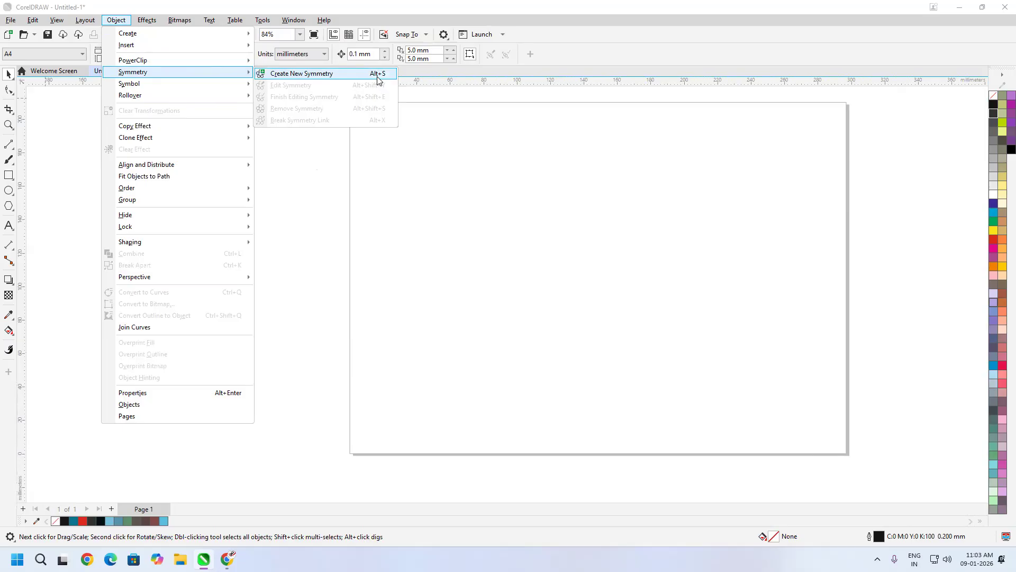
click(317, 74)
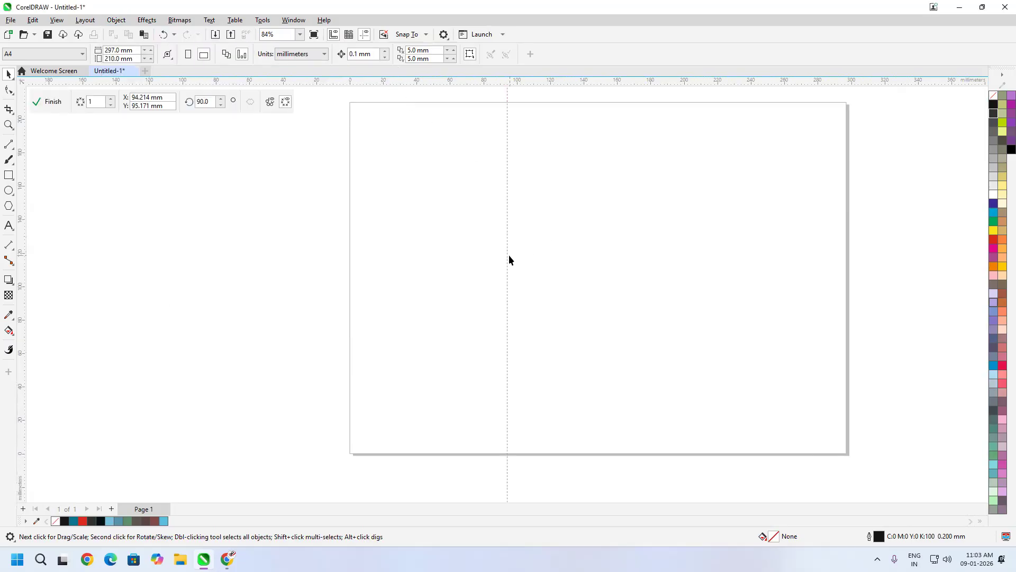
- Move the mirror line to about 141 mm, raise the count to 12, and centre it
drag(508, 255, 585, 256)
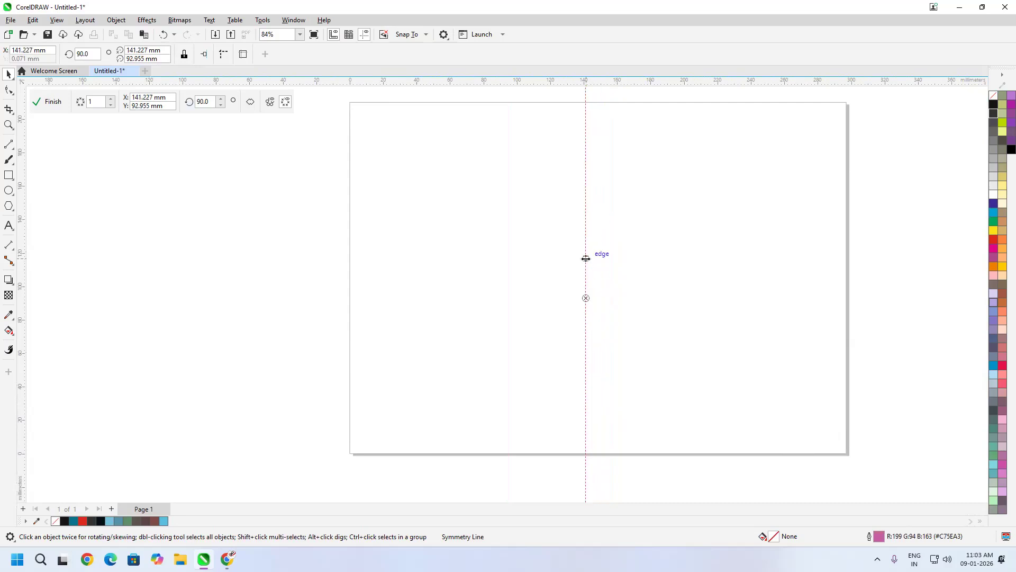
click(110, 99)
click(109, 99)
click(110, 99)
click(109, 99)
click(110, 99)
click(109, 99)
click(110, 99)
click(110, 99)
click(109, 99)
click(109, 99)
click(110, 99)
drag(586, 299, 589, 261)
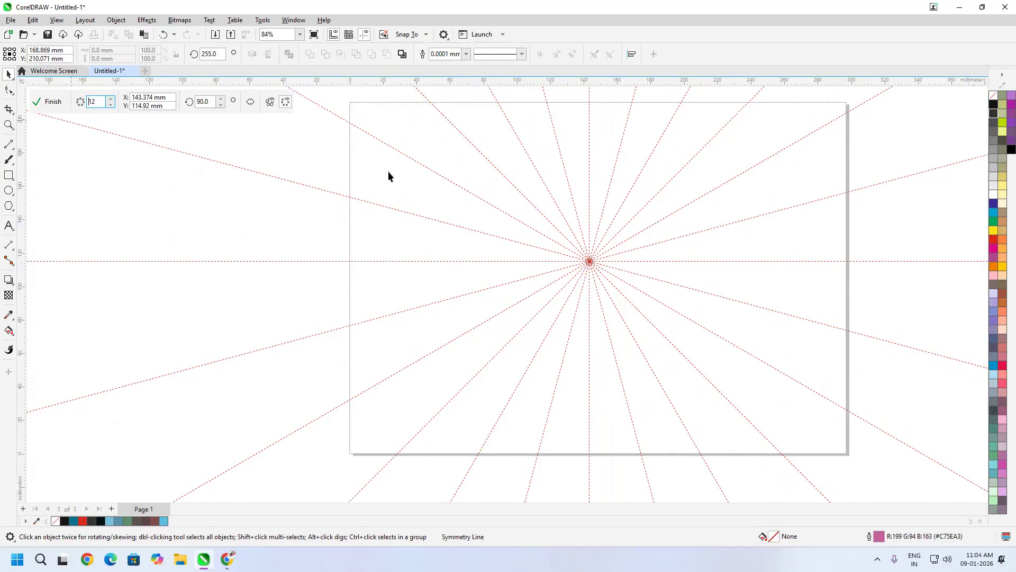
click(9, 146)
- Draw a bowed 3-point petal curve along the vertical mirror line
click(46, 192)
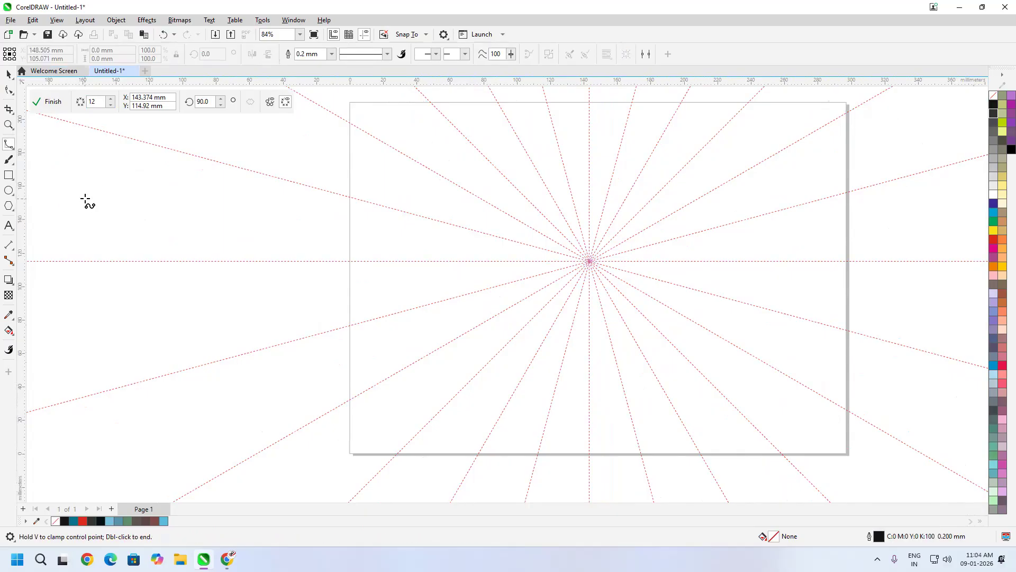
click(9, 146)
click(52, 214)
scroll(562, 307, up, 3)
scroll(553, 301, up, 5)
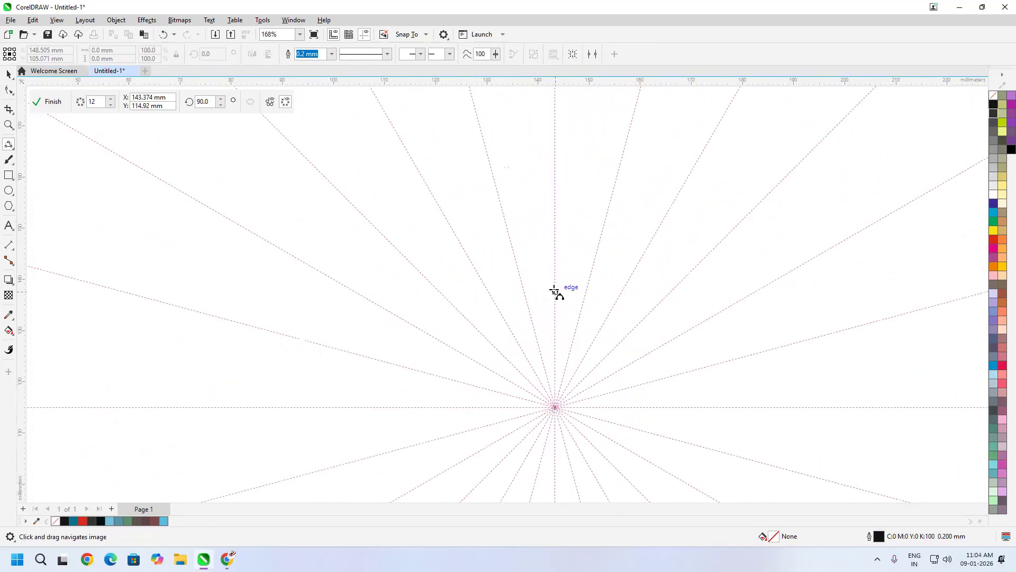
drag(555, 232, 556, 342)
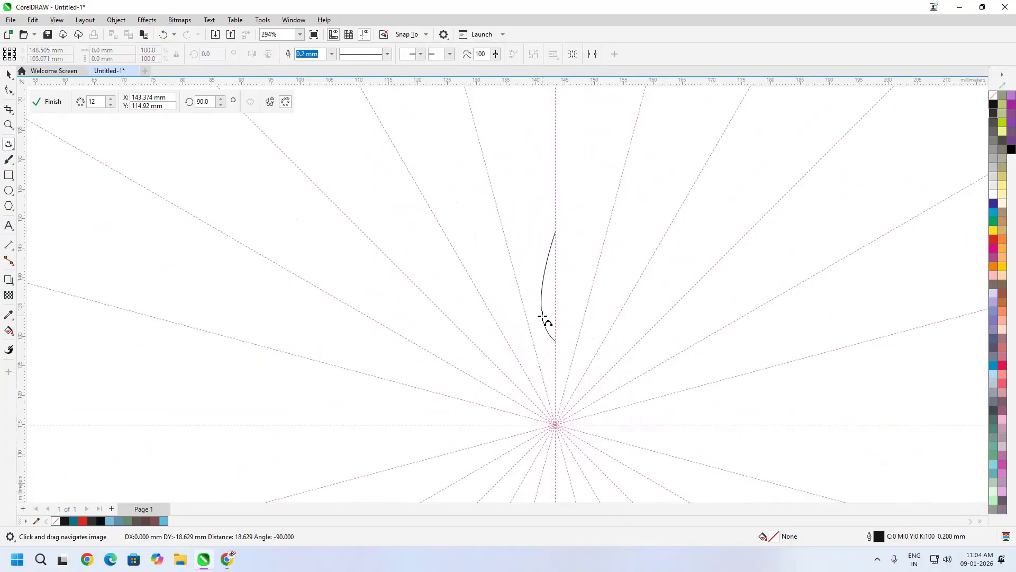
click(541, 316)
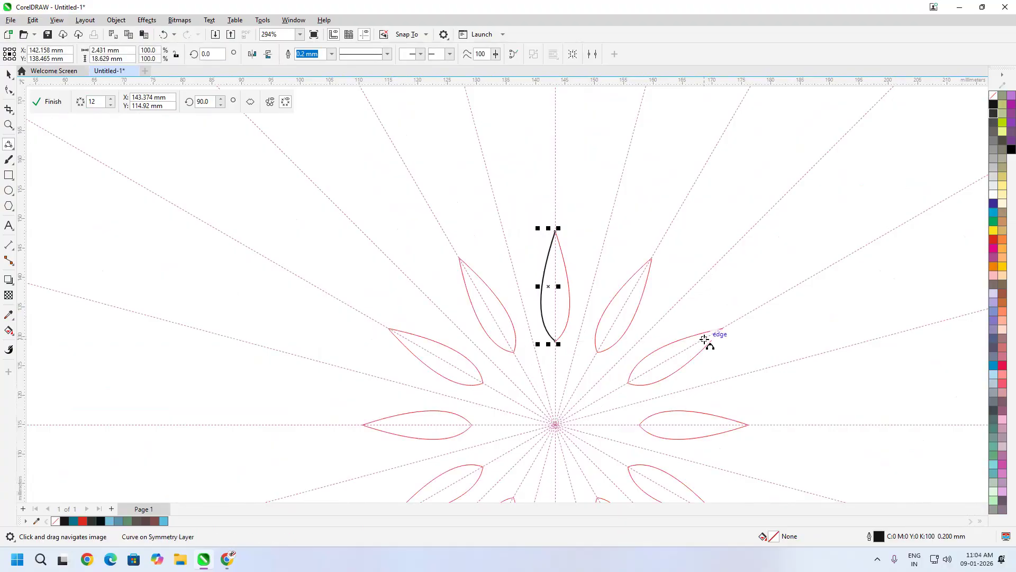
- Begin a small ellipse circle just below the top petal
scroll(563, 238, up, 1)
scroll(584, 237, up, 2)
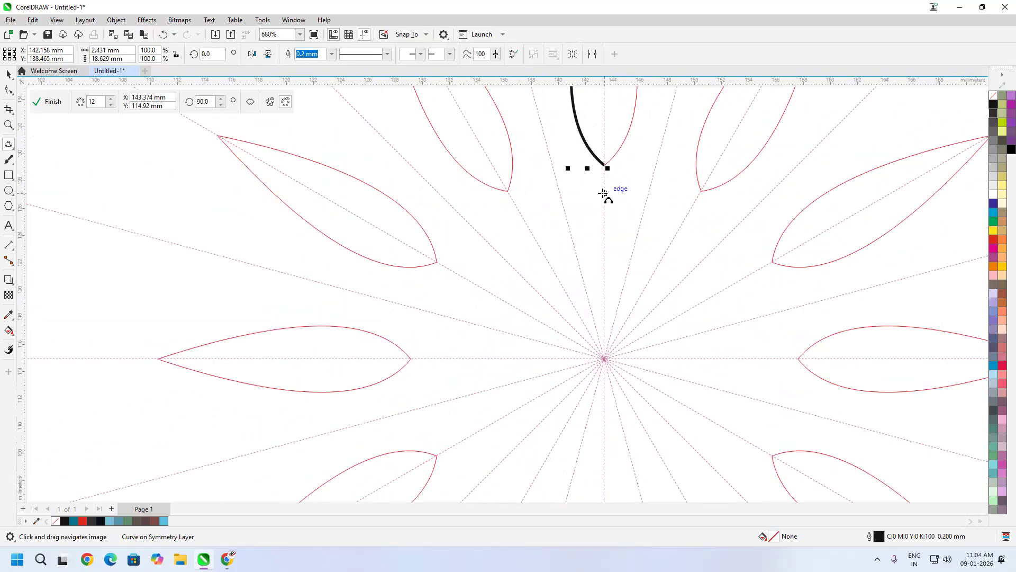
click(8, 191)
drag(588, 223, 585, 200)
- Finish the small mirrored circle and nudge it slightly right
drag(585, 201, 589, 208)
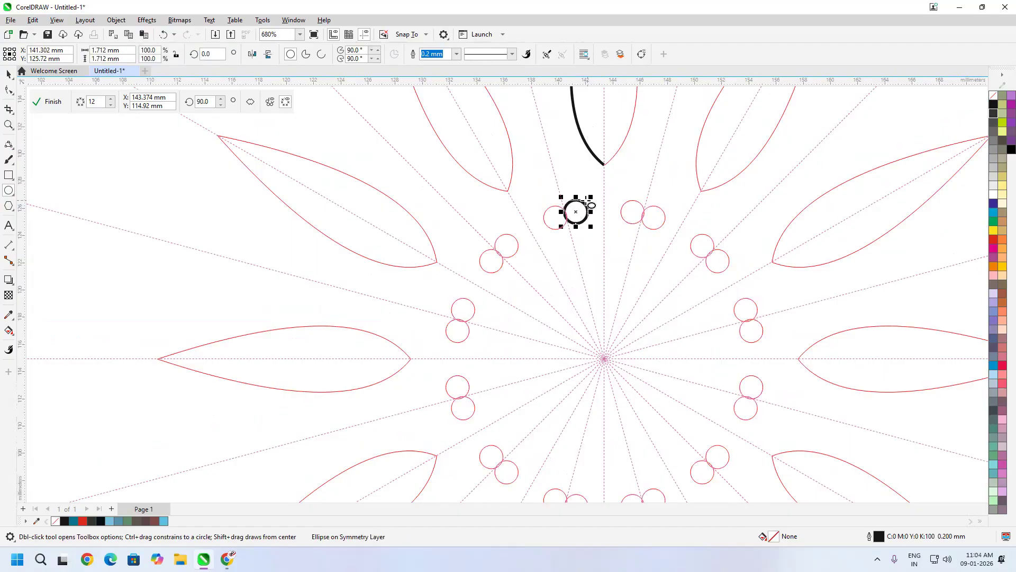
scroll(587, 215, up, 1)
scroll(583, 212, up, 3)
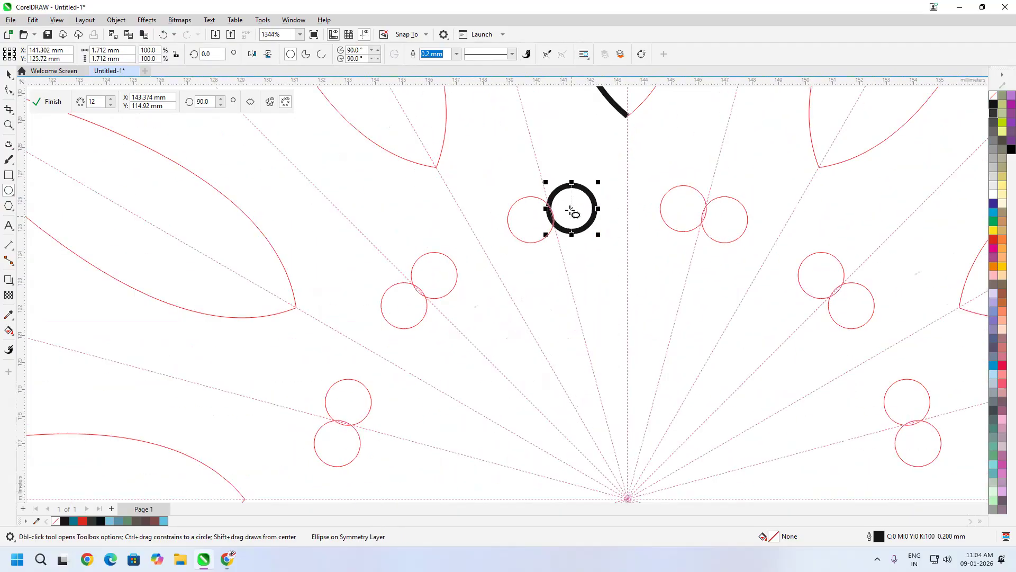
key(space)
drag(598, 225, 604, 226)
scroll(624, 231, down, 1)
scroll(623, 232, down, 4)
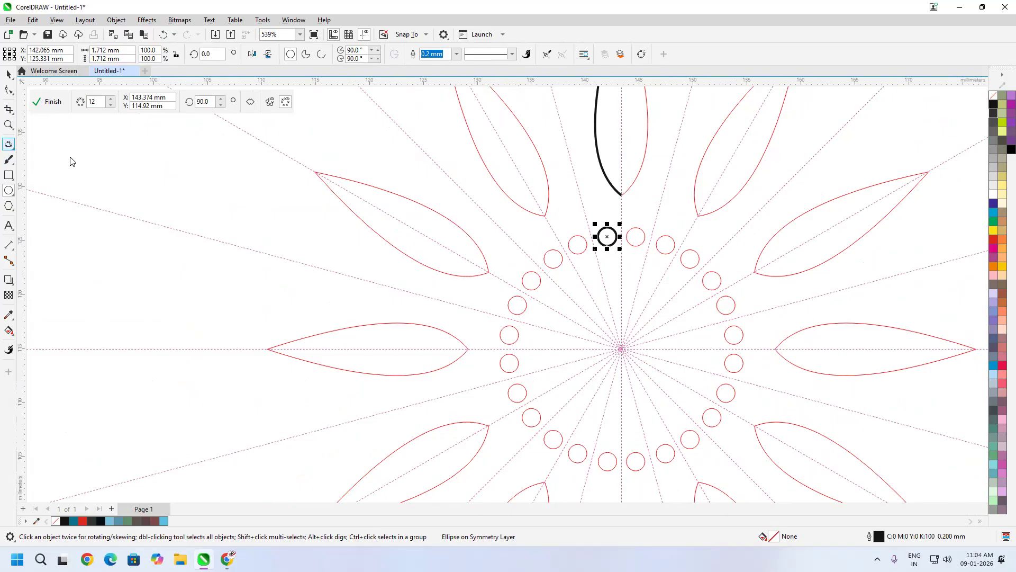
scroll(588, 321, up, 3)
- Draw two 3-point arcs forming the outer and inner scalloped rings
drag(596, 271, 637, 263)
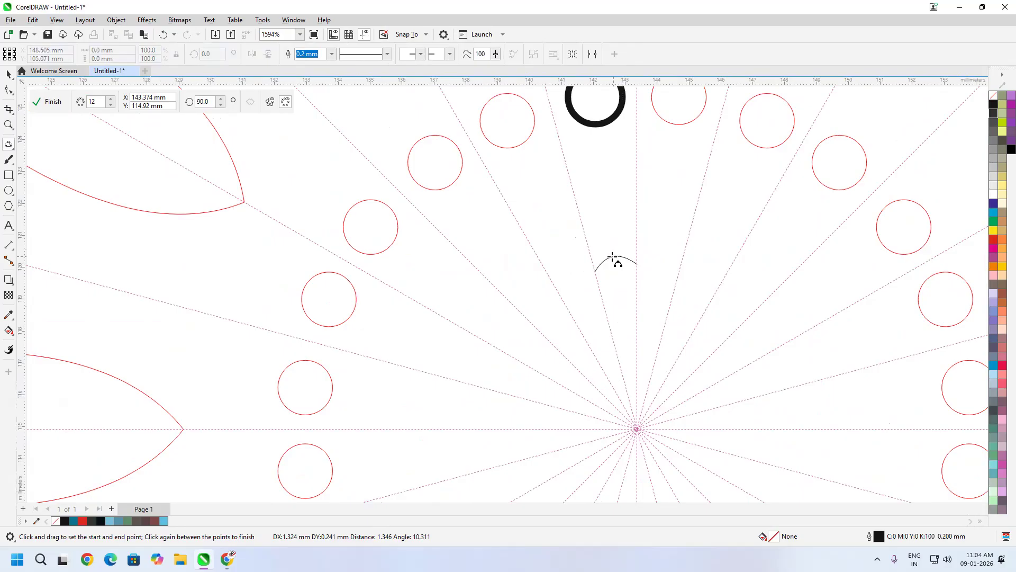
click(617, 259)
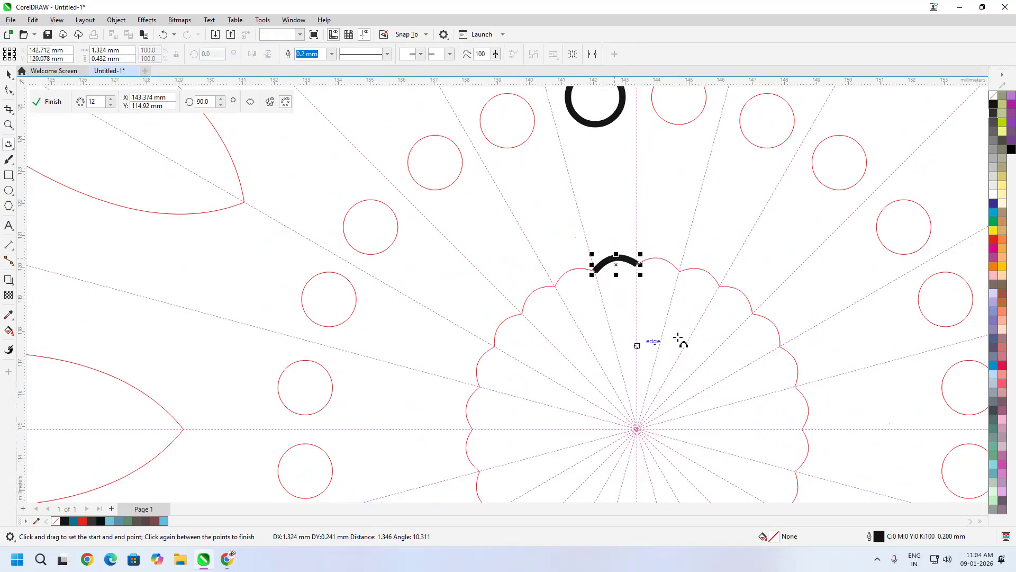
scroll(681, 318, up, 3)
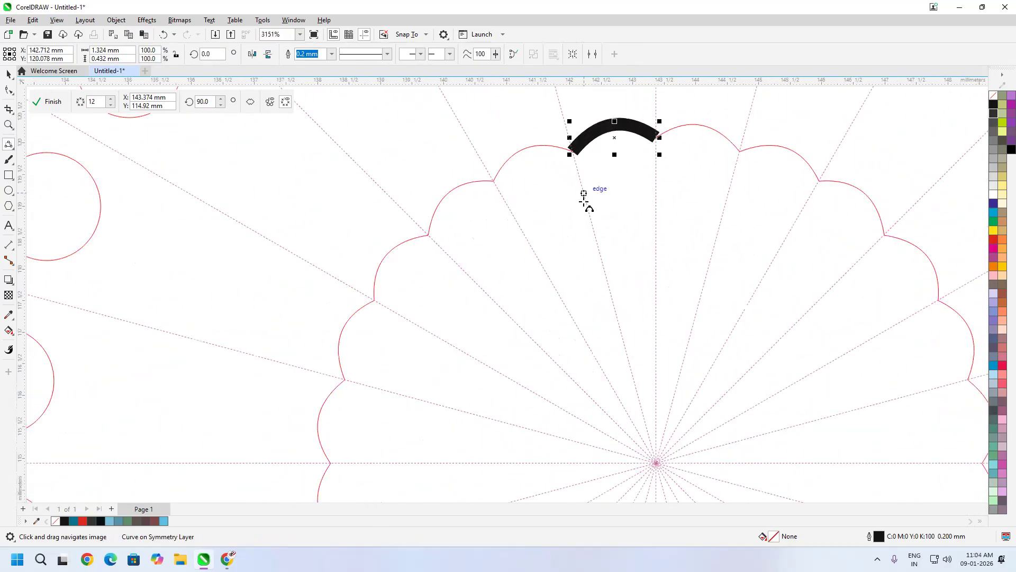
drag(590, 214, 656, 209)
click(621, 198)
scroll(681, 200, down, 1)
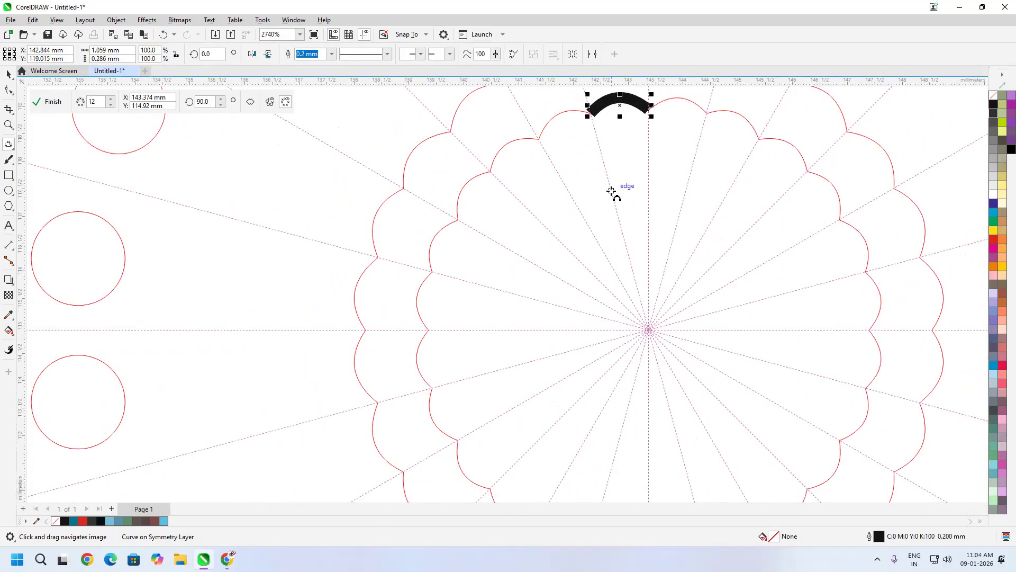
- Add two more arcs, including the innermost scalloped ring around the centre
drag(611, 189, 649, 186)
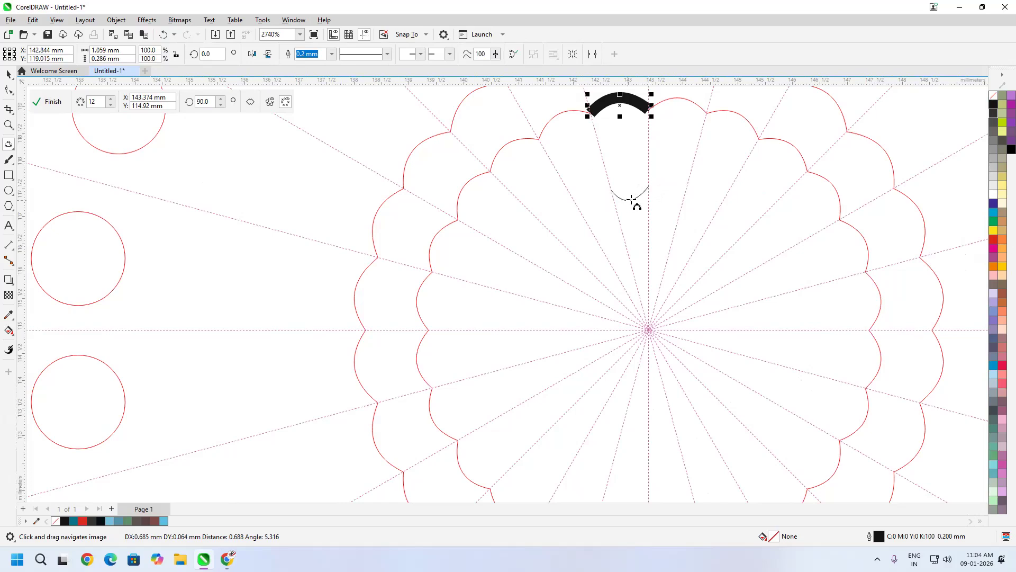
click(636, 196)
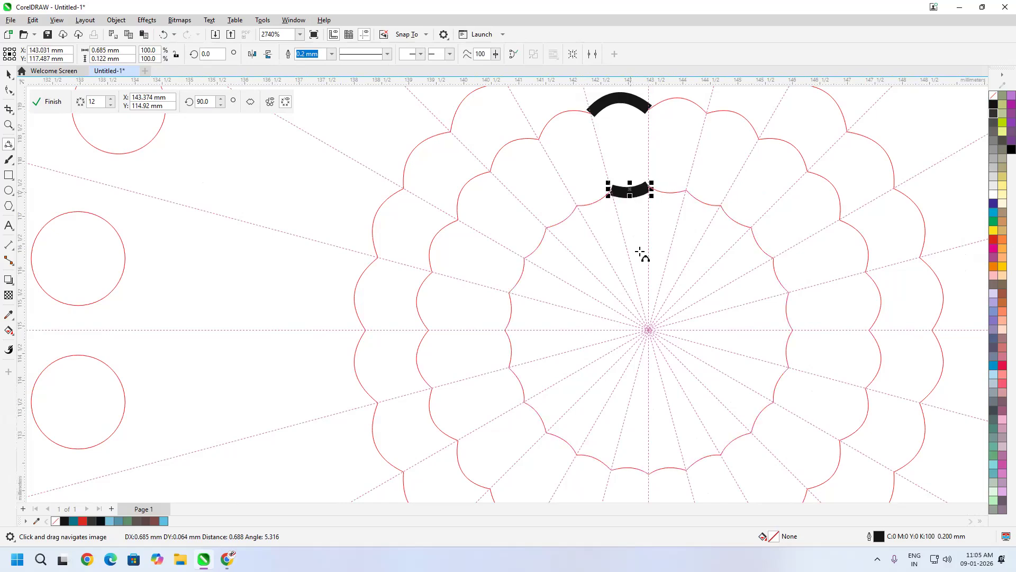
scroll(640, 253, up, 3)
drag(647, 200, 658, 183)
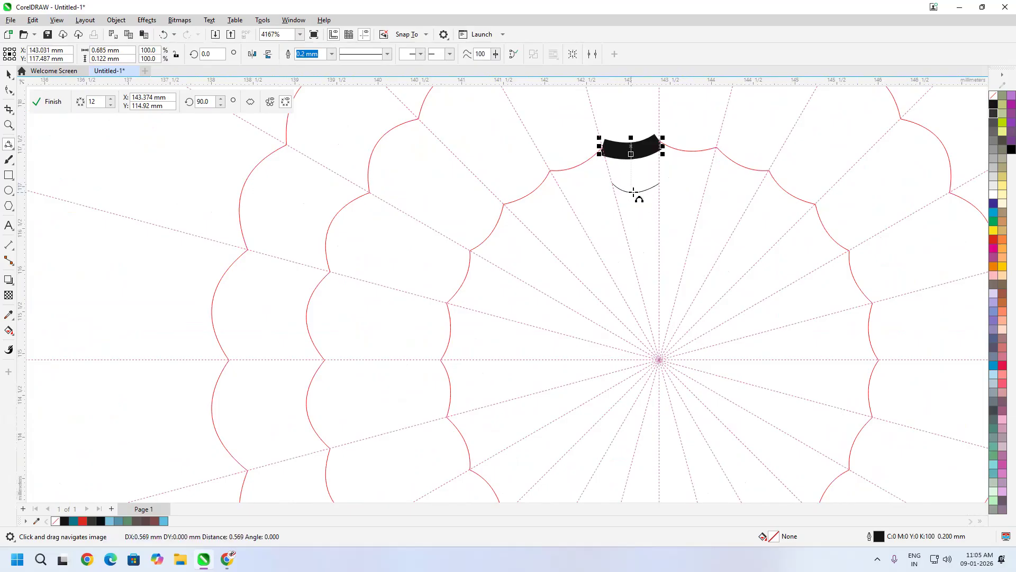
click(633, 191)
scroll(659, 204, down, 3)
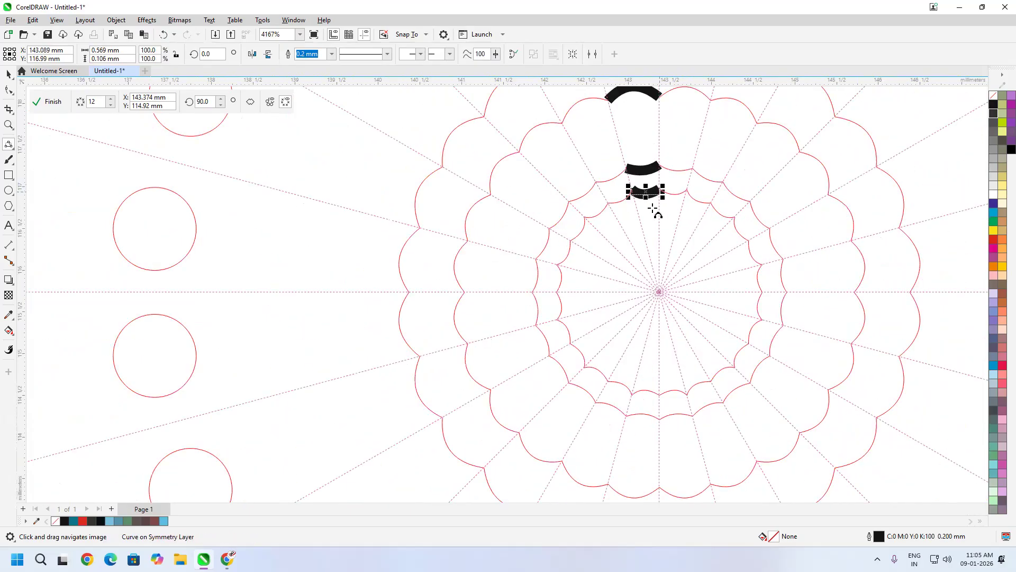
scroll(651, 226, down, 6)
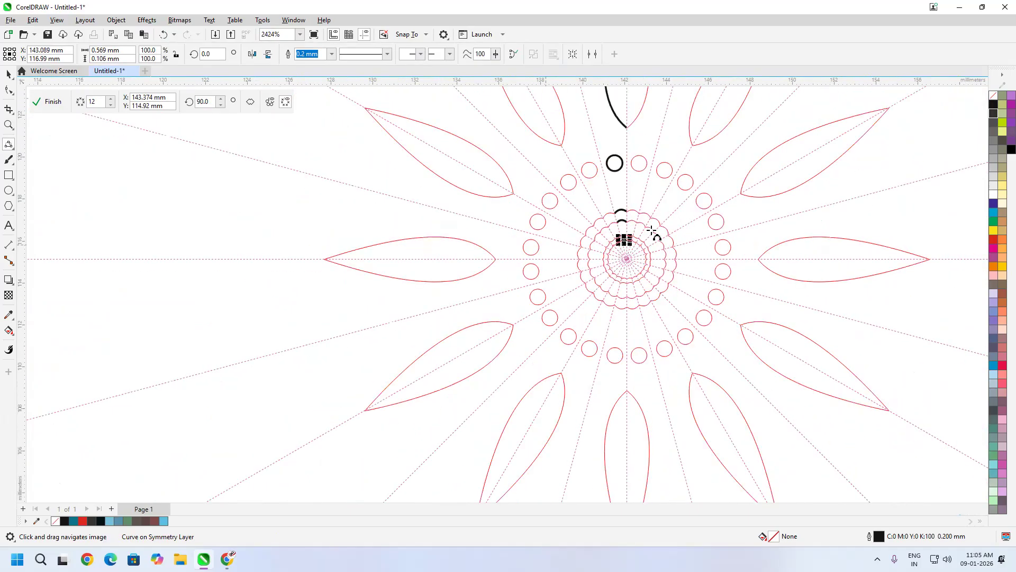
scroll(665, 182, up, 2)
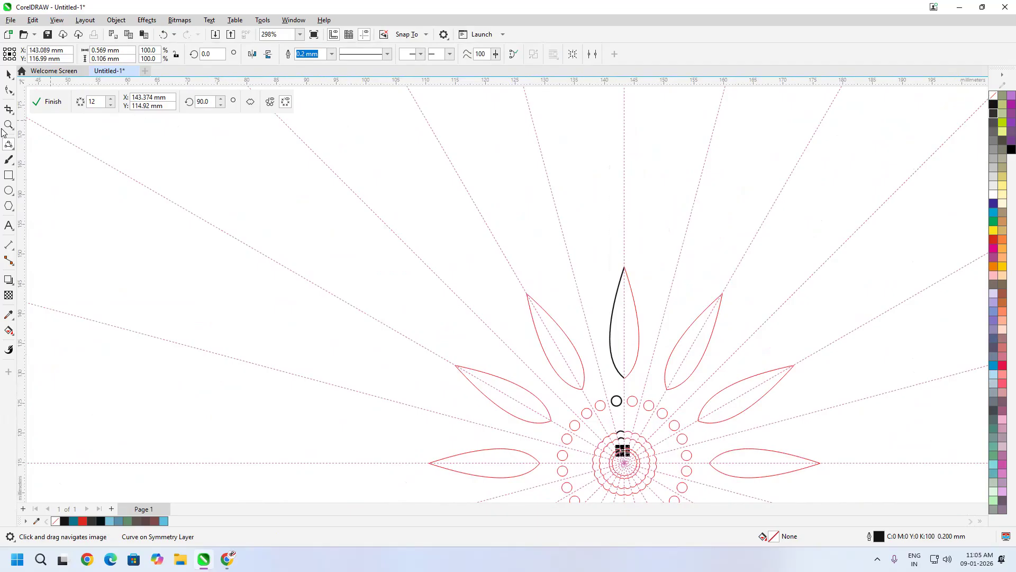
- Draw a wavy Bézier outer petal down the top axis, joined to the inner petal
click(11, 148)
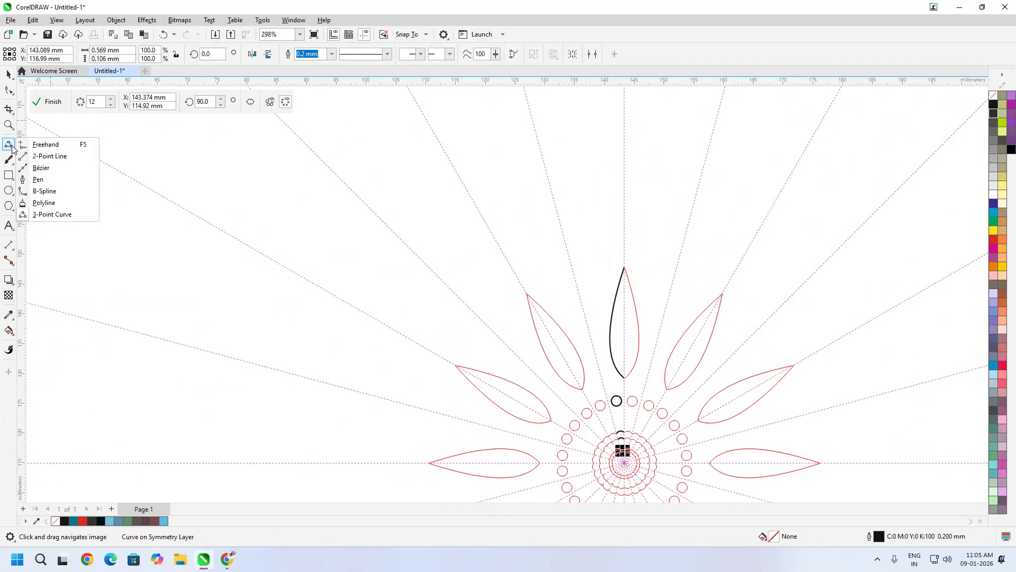
click(47, 168)
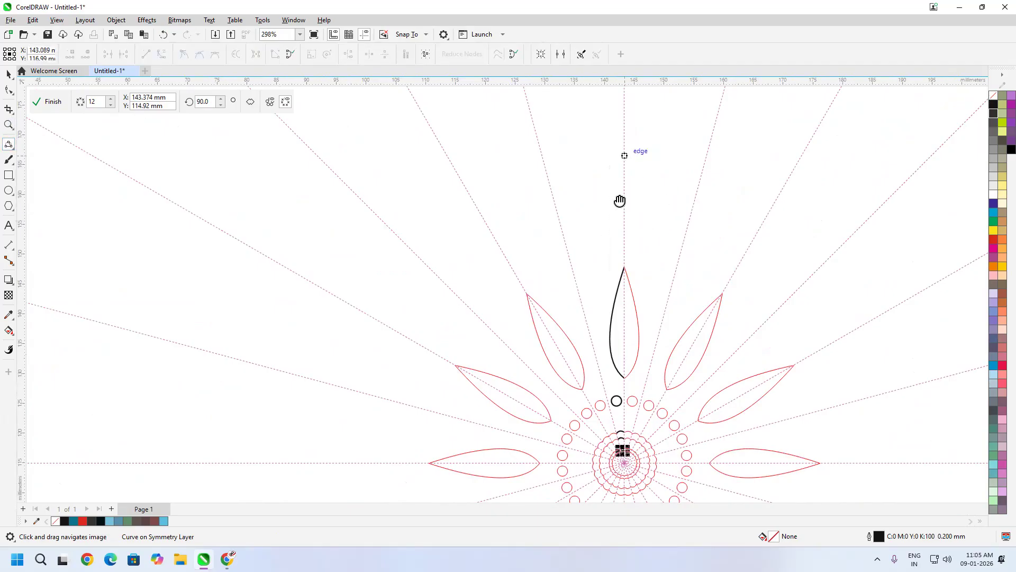
scroll(619, 204, up, 2)
click(617, 208)
drag(604, 239, 592, 251)
drag(602, 290, 594, 350)
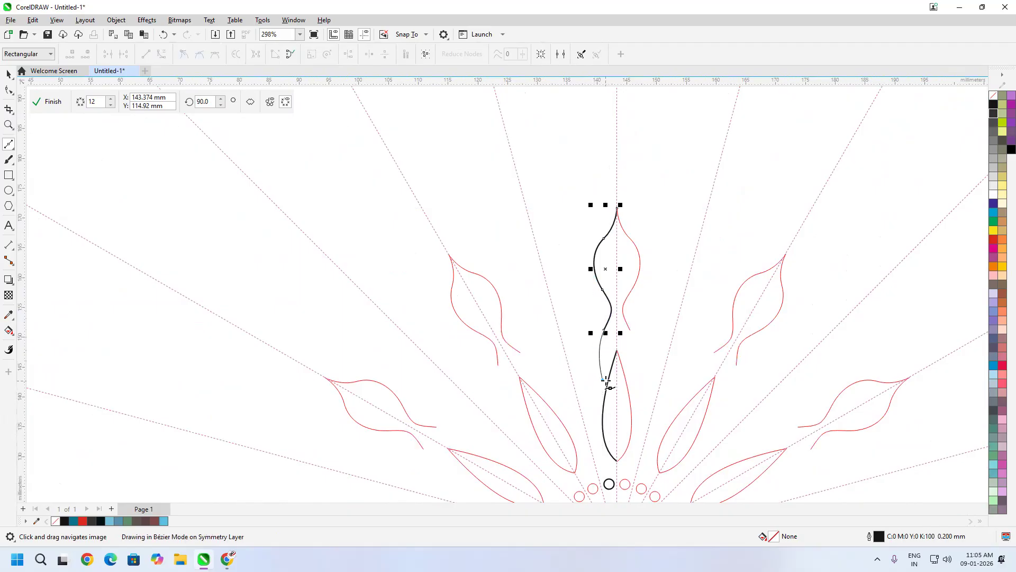
click(603, 381)
scroll(606, 385, up, 6)
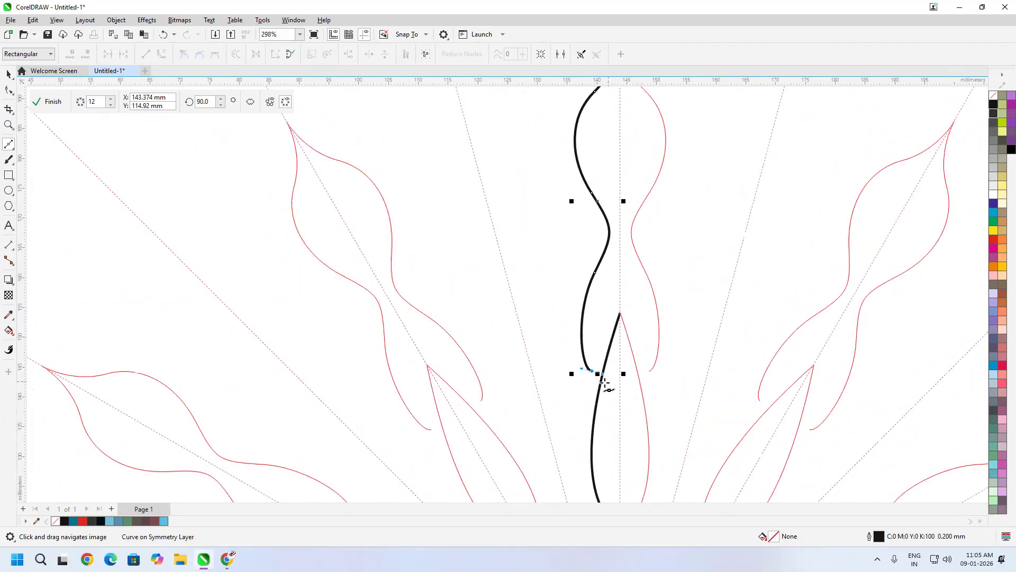
click(582, 389)
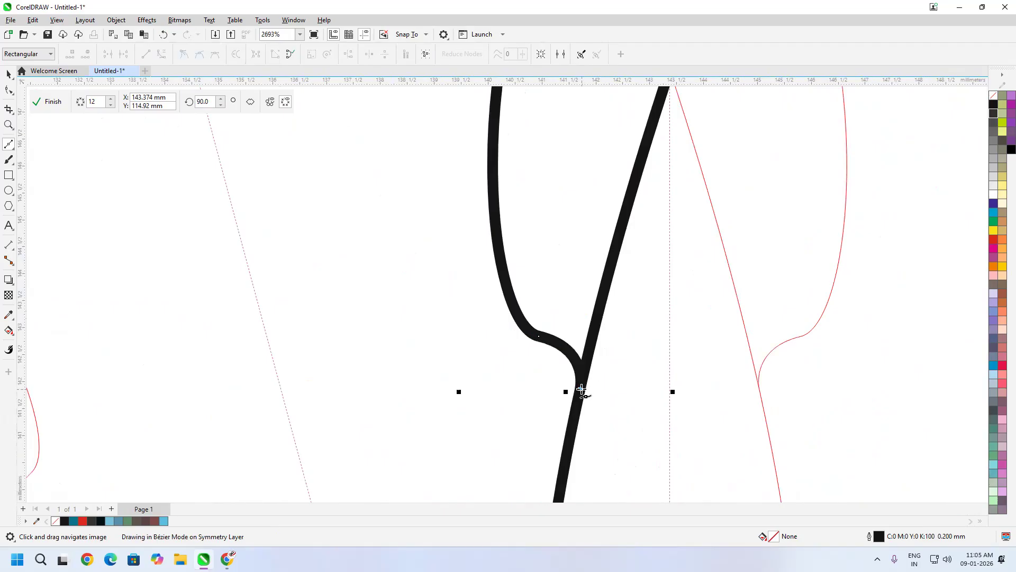
scroll(671, 328, down, 2)
scroll(677, 403, down, 8)
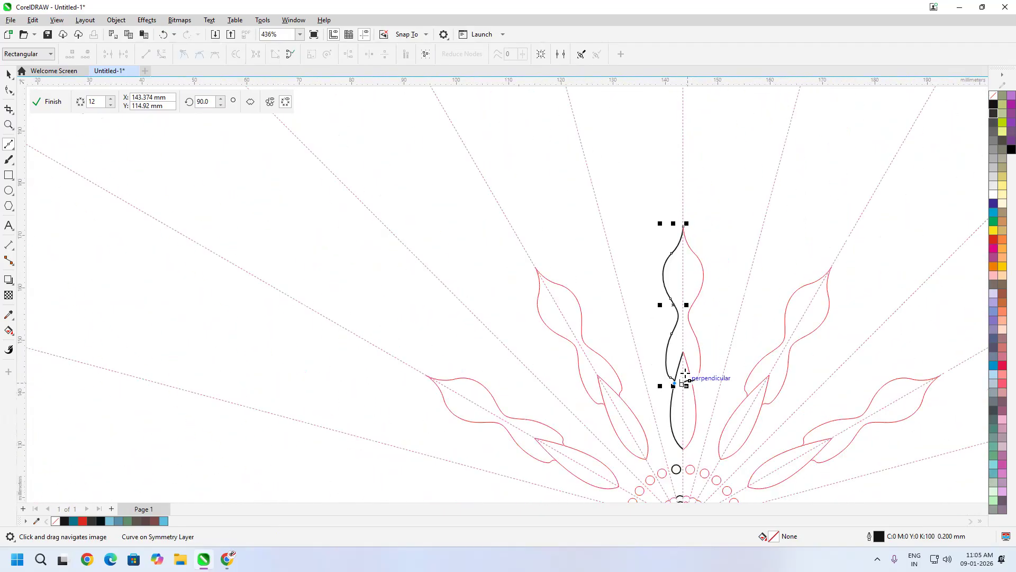
scroll(672, 329, down, 2)
scroll(734, 391, down, 2)
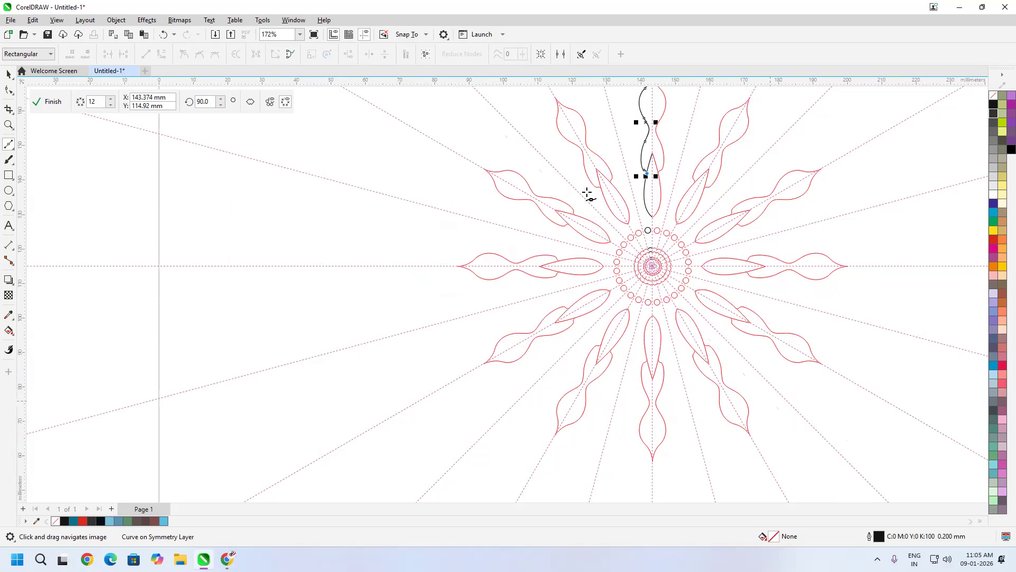
scroll(577, 186, up, 4)
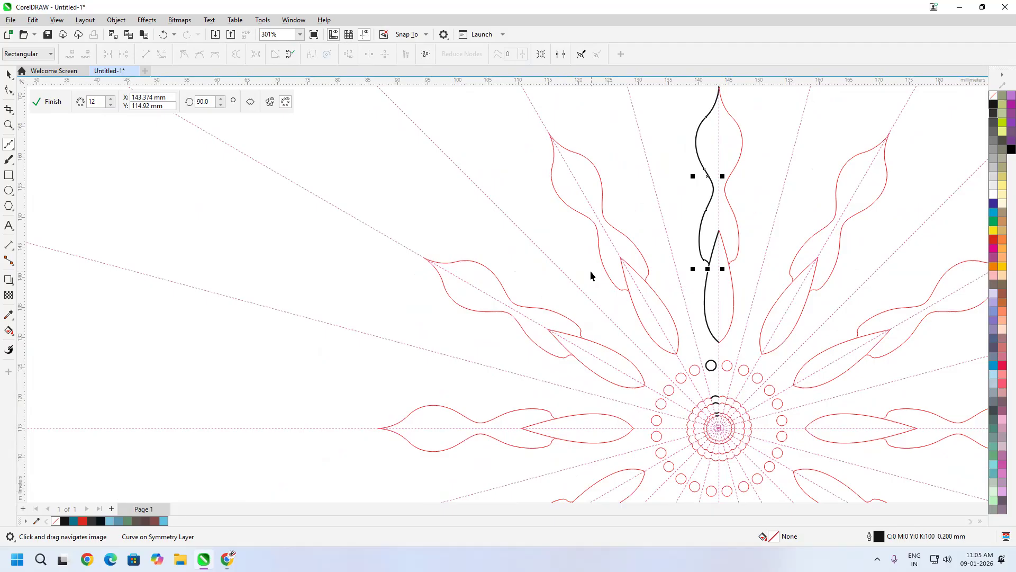
scroll(592, 263, up, 4)
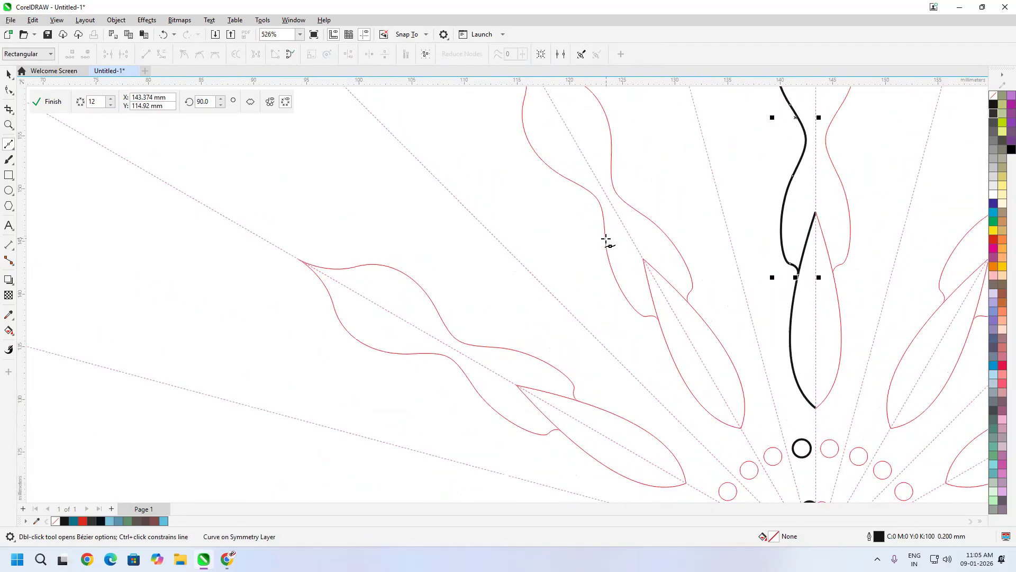
- Draw a short connecting curve off the edge of the black petal curve
mouse_move(801, 211)
mouse_down()
mouse_move(767, 265)
mouse_move(770, 238)
mouse_up()
click(771, 238)
drag(748, 275, 740, 324)
click(725, 335)
scroll(713, 309, down, 3)
scroll(787, 292, down, 8)
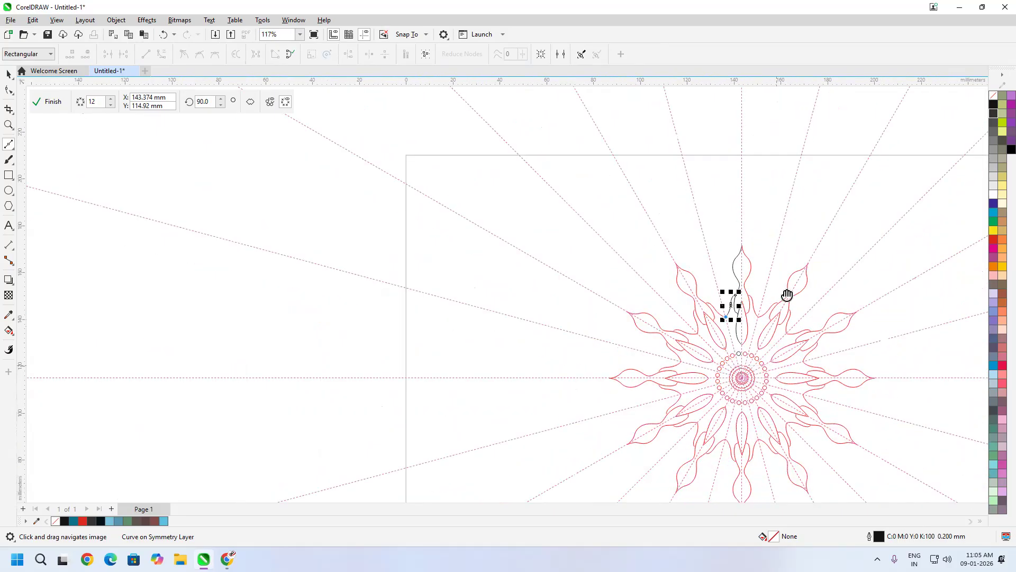
click(51, 104)
scroll(723, 302, up, 3)
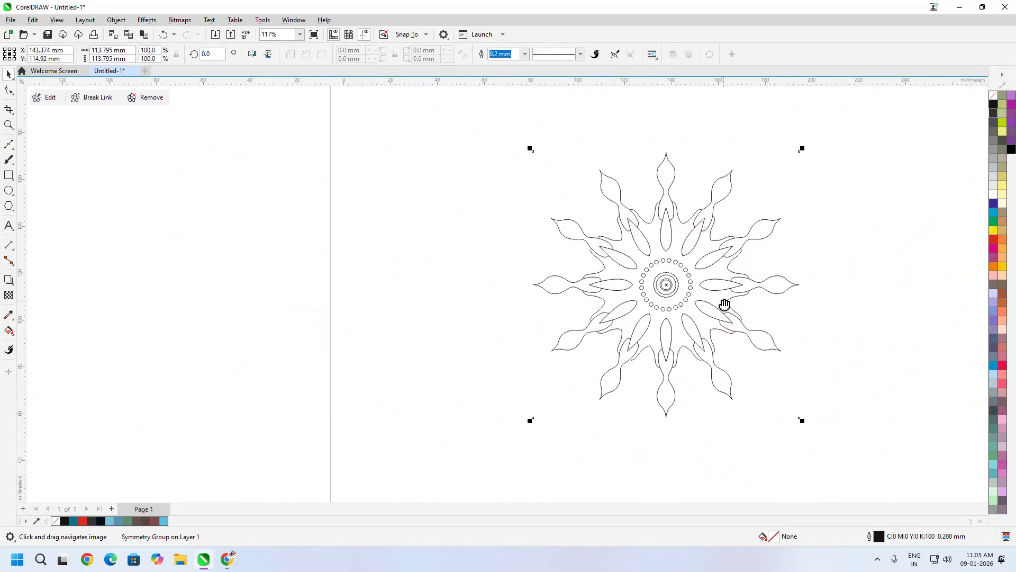
scroll(794, 300, up, 2)
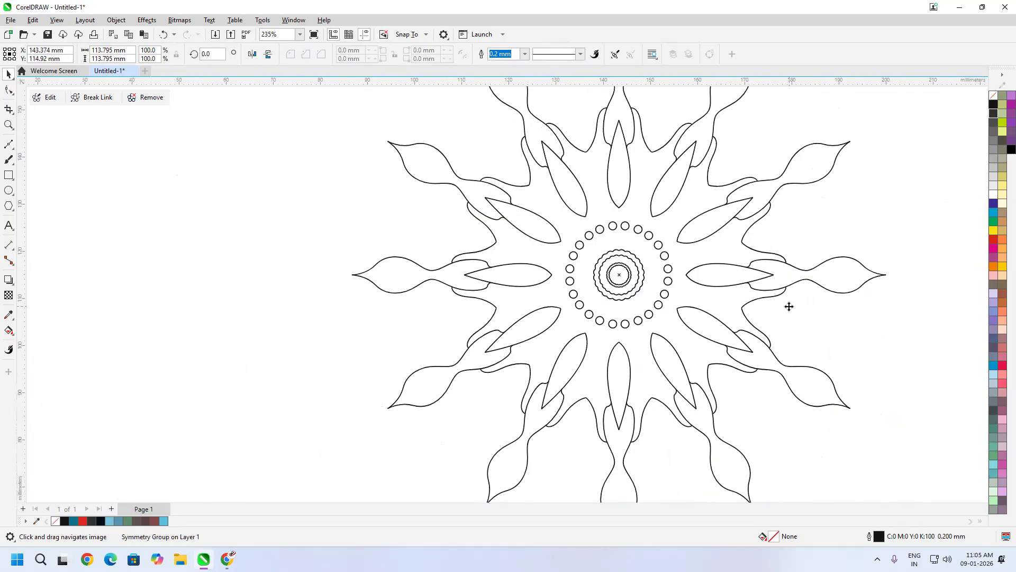
scroll(623, 261, down, 5)
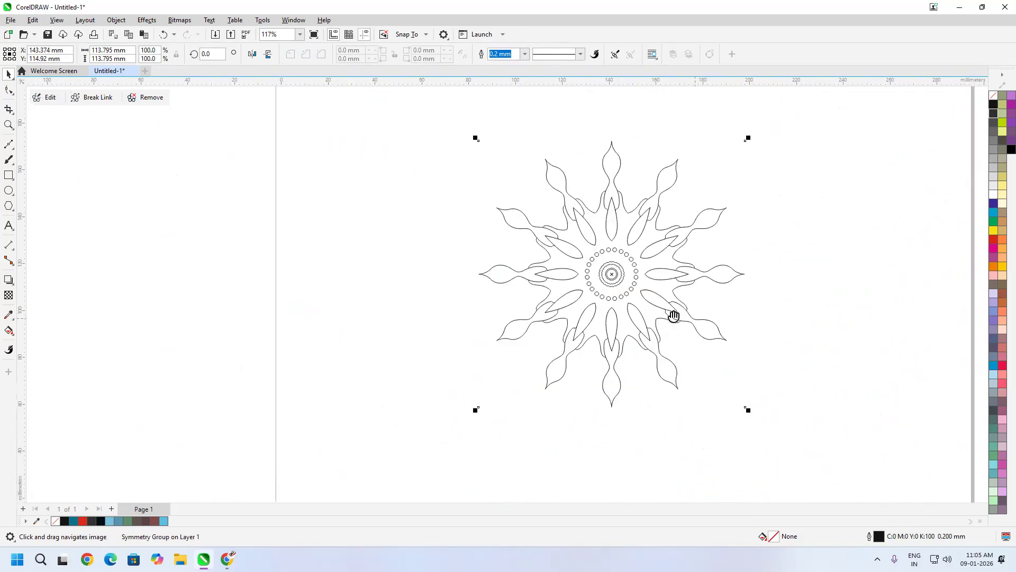
drag(673, 316, 644, 286)
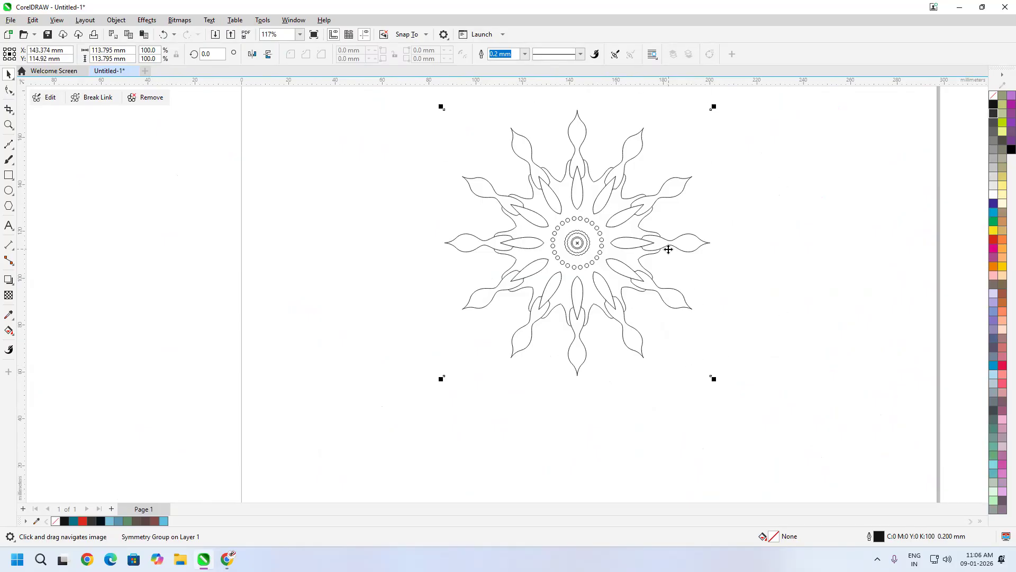
click(50, 99)
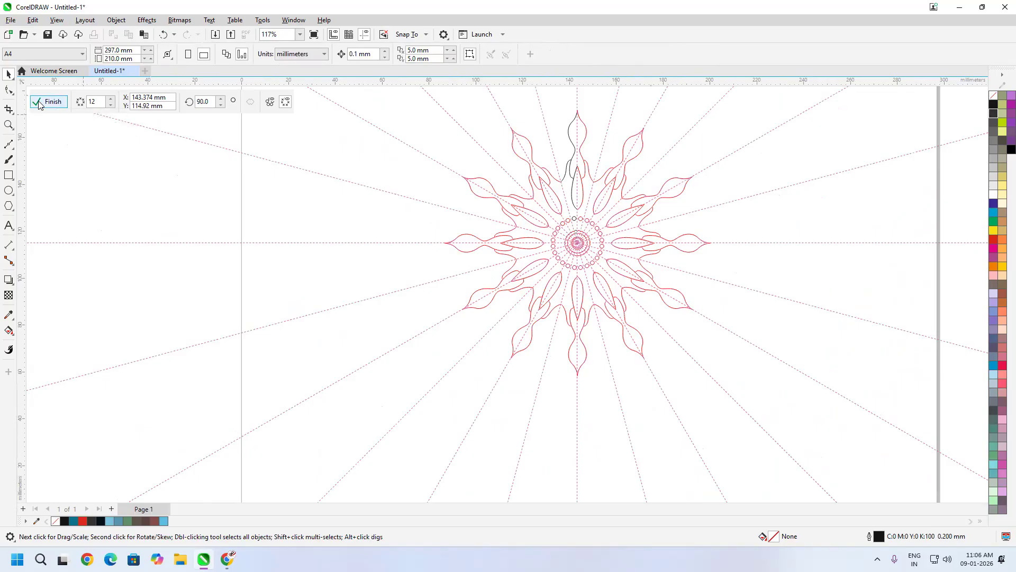
click(40, 102)
- Reopen Edit Symmetry and reduce the mirror lines to 9, then 6
click(116, 20)
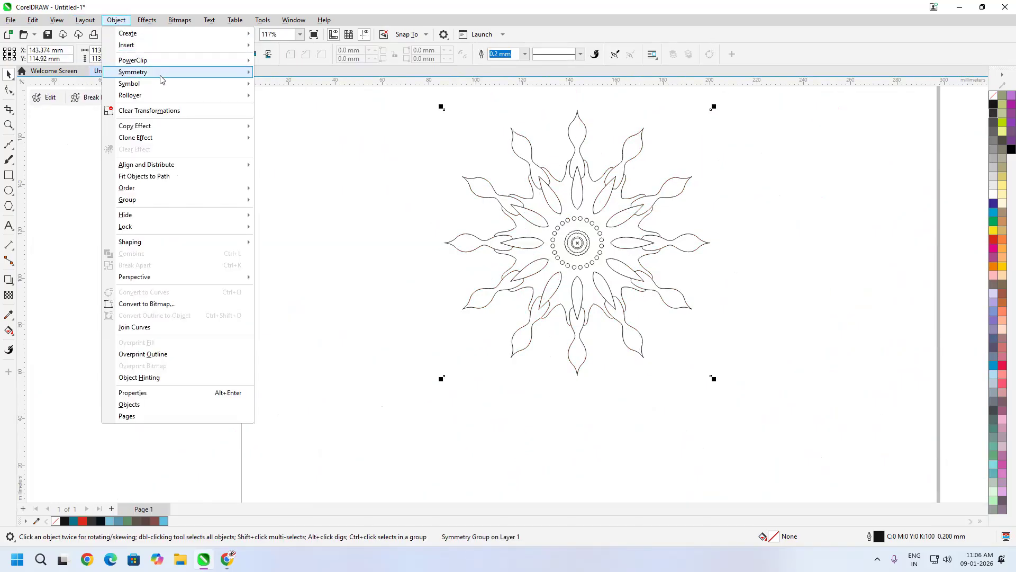
mouse_move(157, 76)
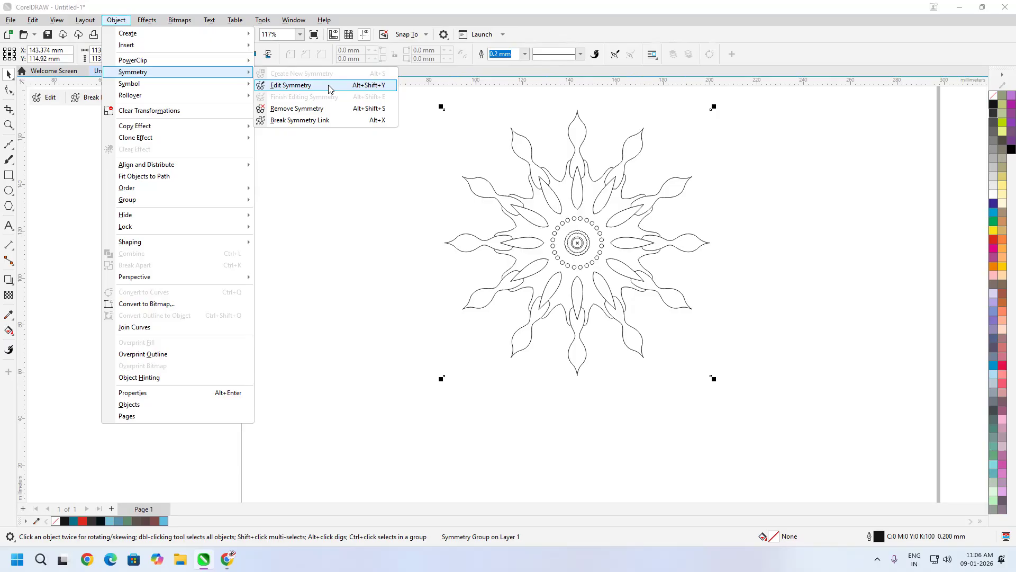
click(331, 88)
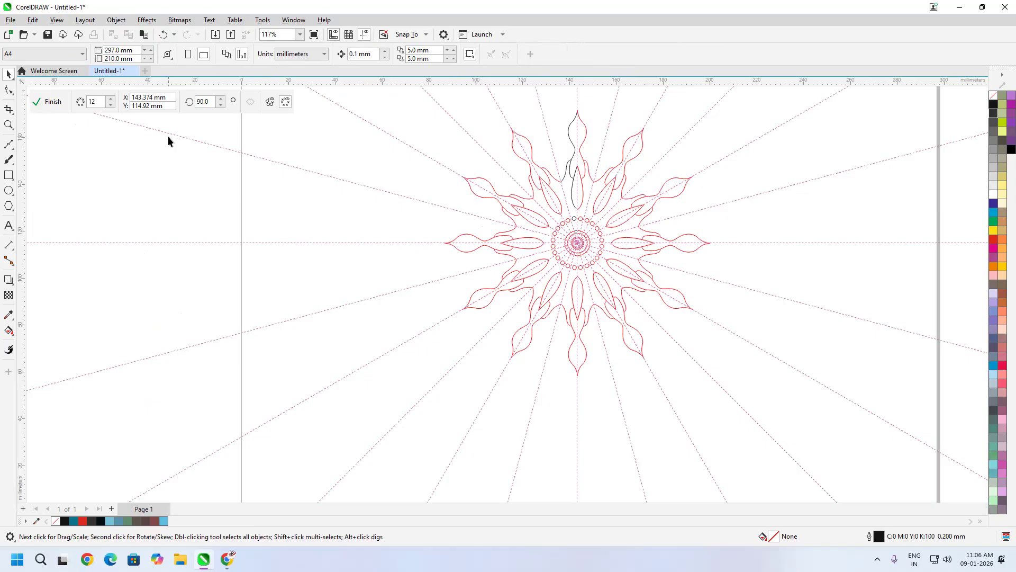
click(112, 106)
click(111, 106)
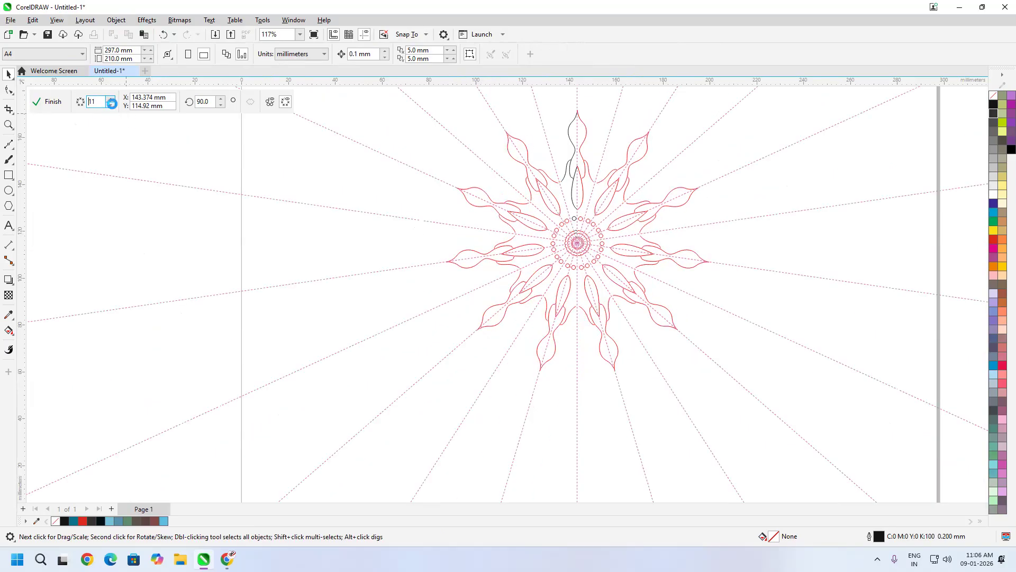
click(112, 106)
click(111, 106)
click(111, 106)
click(112, 106)
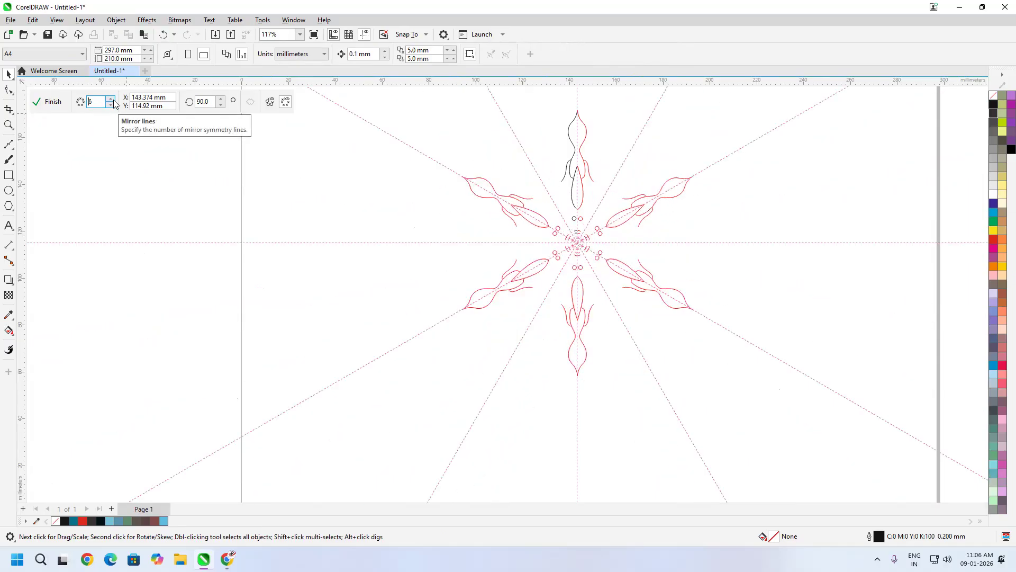
- Restore 12 mirror lines, finish editing, then remove the symmetry
click(112, 98)
click(111, 98)
click(112, 99)
click(112, 98)
click(112, 99)
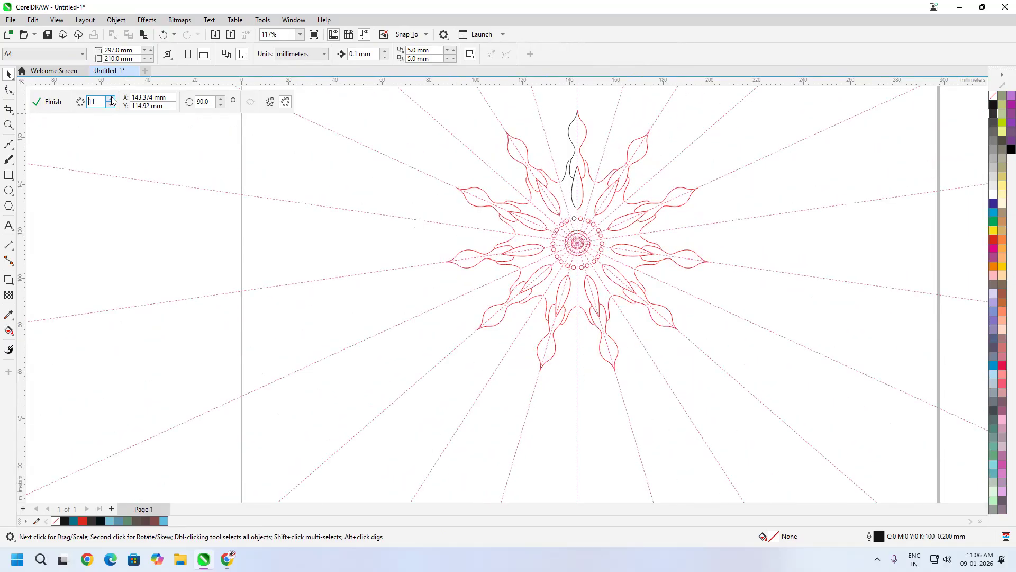
click(112, 99)
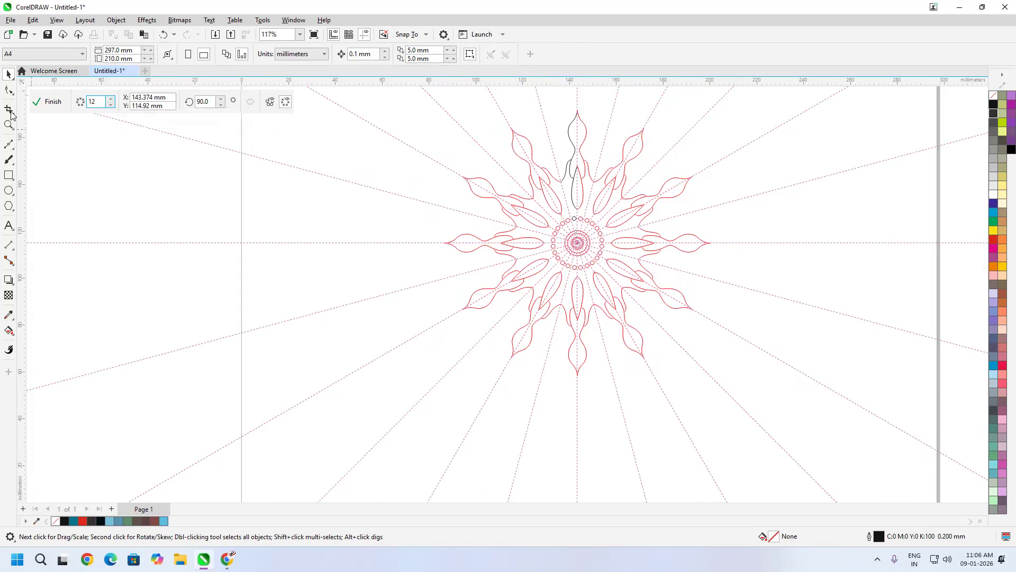
click(53, 102)
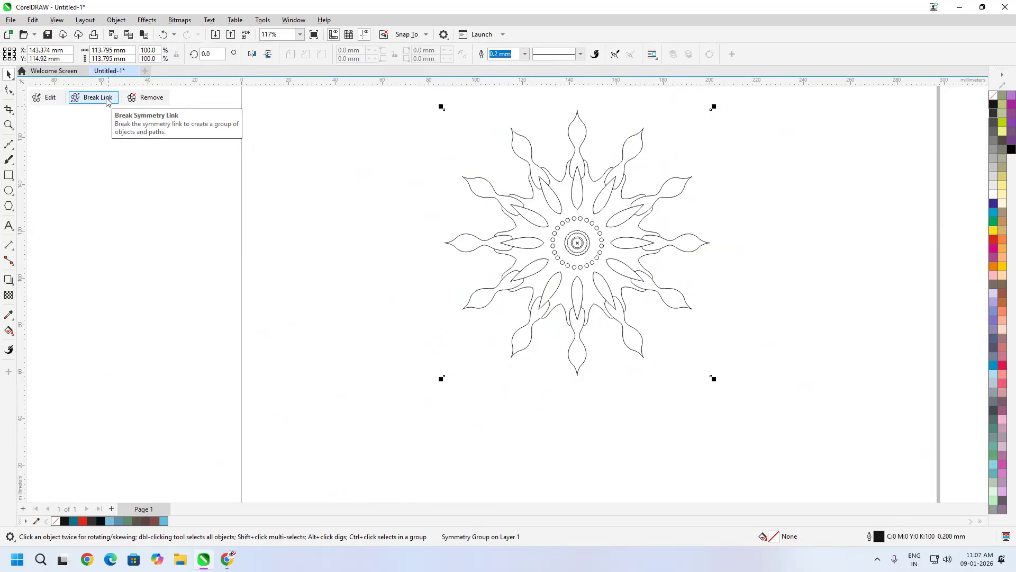
click(149, 99)
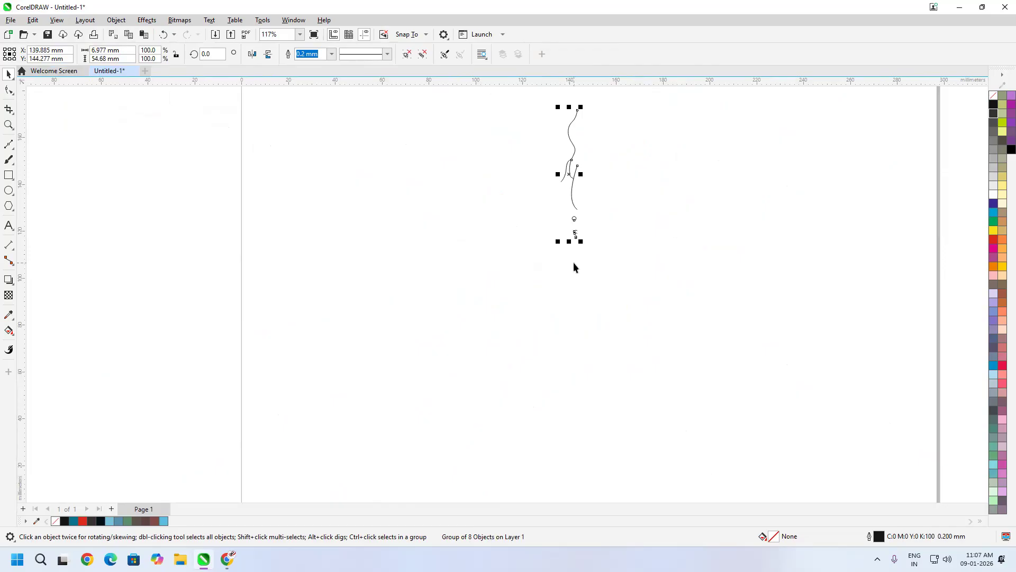
- Restore the mandala, break its symmetry link, and move the 192-object group right and down
key(ctrl+z)
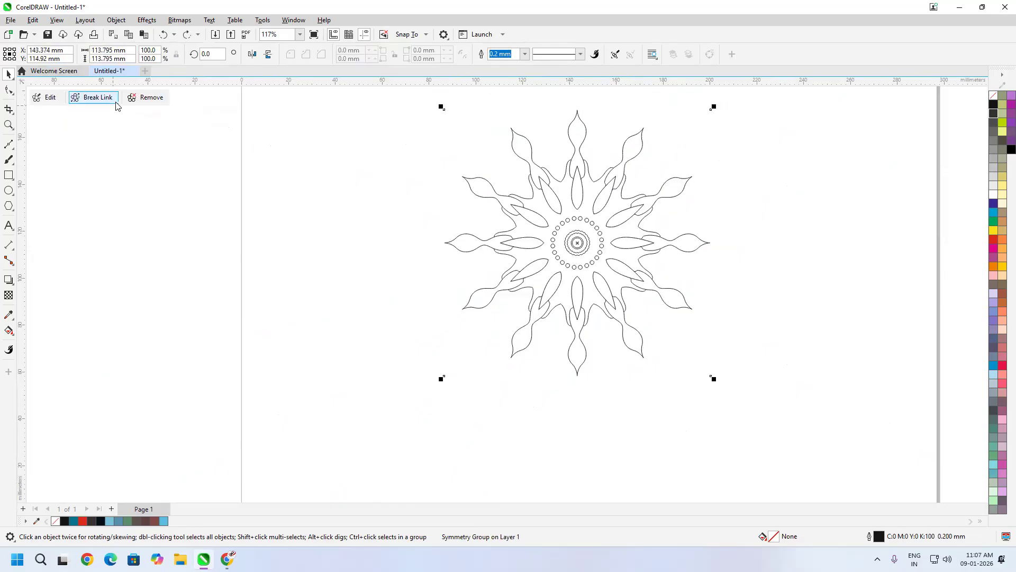
click(93, 99)
click(796, 233)
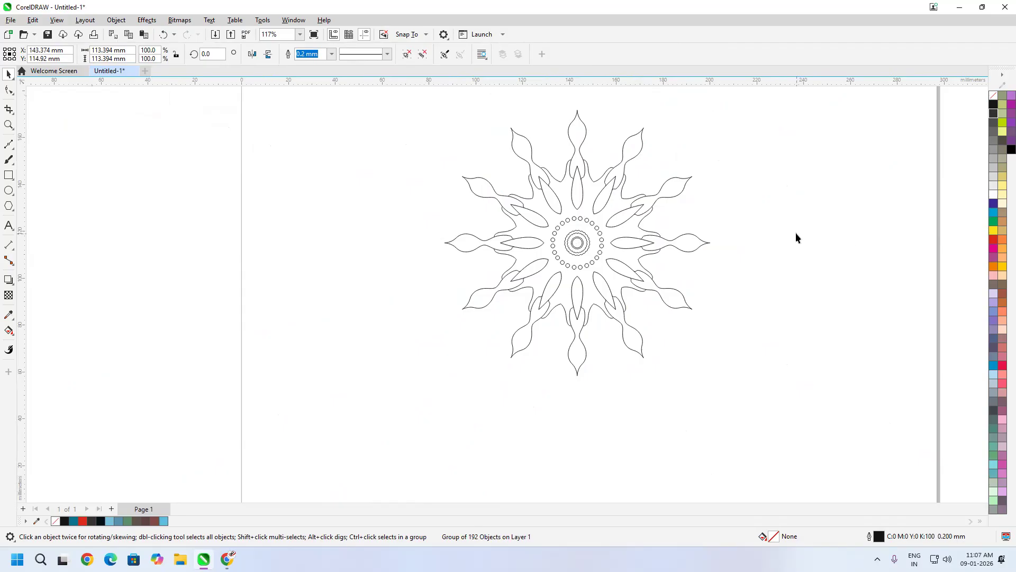
click(669, 199)
drag(581, 240, 662, 268)
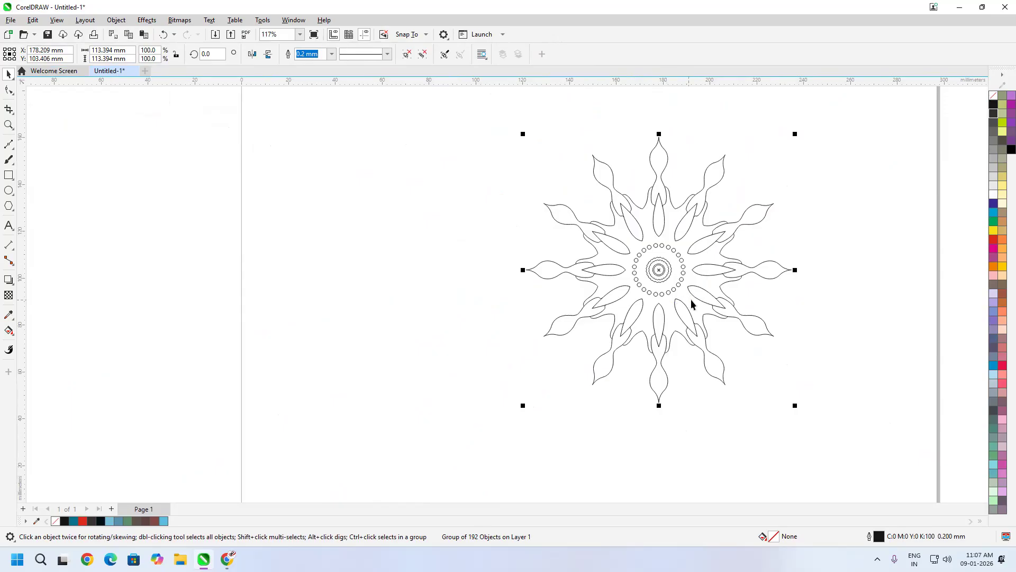
click(11, 332)
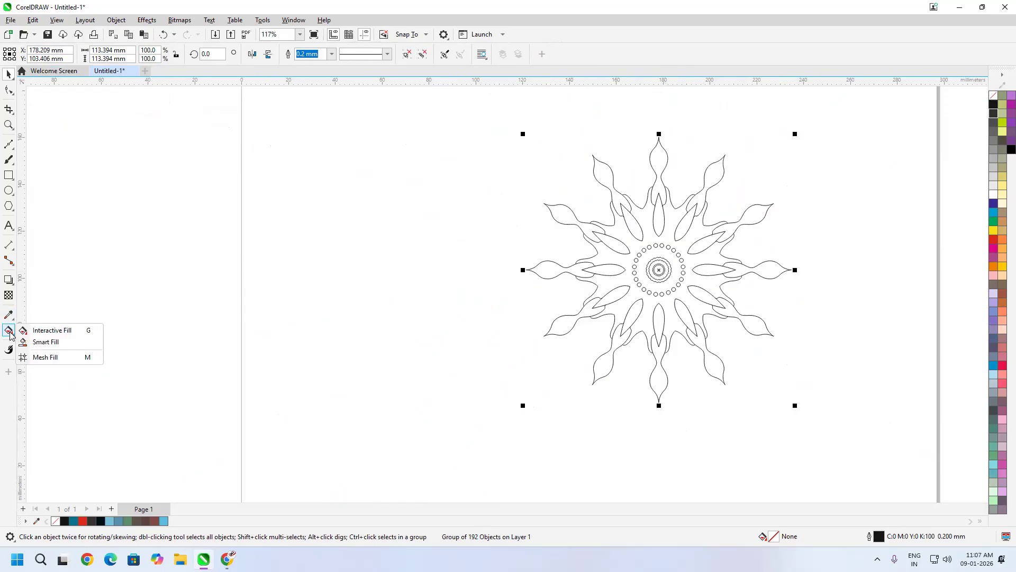
- Switch to Smart Fill and set its fill colour to magenta #FF008C
click(55, 341)
scroll(630, 320, up, 4)
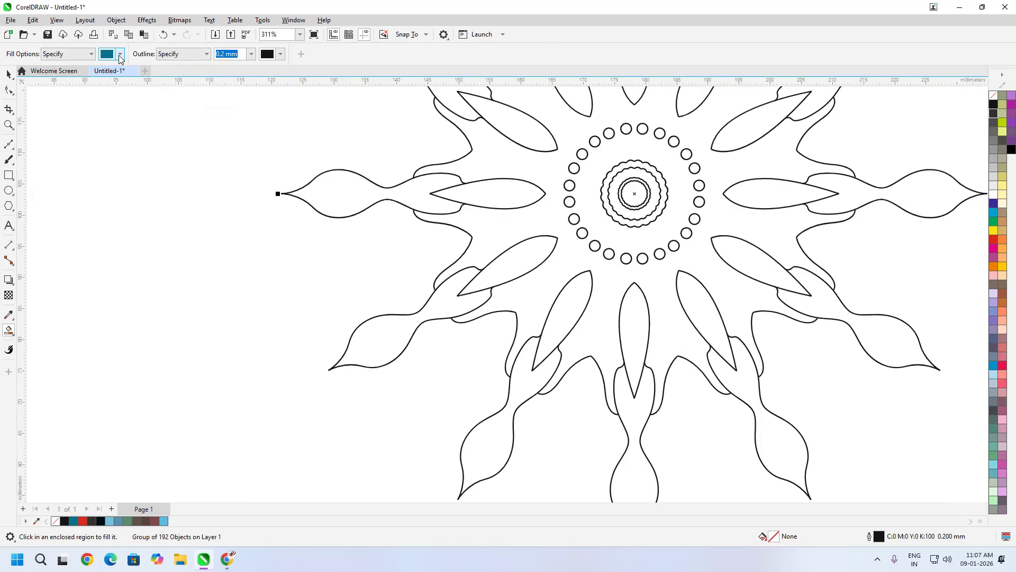
click(120, 54)
drag(153, 110, 244, 117)
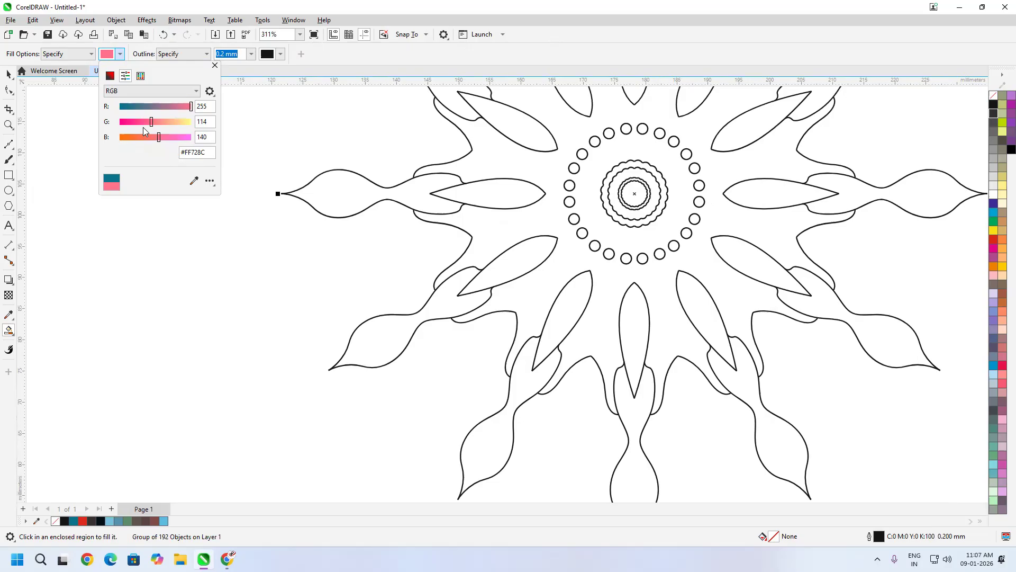
drag(151, 122, 113, 123)
click(413, 62)
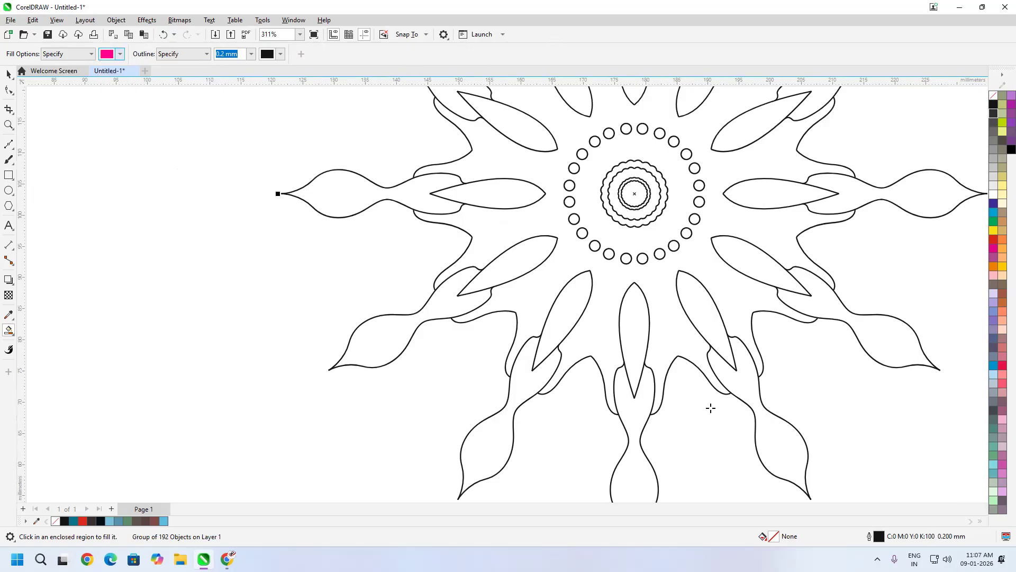
- Fill all twelve inner petals magenta, working clockwise around the flower
click(635, 312)
click(708, 326)
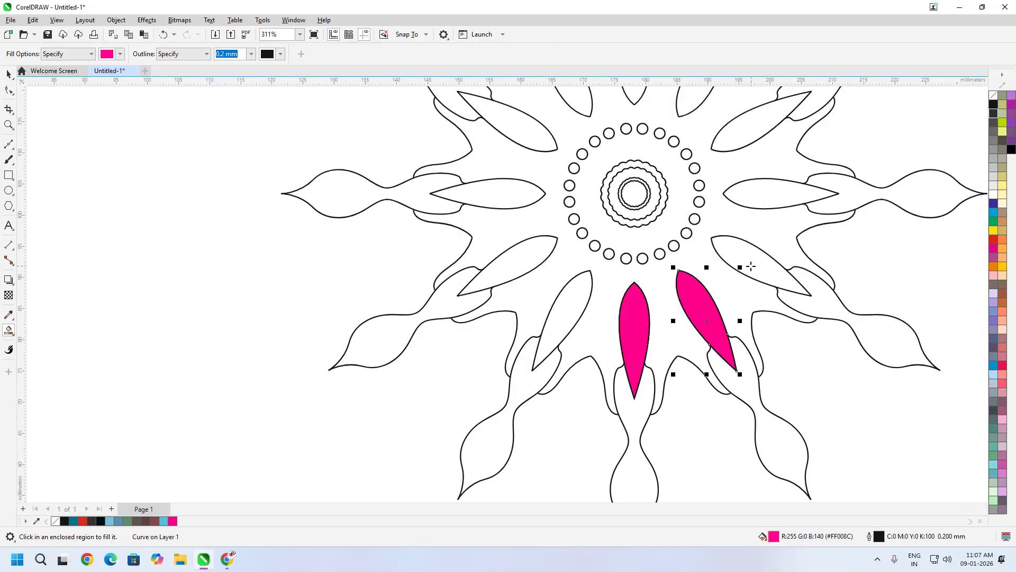
click(751, 267)
click(776, 201)
click(741, 121)
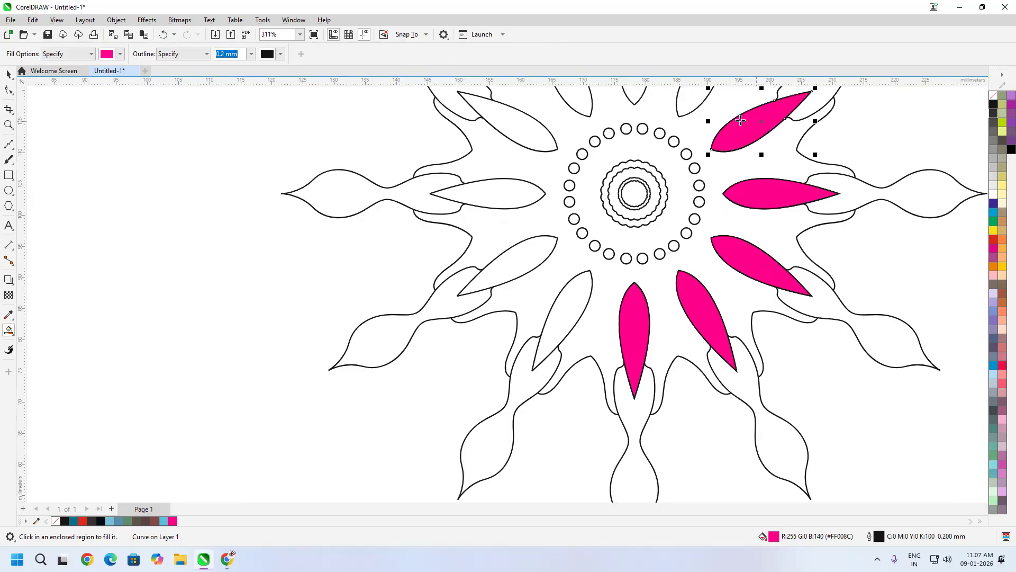
click(695, 103)
click(635, 96)
click(577, 100)
click(522, 128)
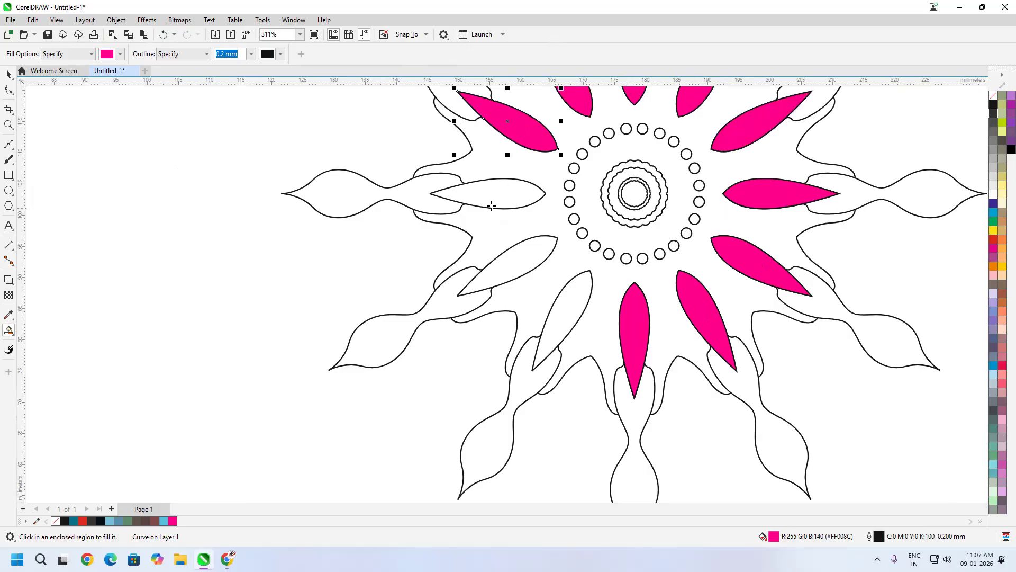
click(507, 201)
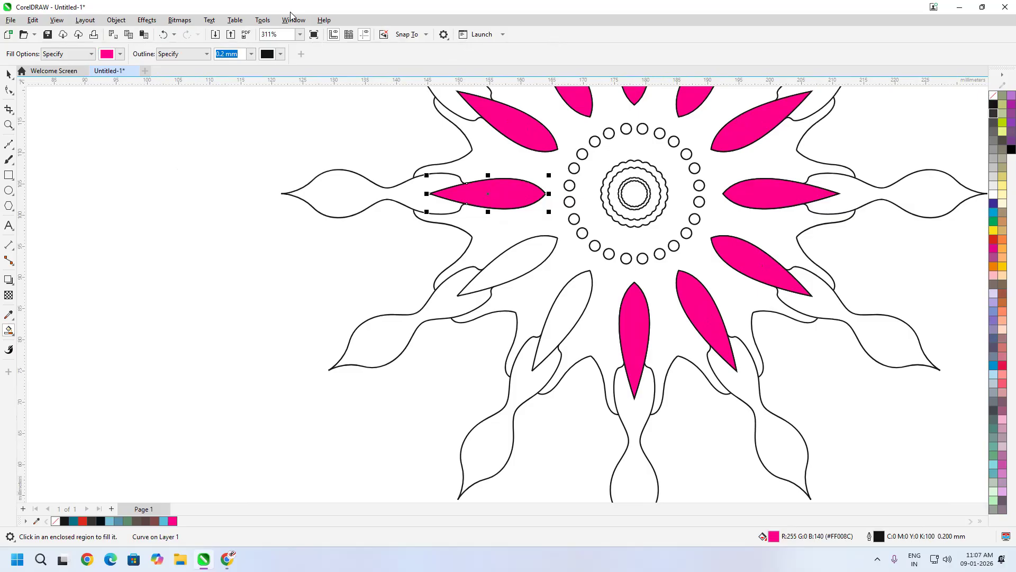
click(539, 262)
click(566, 309)
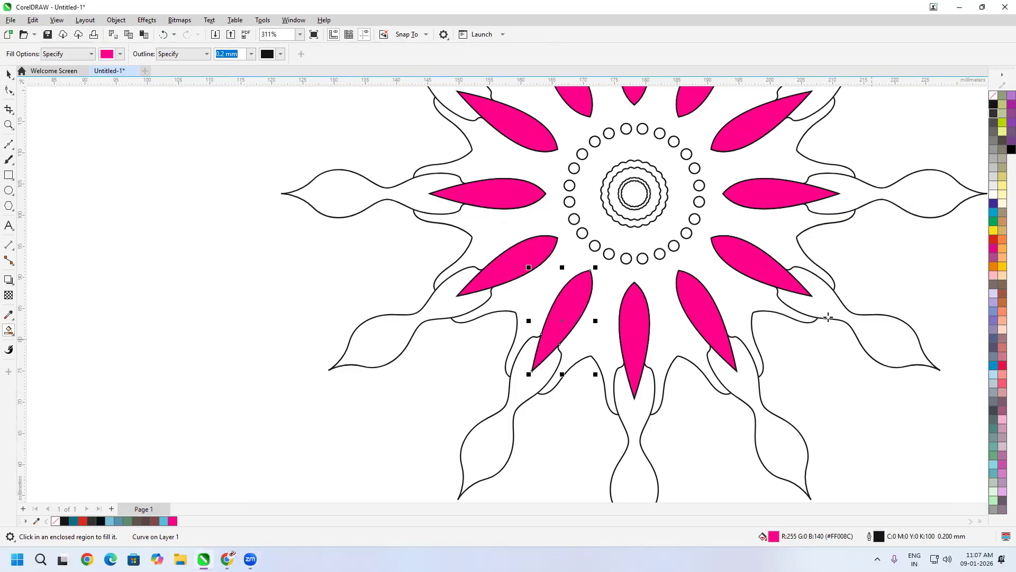
- Fill the centre circle and scalloped ring magenta, undoing a stray fill on an outer leaf
scroll(570, 211, up, 2)
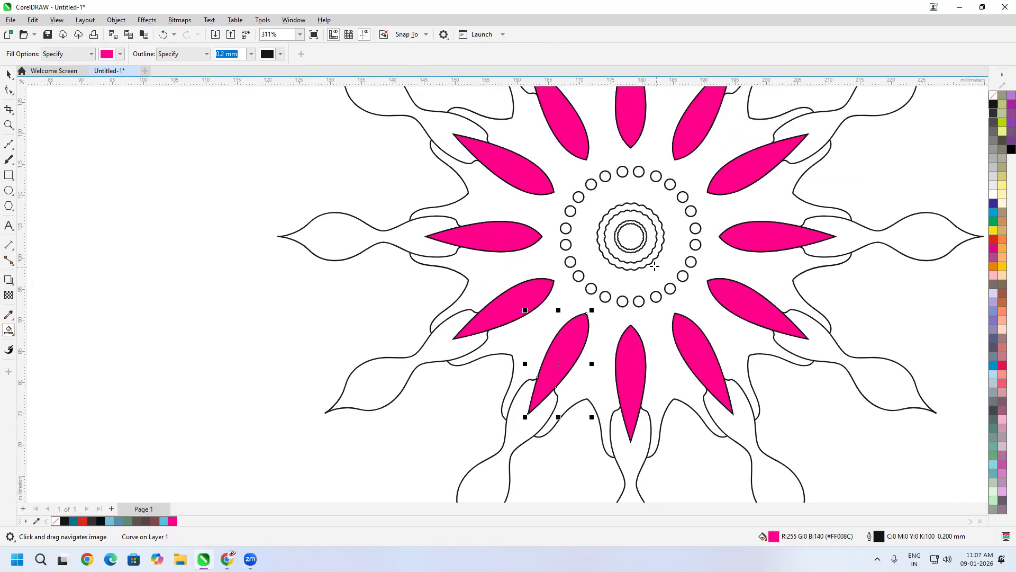
scroll(655, 266, up, 2)
click(628, 222)
scroll(644, 259, up, 1)
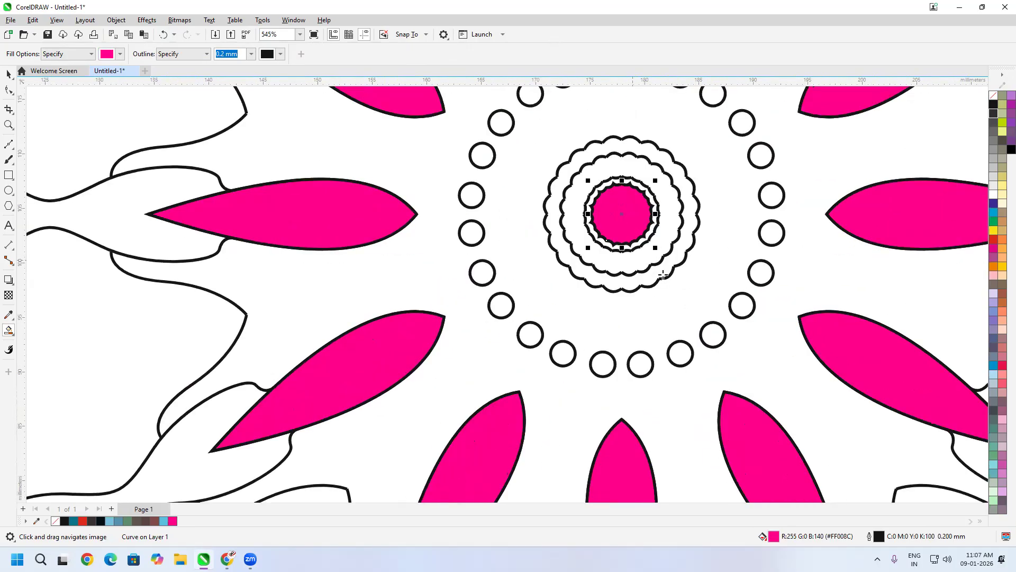
scroll(663, 275, up, 1)
click(653, 255)
drag(682, 325, 627, 274)
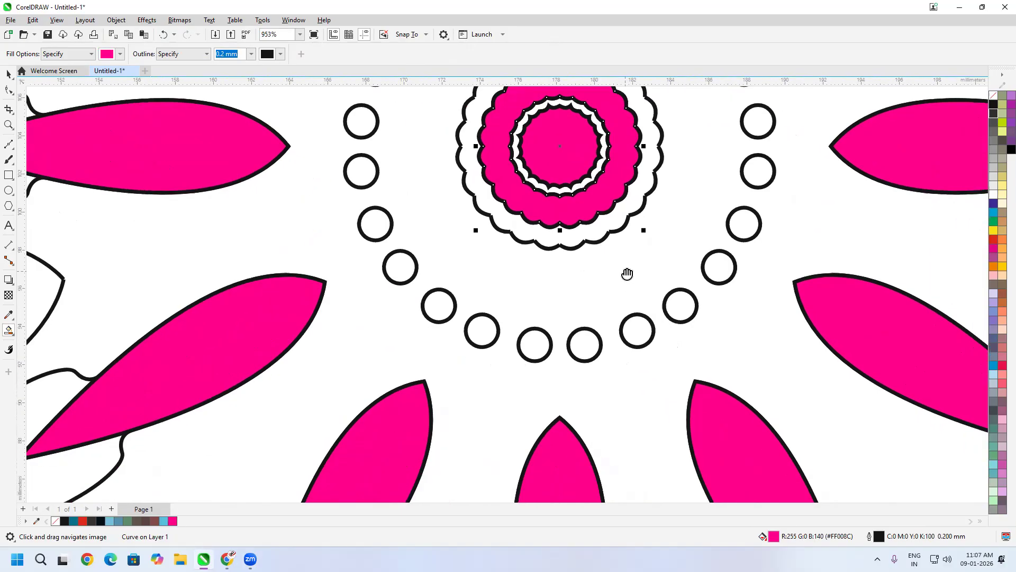
scroll(628, 273, down, 4)
drag(734, 340, 700, 264)
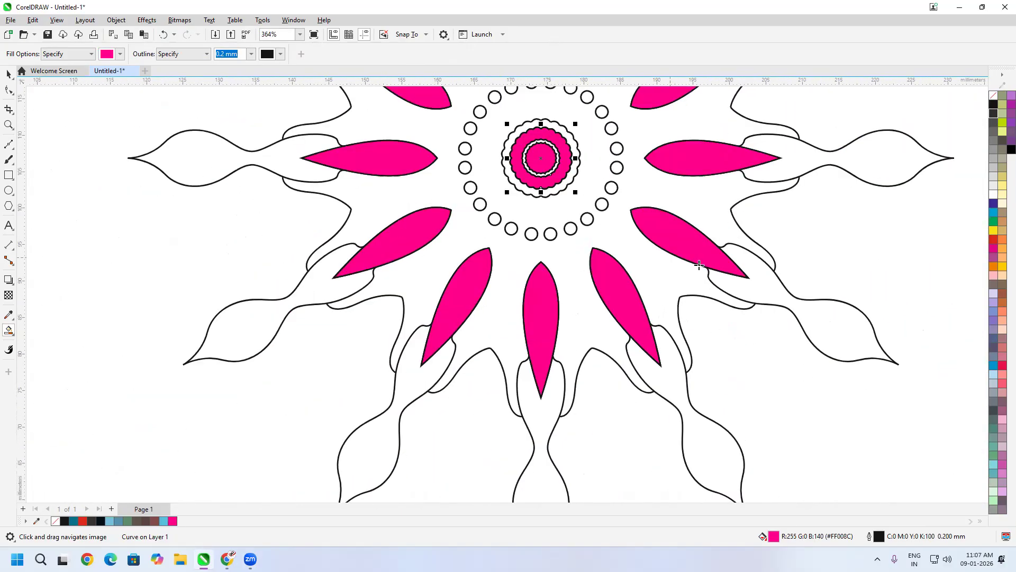
scroll(774, 287, down, 1)
click(774, 287)
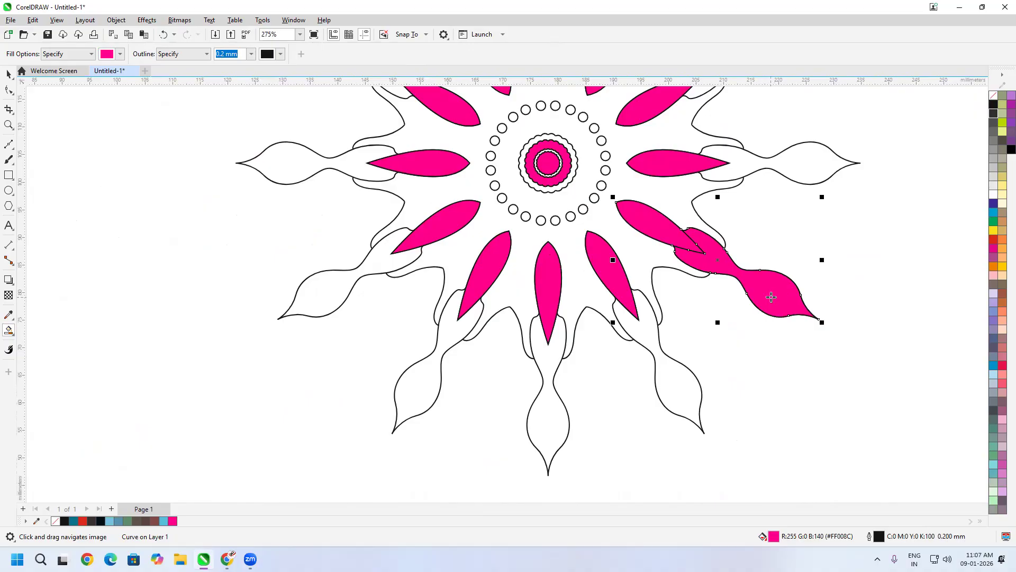
key(ctrl+z)
- Set the fill colour to purple #9D006C and fill the right and upper outer leaves
click(121, 55)
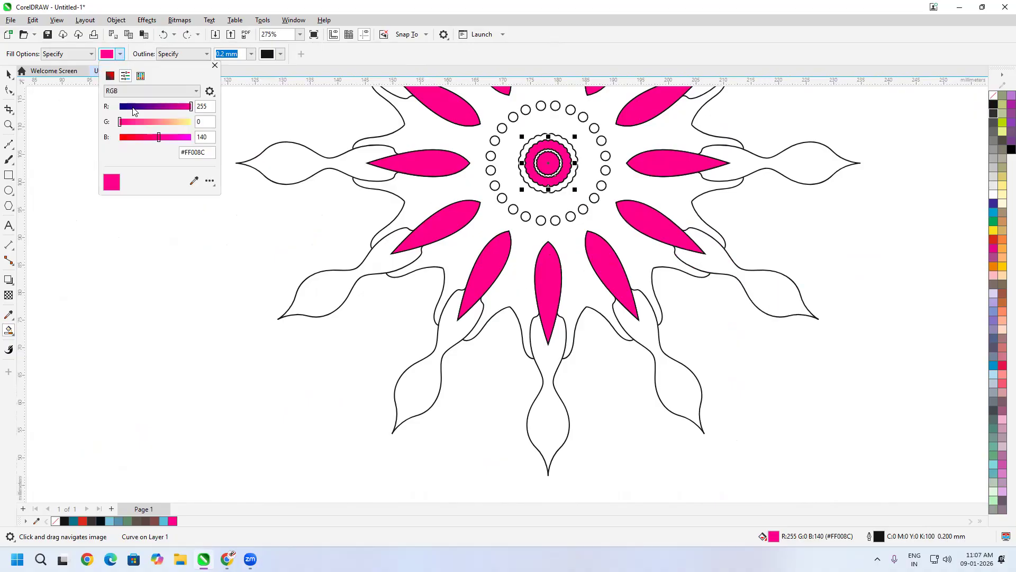
drag(178, 110, 153, 141)
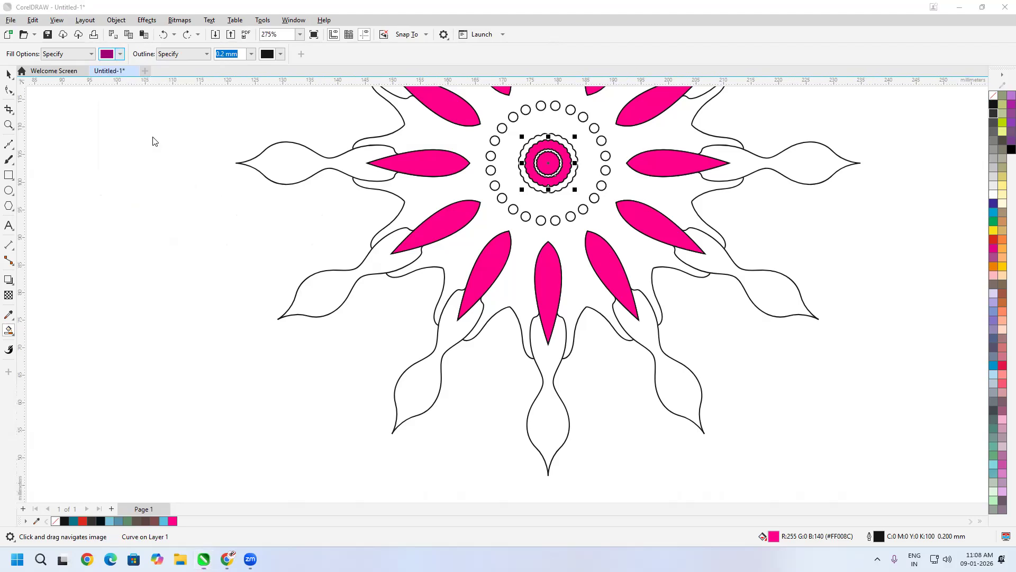
click(774, 294)
click(784, 164)
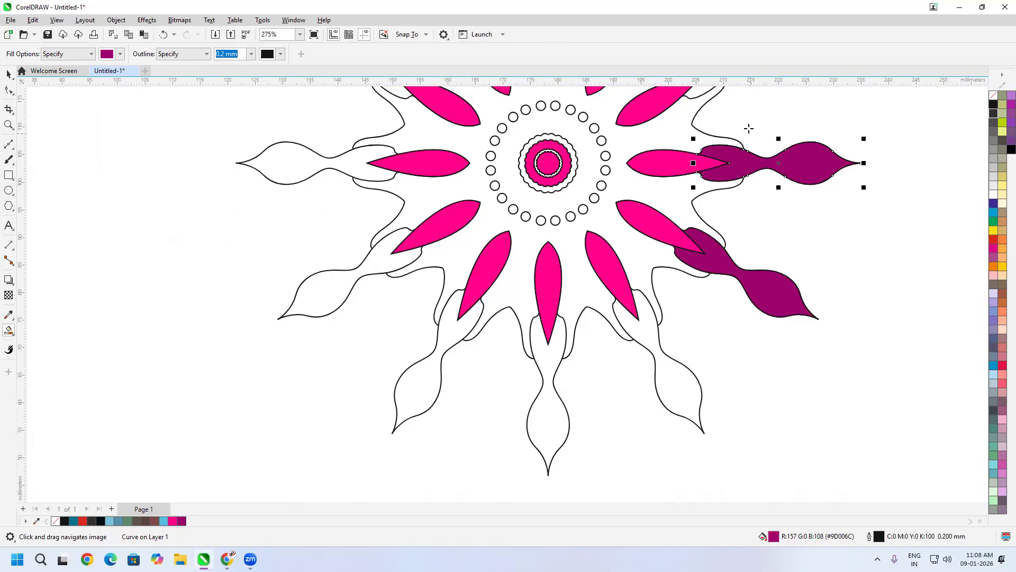
scroll(773, 190, up, 3)
click(784, 207)
click(699, 113)
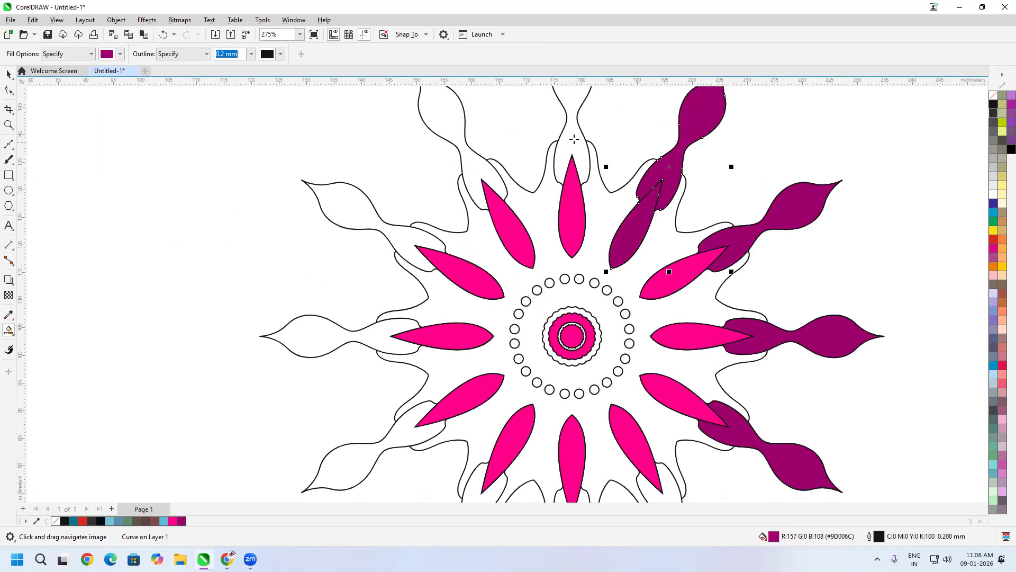
click(571, 123)
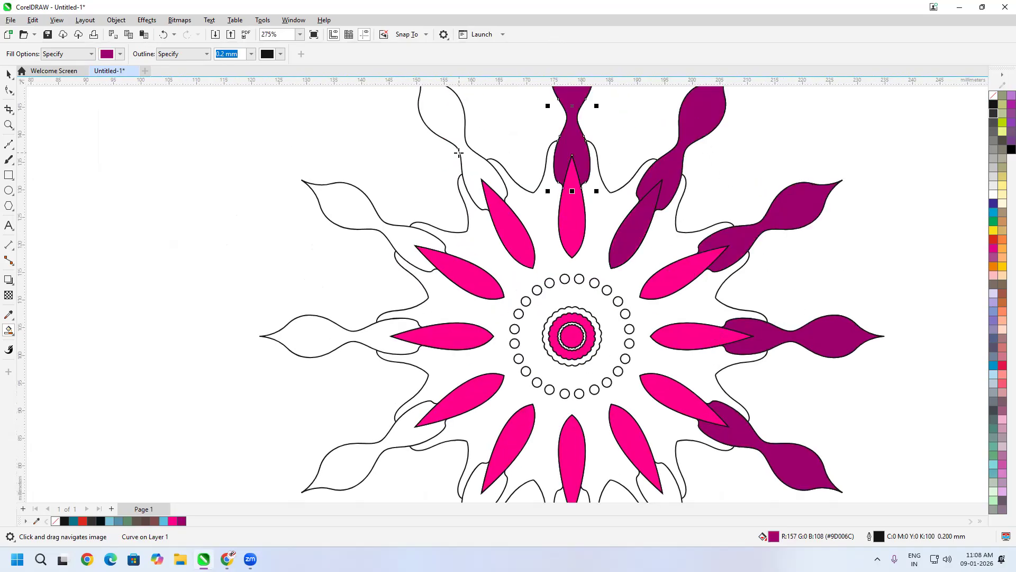
click(459, 153)
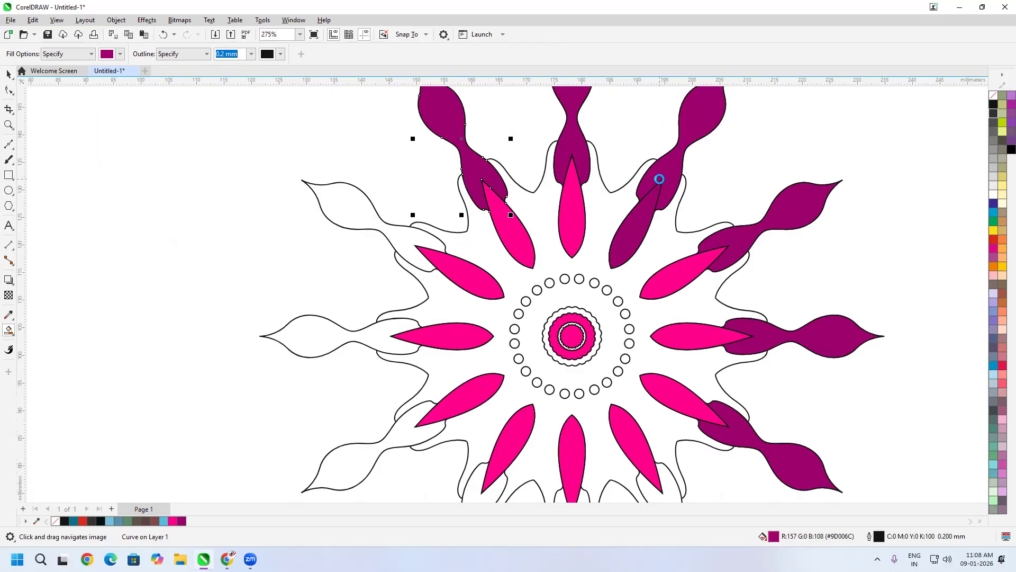
- Fill the remaining left and lower outer leaves purple, completing all twelve
scroll(583, 301, left, 3)
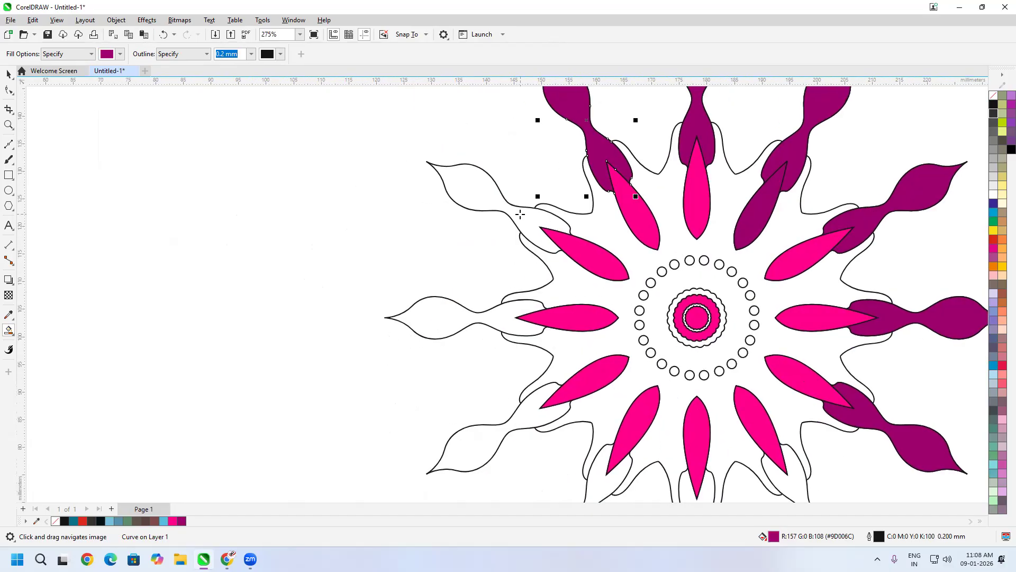
click(520, 214)
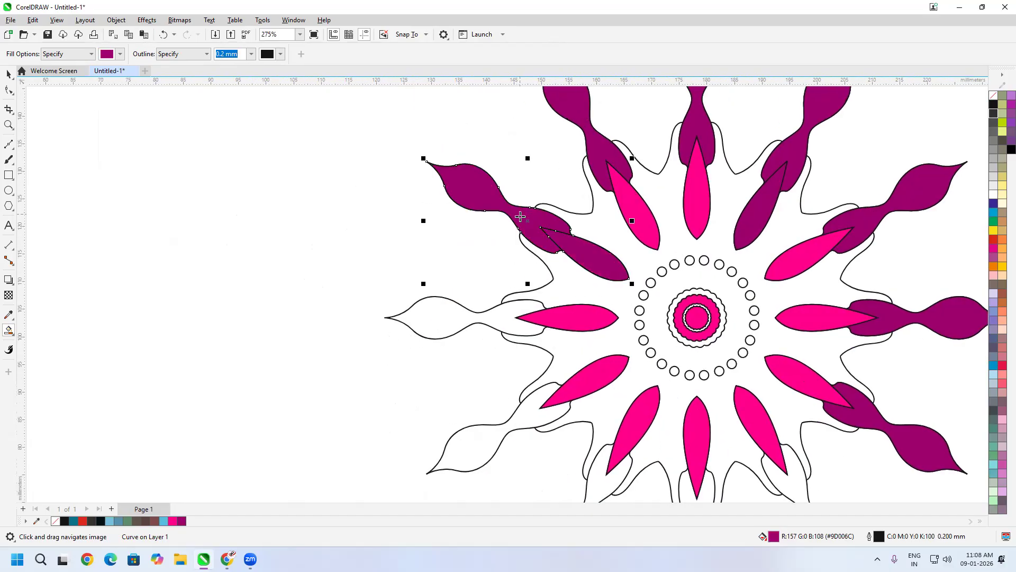
click(492, 316)
click(532, 412)
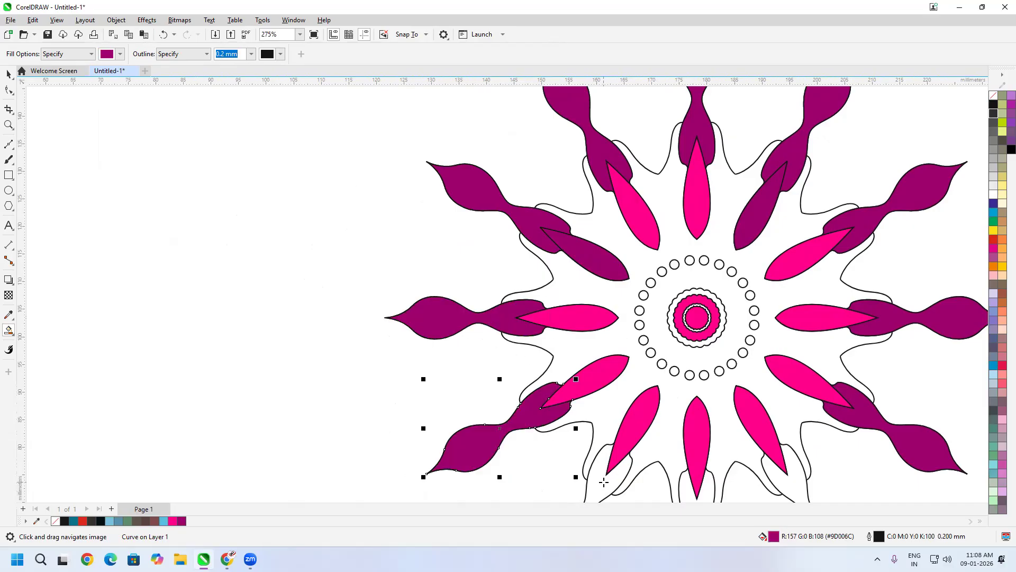
click(604, 482)
scroll(606, 402, down, 3)
click(668, 394)
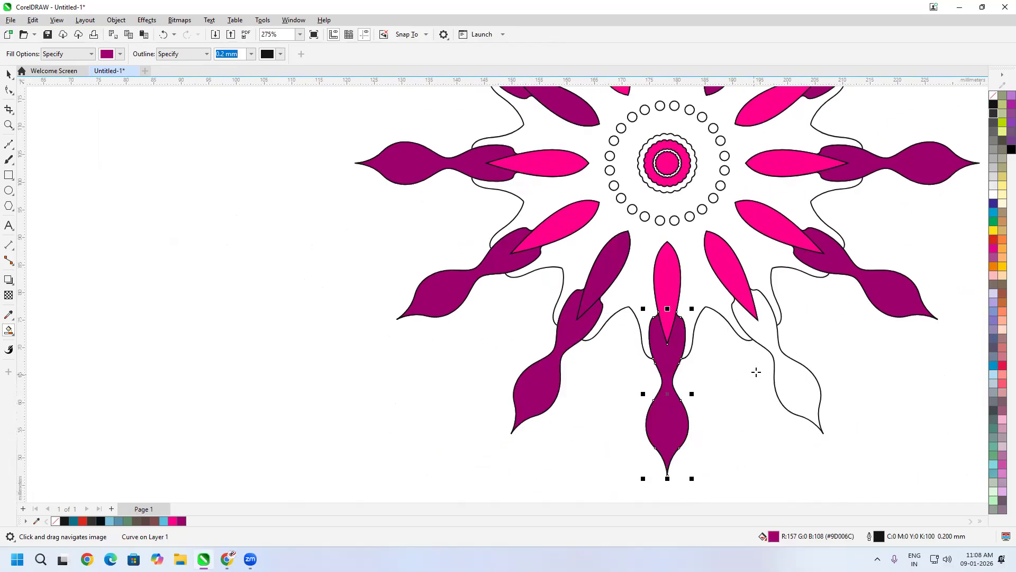
click(784, 365)
drag(682, 380, 643, 428)
scroll(628, 382, down, 2)
scroll(671, 342, up, 3)
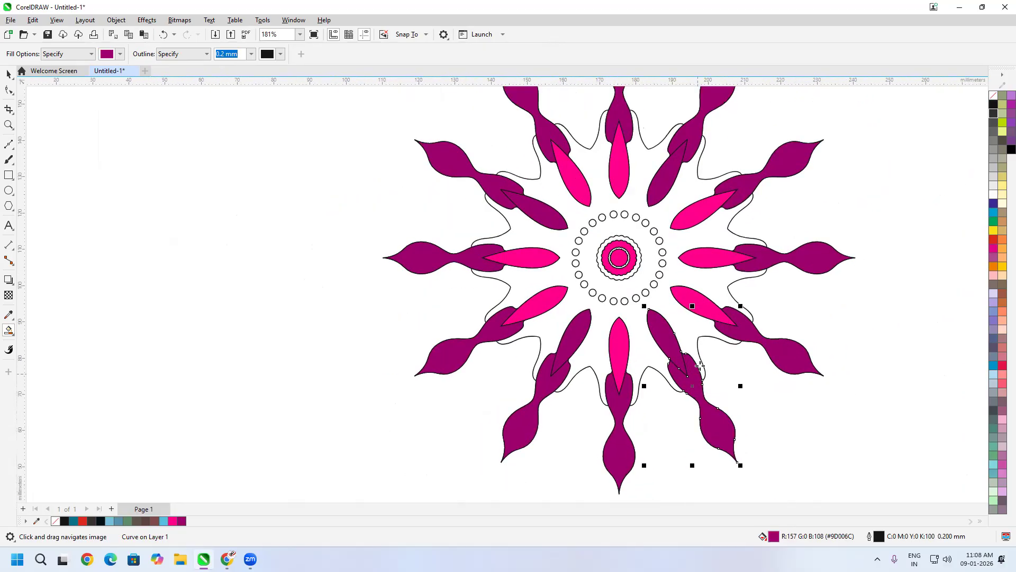
scroll(670, 342, up, 5)
scroll(666, 341, down, 2)
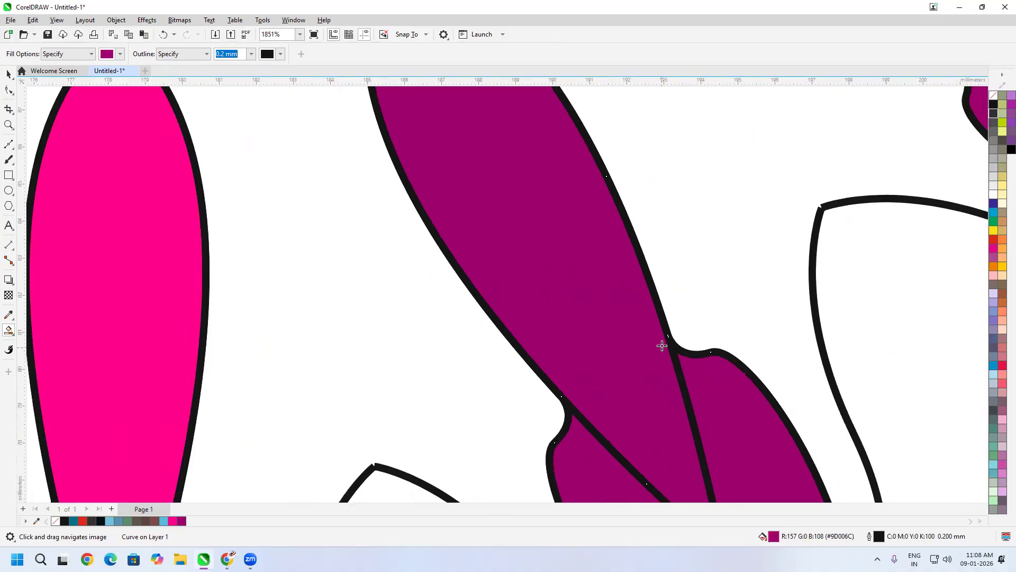
scroll(666, 340, down, 2)
scroll(654, 302, down, 3)
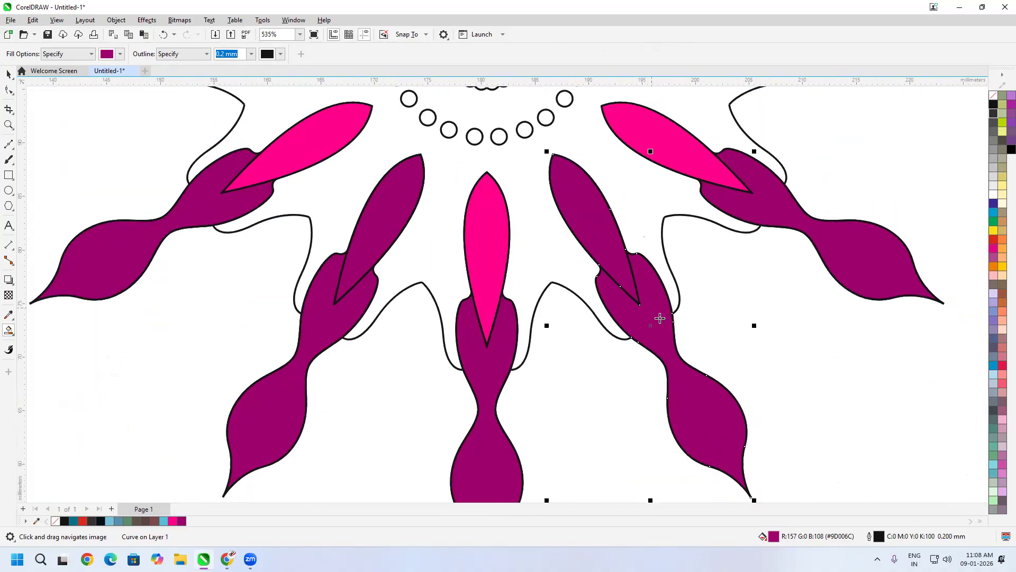
scroll(653, 278, up, 2)
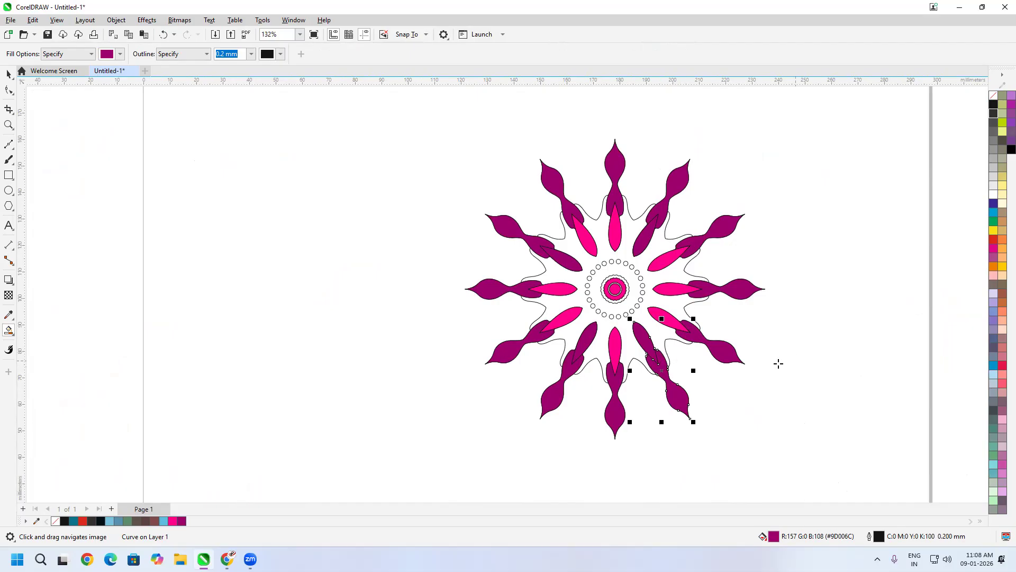
- Marquee-select all 27 mandala objects with the Pick tool and delete them
click(8, 74)
click(440, 344)
drag(815, 146, 345, 427)
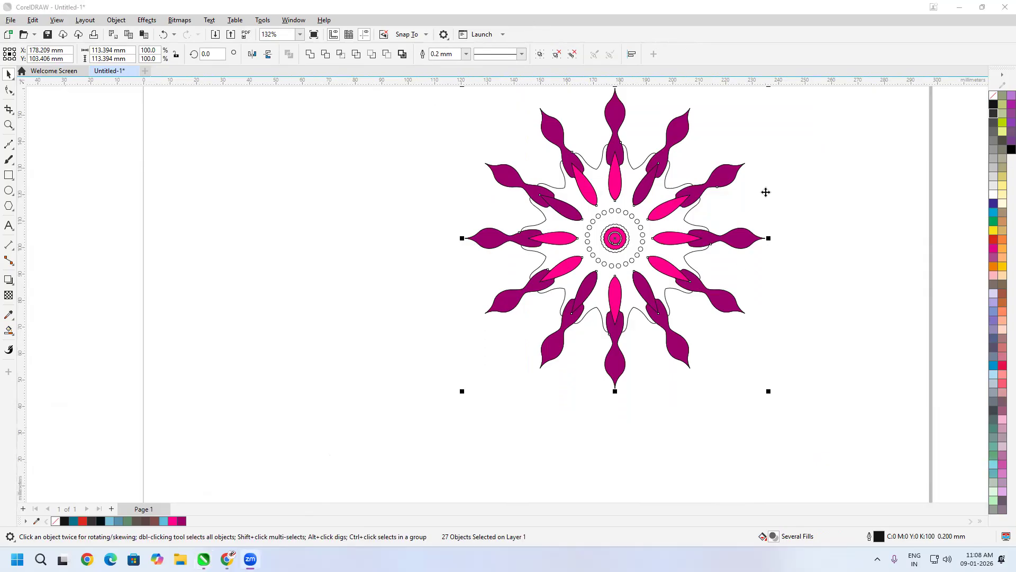
scroll(742, 268, down, 2)
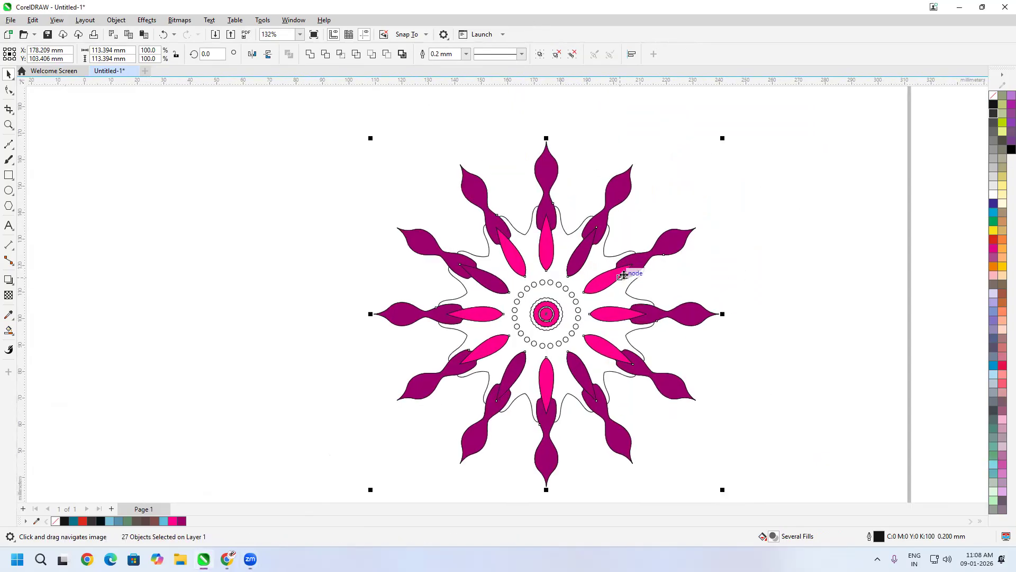
drag(759, 131, 186, 488)
key(Delete)
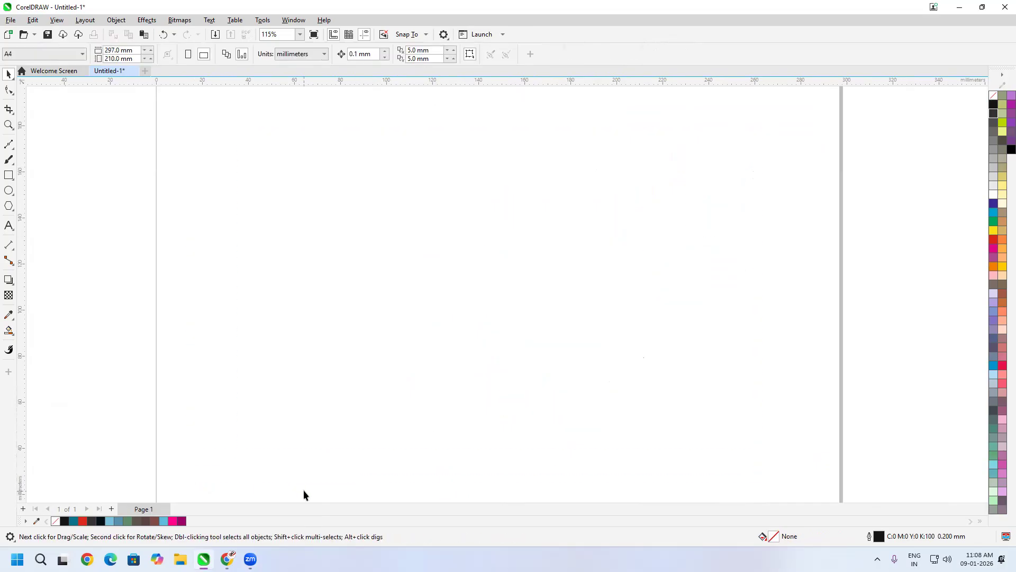